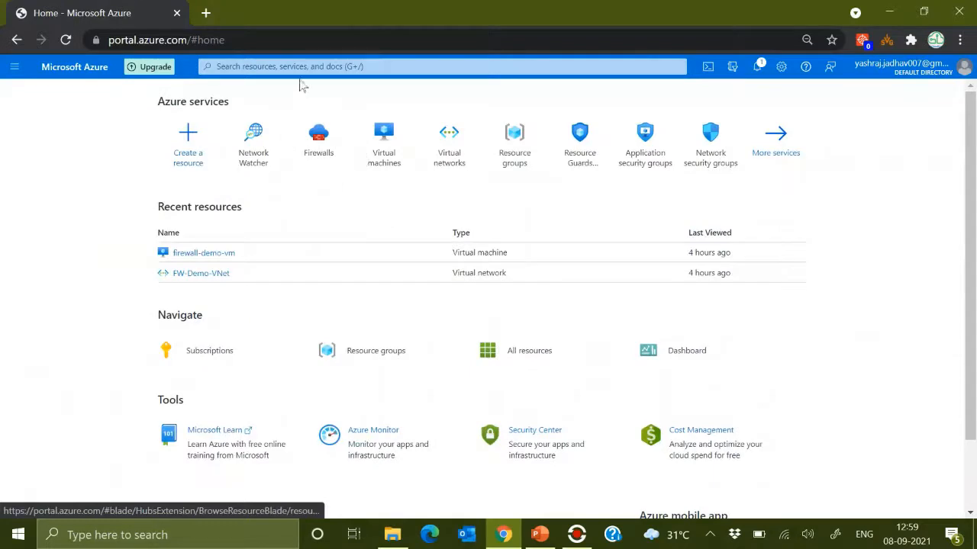
# - Start a new firewall named Demo-FW in the FW-Demo-RG resource group
pyautogui.click(318, 141)
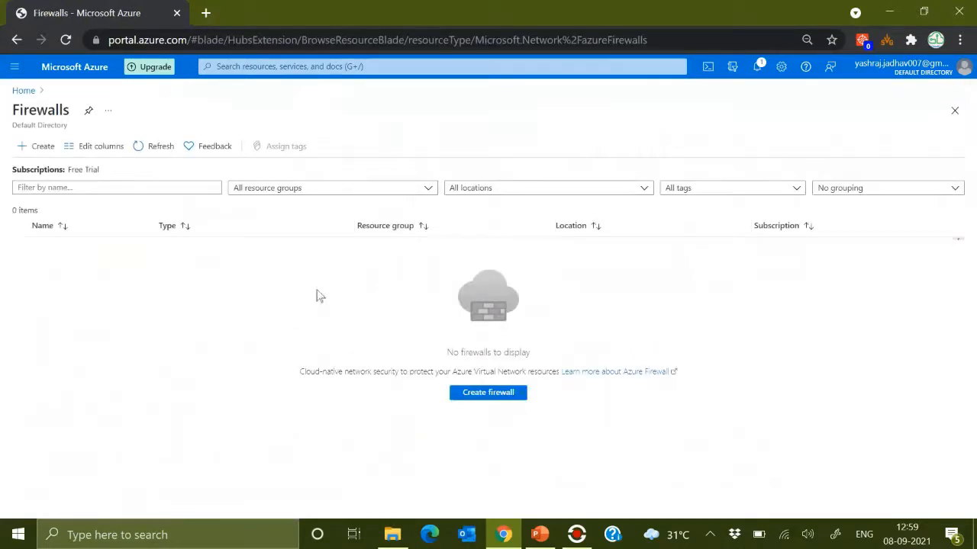
pyautogui.click(461, 396)
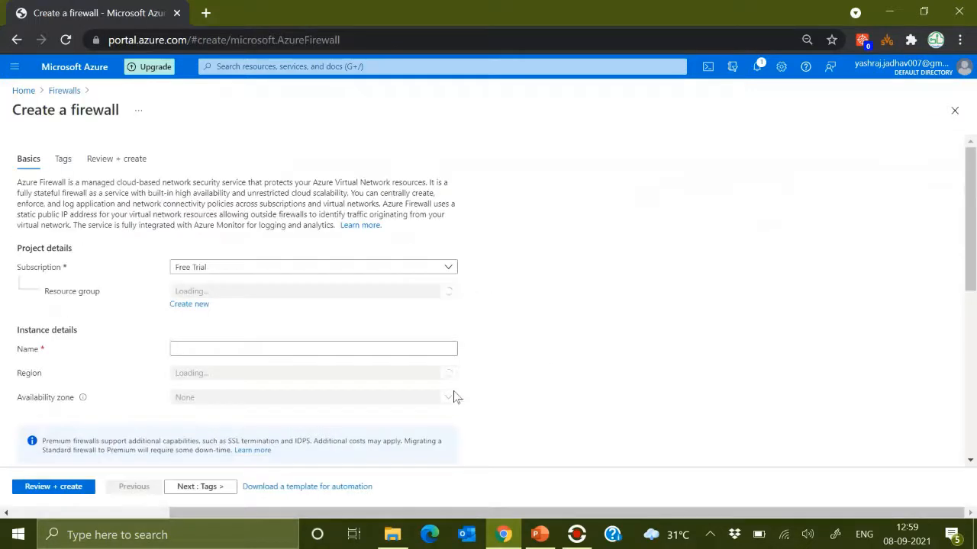
pyautogui.click(242, 291)
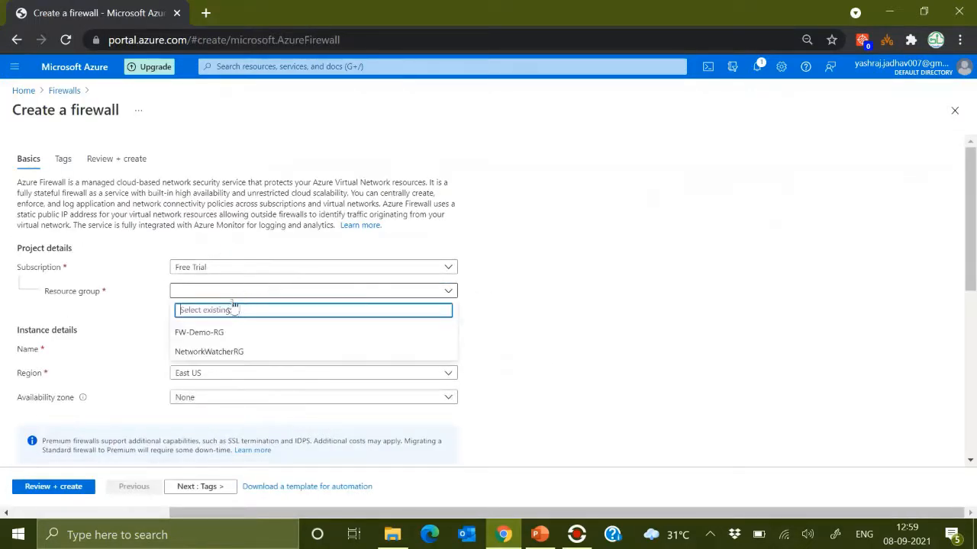
pyautogui.click(211, 332)
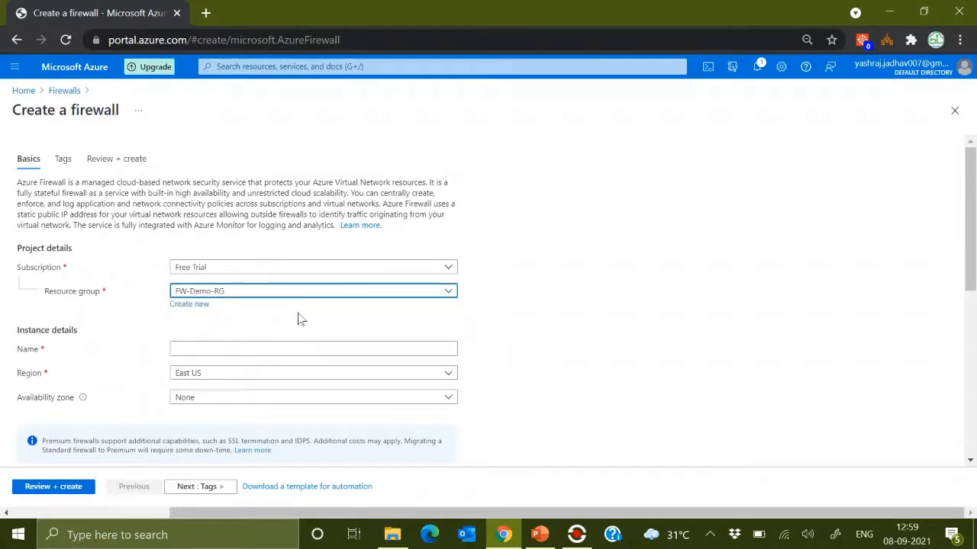
pyautogui.click(236, 348)
pyautogui.write('Demo-FW')
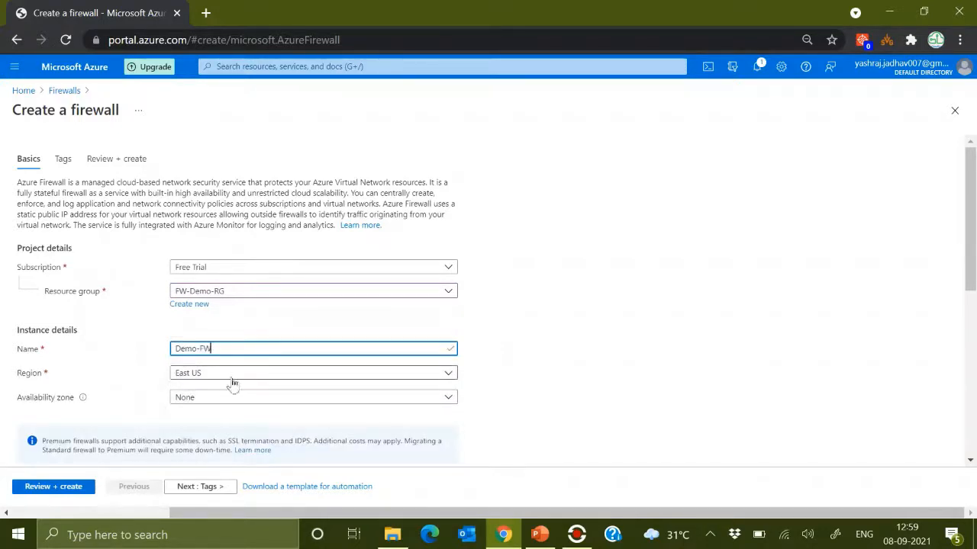
# - Look through the availability zone options offered for the firewall
pyautogui.scroll(-2, 954, 335)
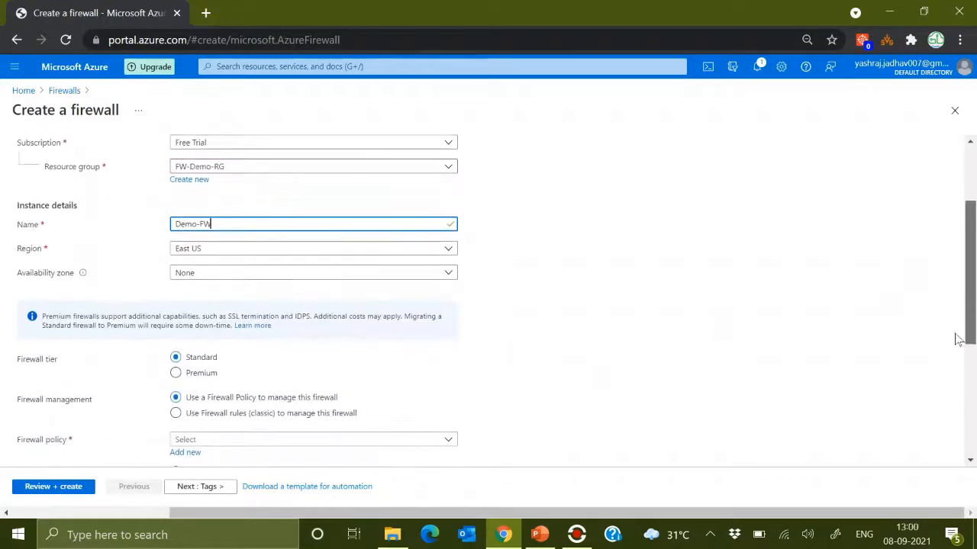
pyautogui.click(222, 262)
pyautogui.click(203, 278)
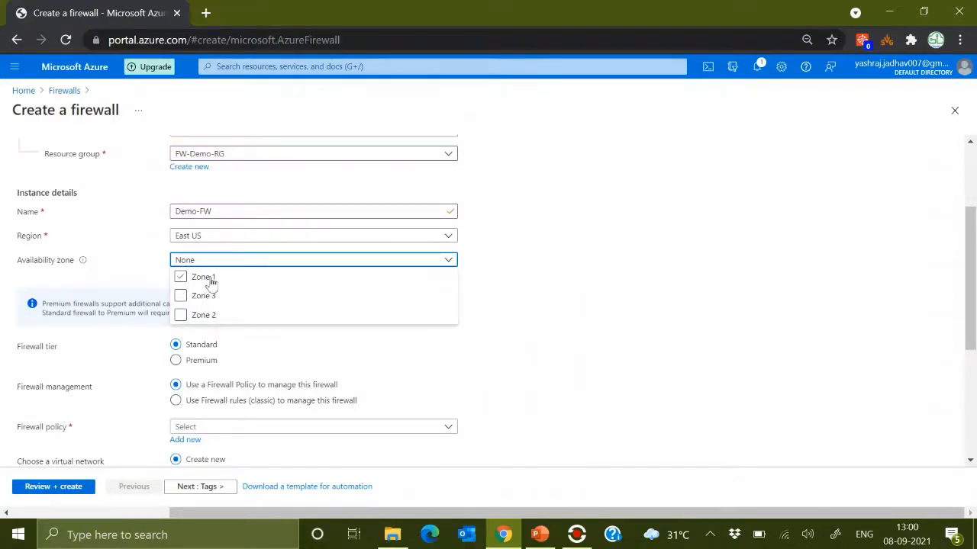
pyautogui.click(569, 297)
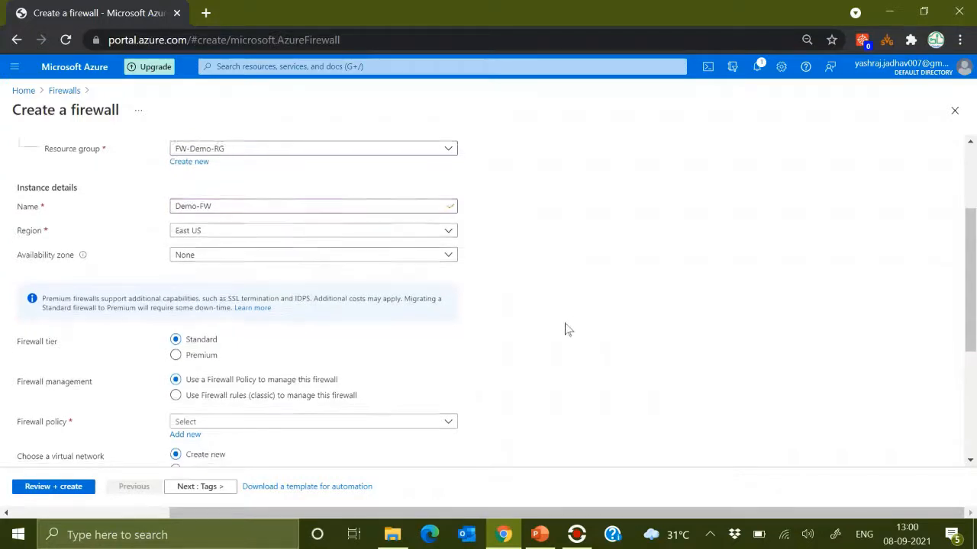
# - Add a new firewall policy named demo-fw-pol01 for the firewall
pyautogui.scroll(-1, 565, 329)
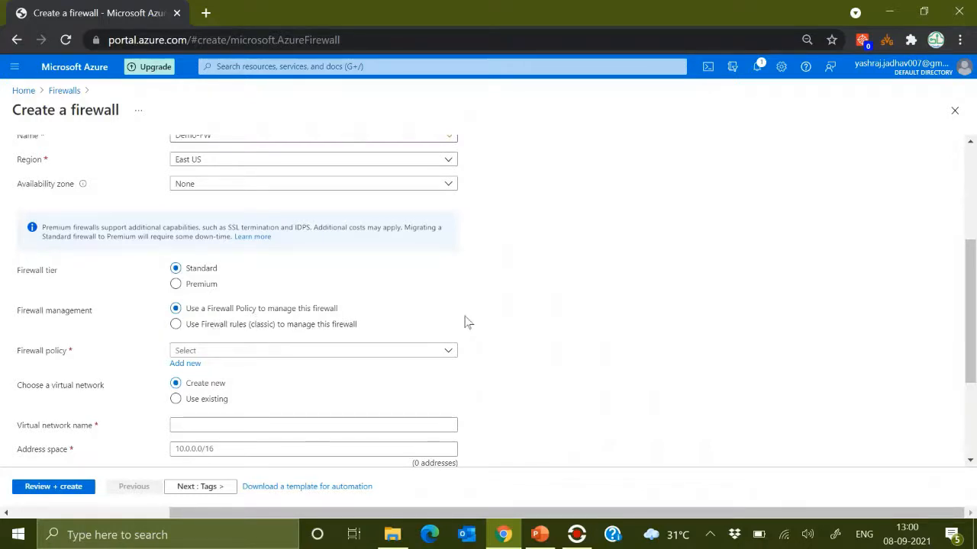
pyautogui.scroll(-1, 464, 324)
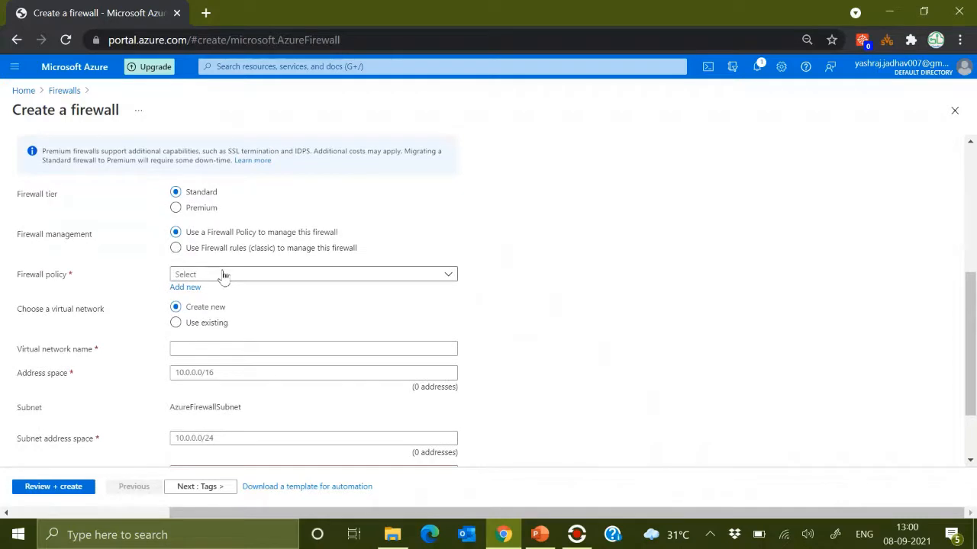
pyautogui.click(187, 286)
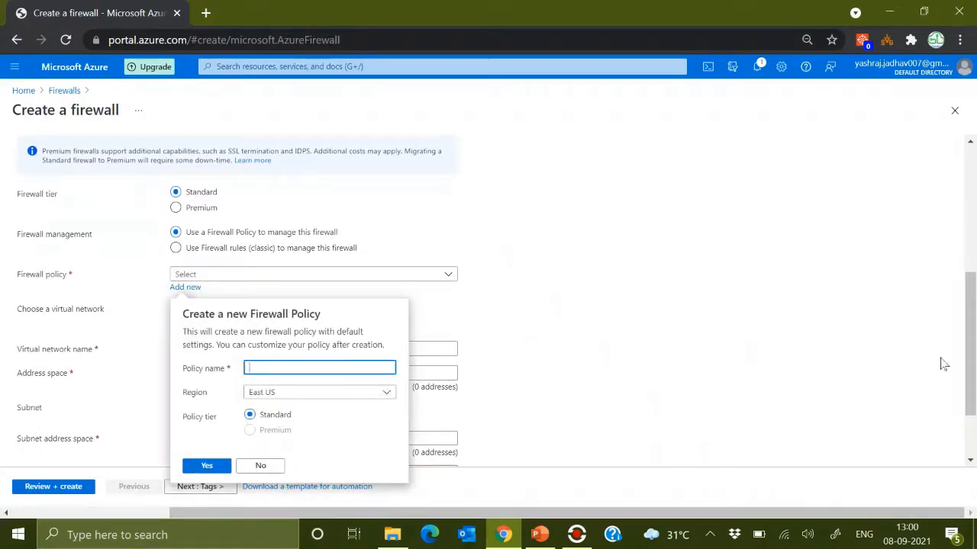
pyautogui.write('demo-fw-pol01')
pyautogui.click(206, 465)
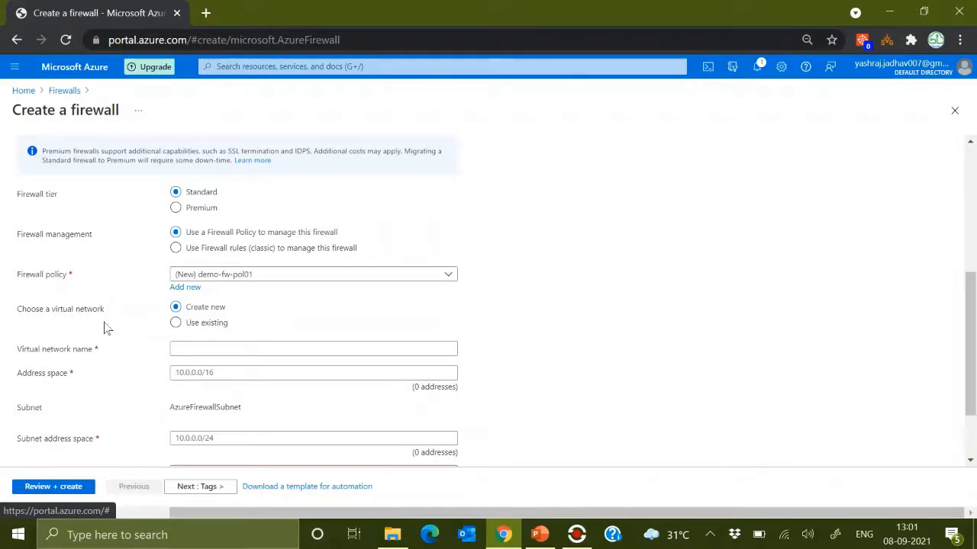
# - Place the firewall in the existing virtual network FW-Demo-VNet
pyautogui.click(216, 325)
pyautogui.click(201, 330)
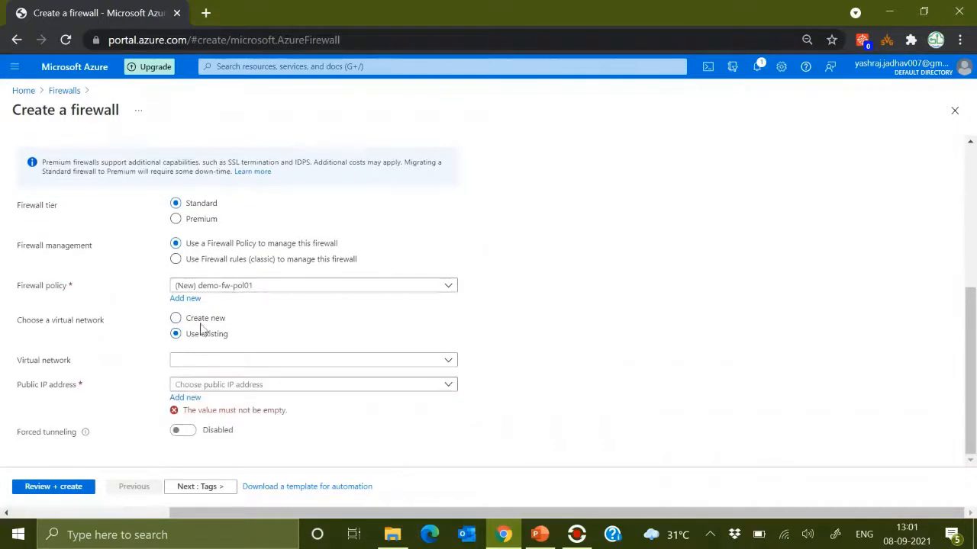
pyautogui.click(325, 364)
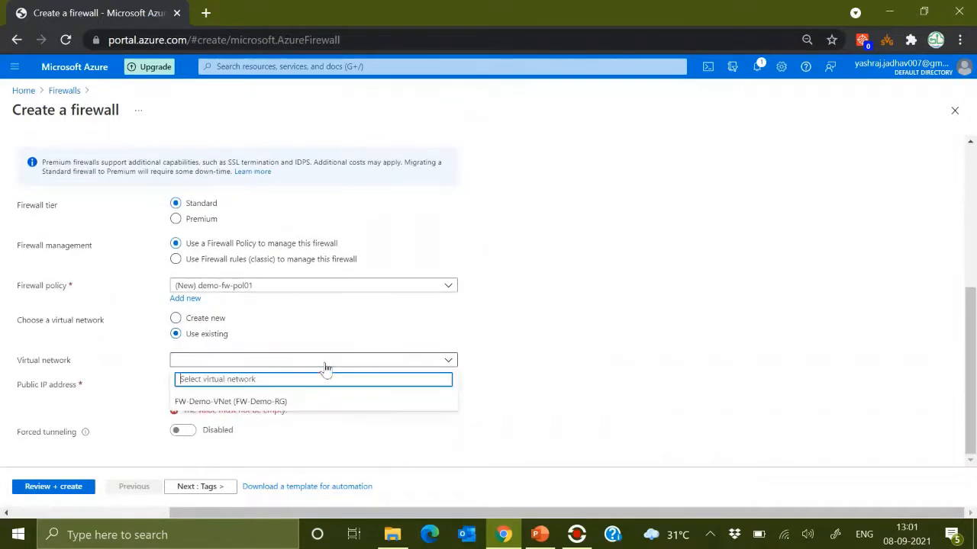
pyautogui.click(238, 402)
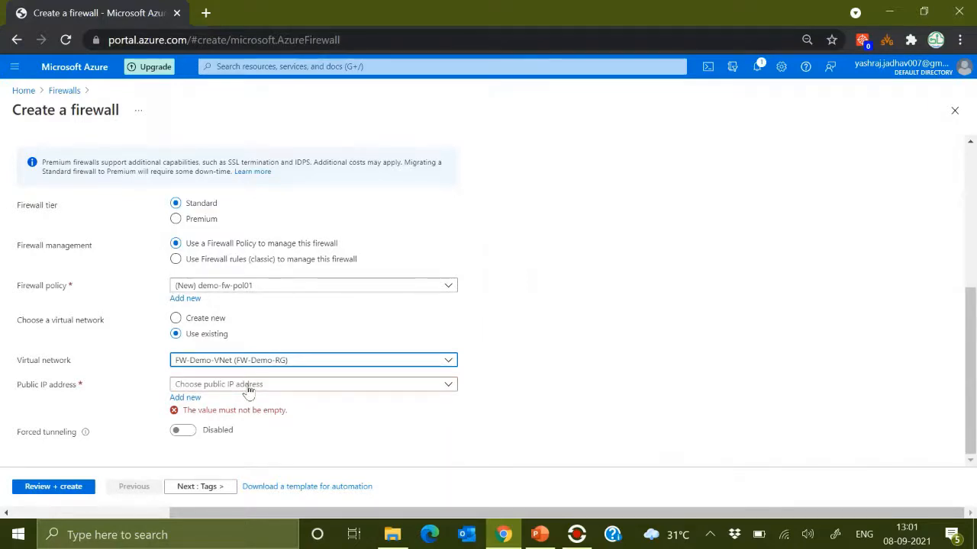
# - Add a new public IP address named fw-pip-01 to the firewall
pyautogui.click(190, 397)
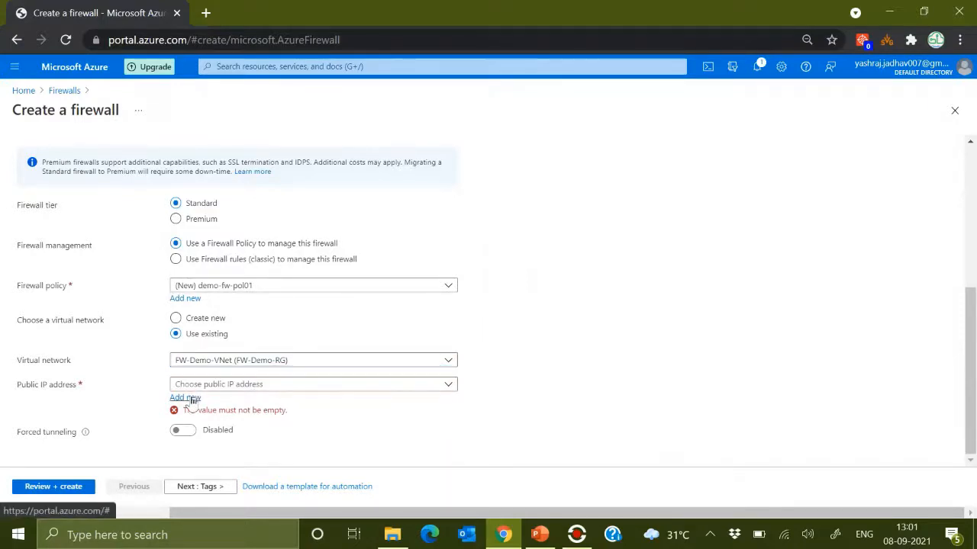
pyautogui.click(257, 283)
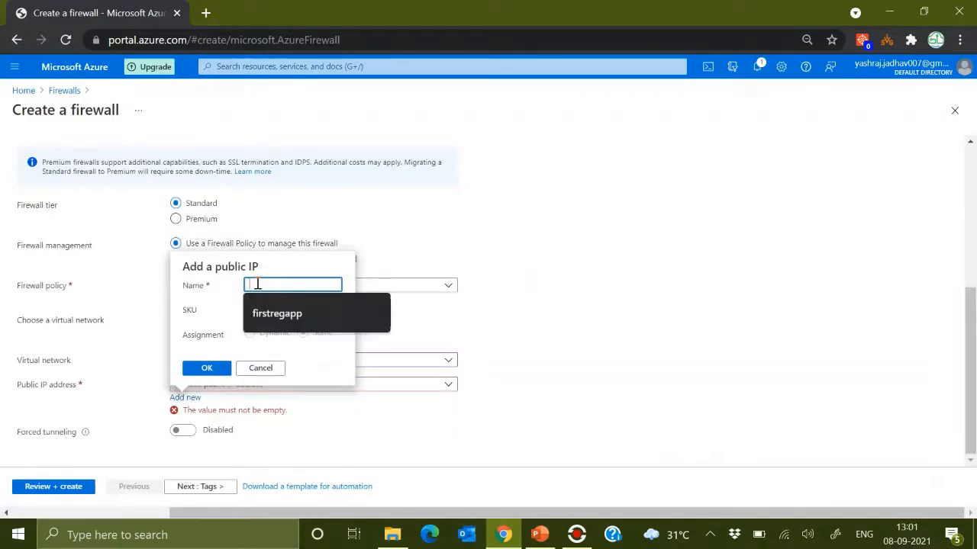
pyautogui.write('fw')
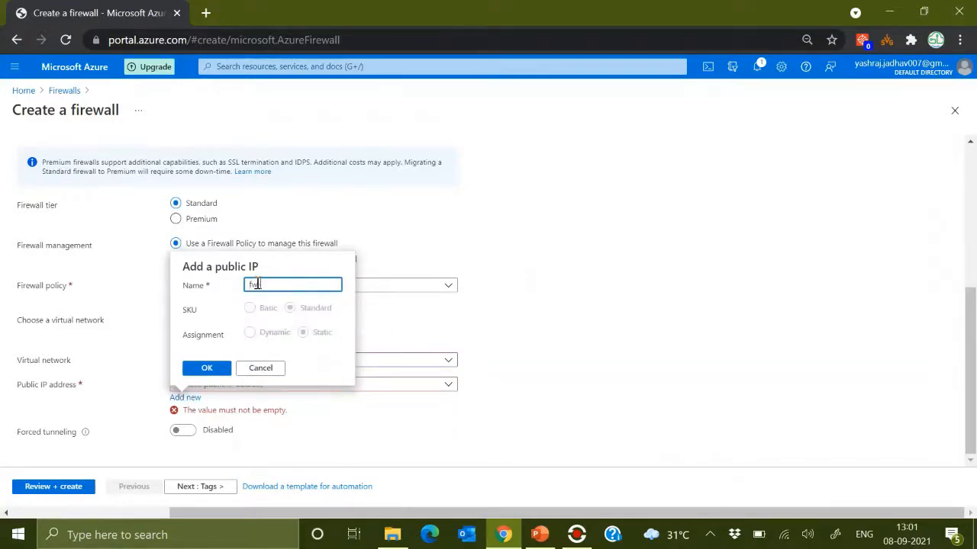
pyautogui.write('-pip-')
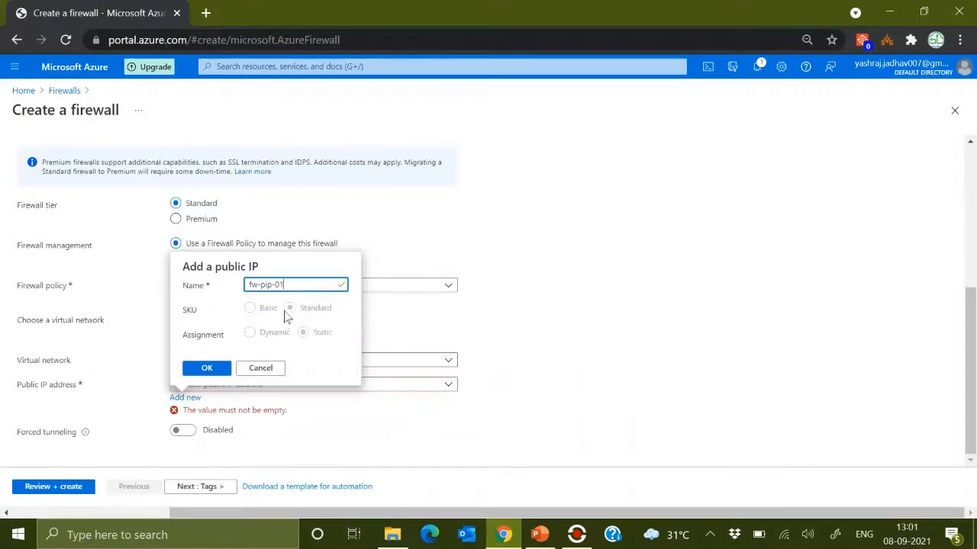
pyautogui.click(207, 370)
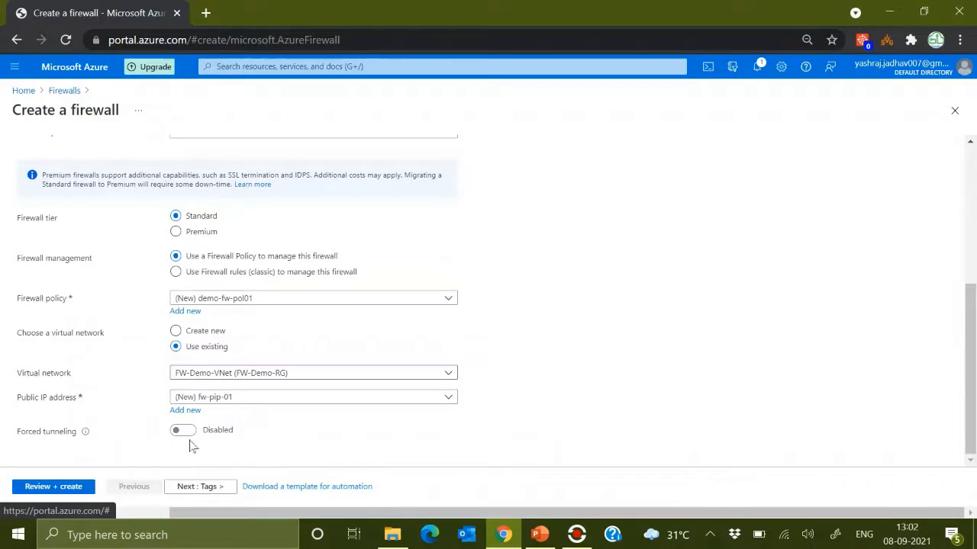
# - Leave the tags empty, review the configuration, and create the firewall
pyautogui.click(205, 489)
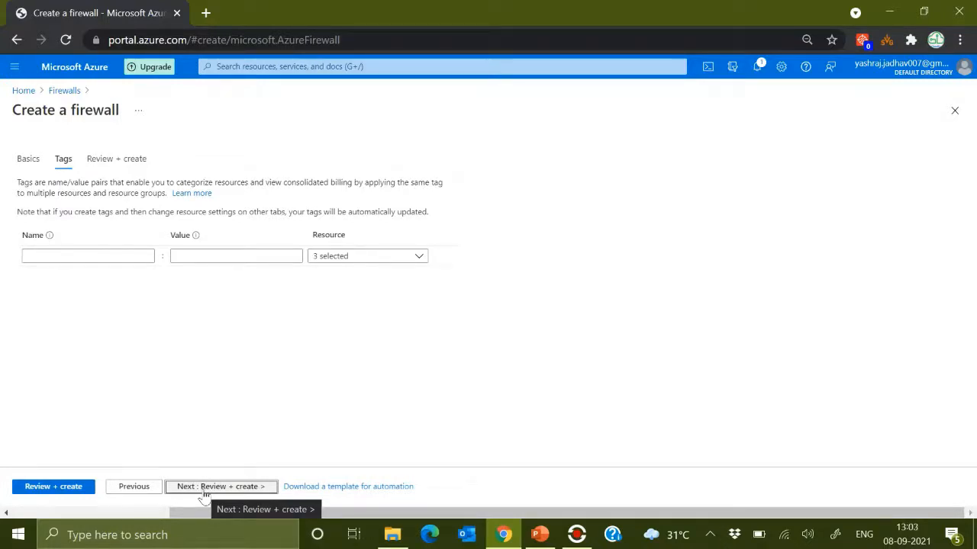
pyautogui.click(203, 490)
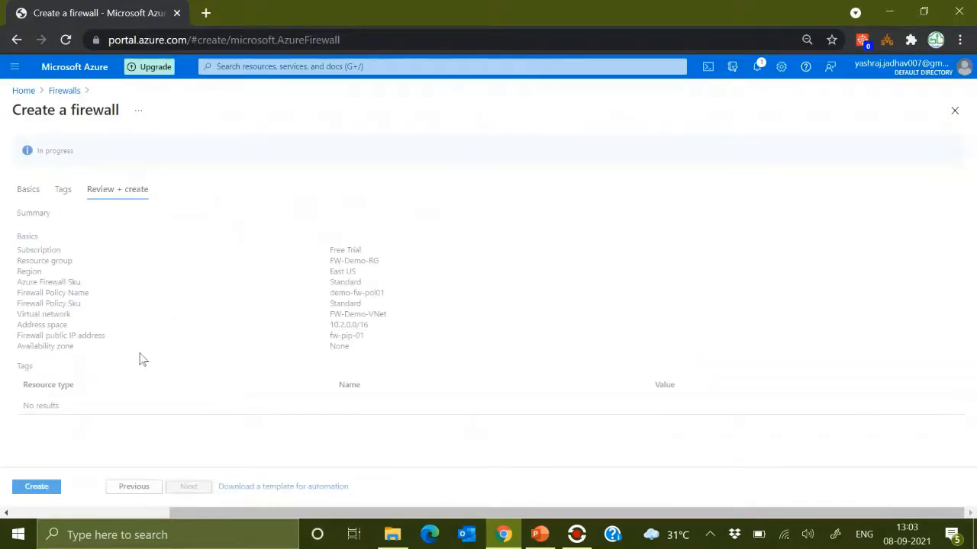
pyautogui.click(39, 487)
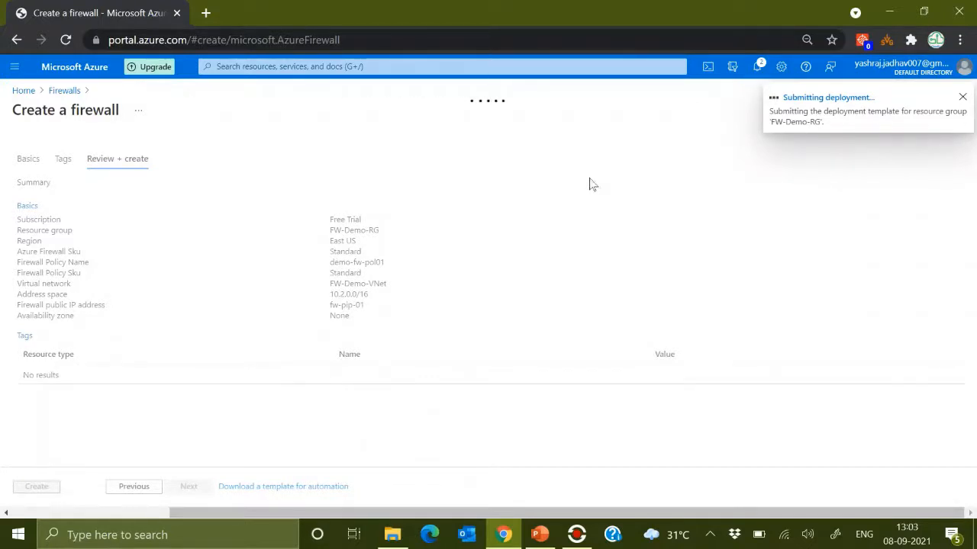
# - Open the portal home page in a second browser tab and switch to it
pyautogui.rightClick(20, 91)
pyautogui.click(46, 103)
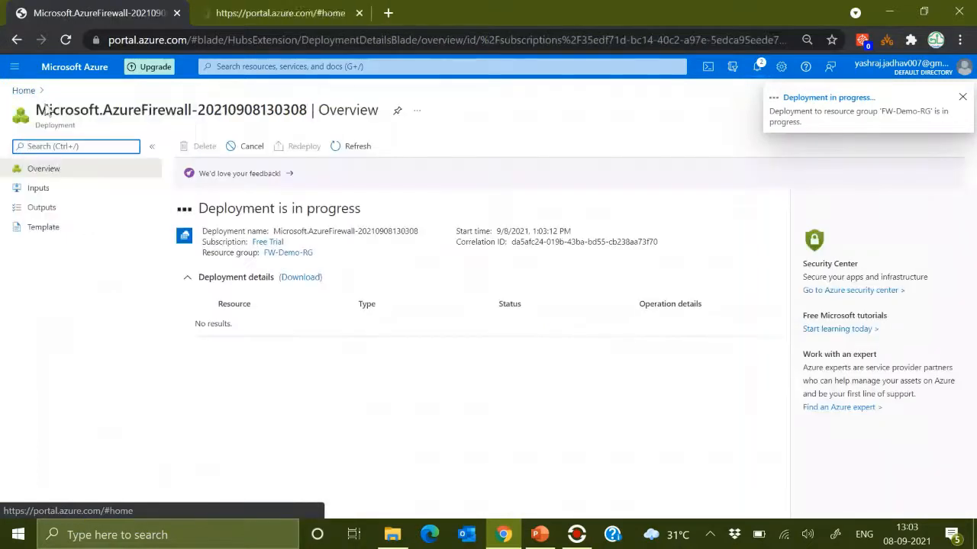
pyautogui.click(223, 9)
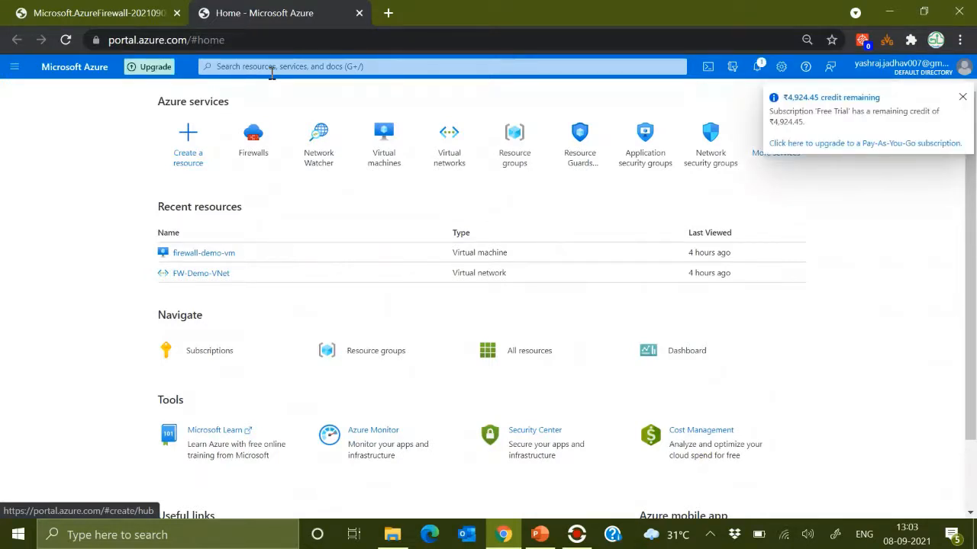
pyautogui.click(272, 68)
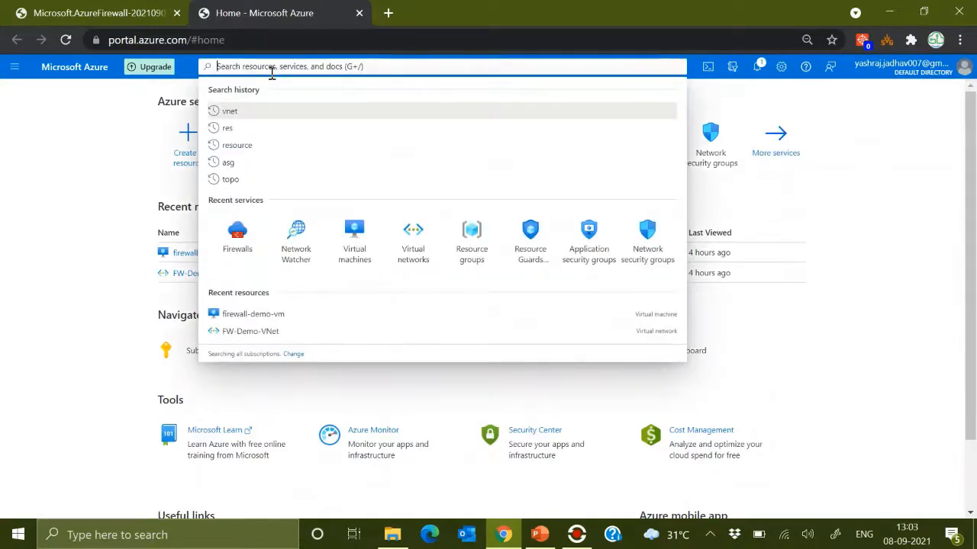
pyautogui.click(350, 246)
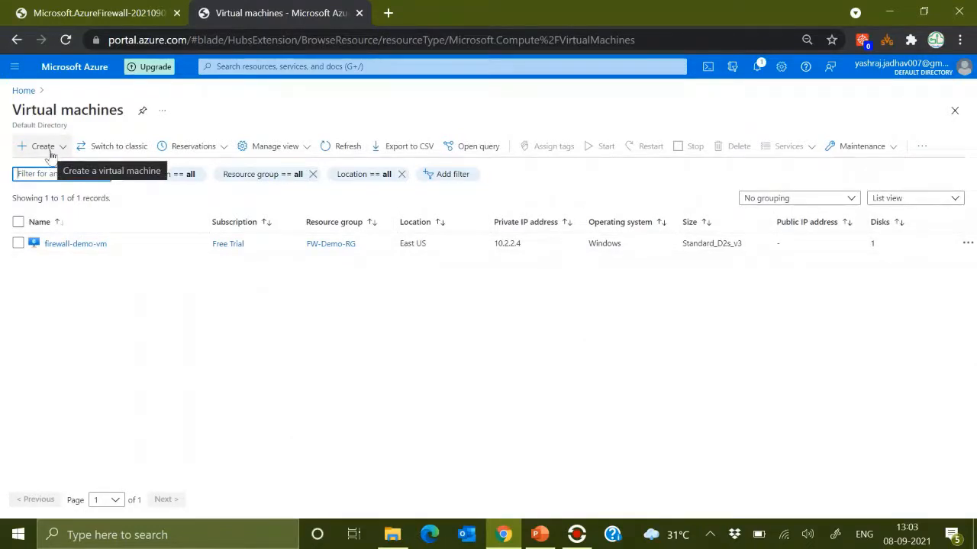
pyautogui.click(24, 91)
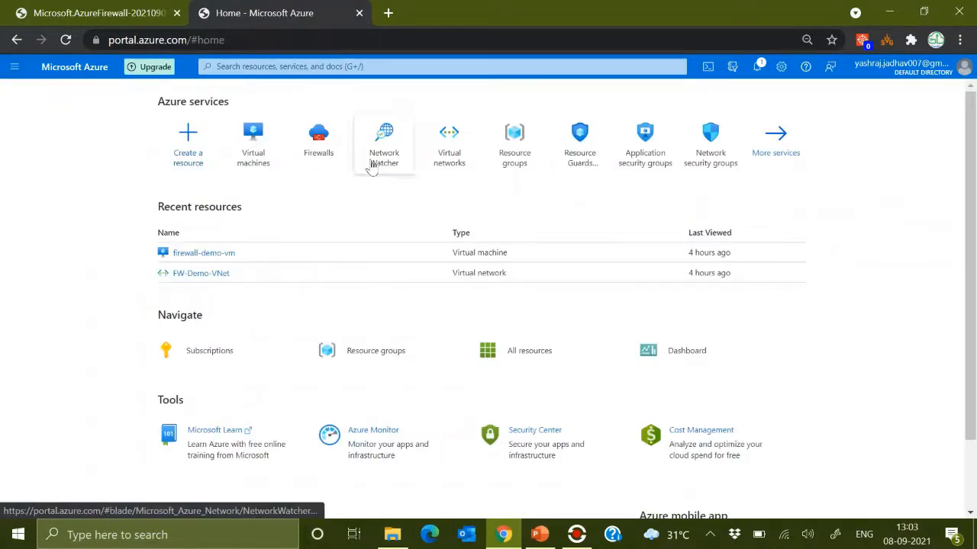
# - Search for vnet and start a new virtual network named az-demo-vnet in the FW-Demo-RG resource group
pyautogui.click(254, 69)
pyautogui.write('v')
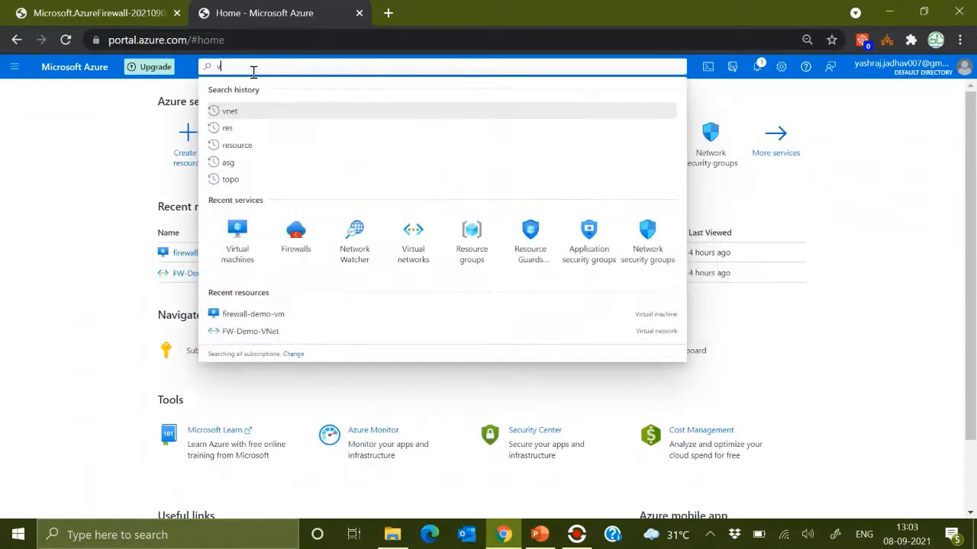
pyautogui.write('net')
pyautogui.press('Return')
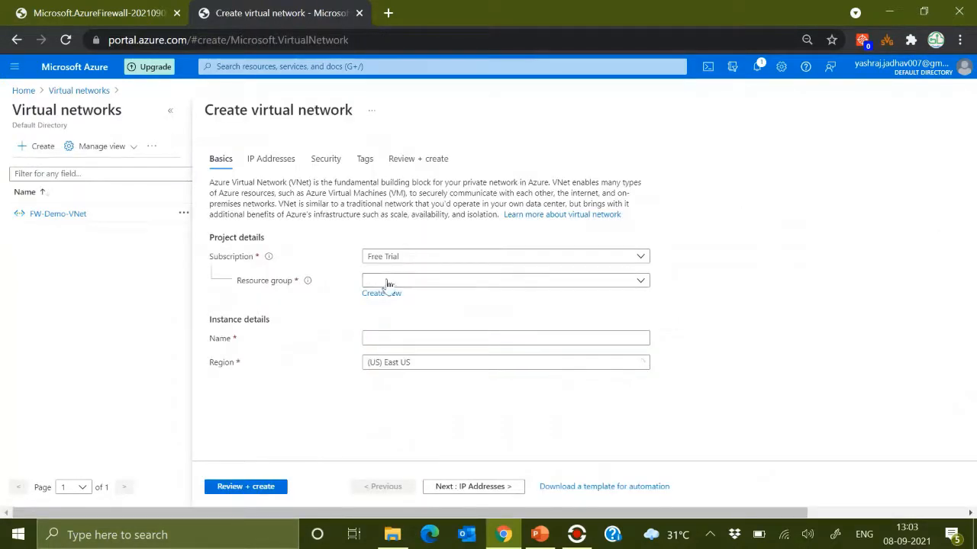
pyautogui.click(387, 281)
pyautogui.click(377, 321)
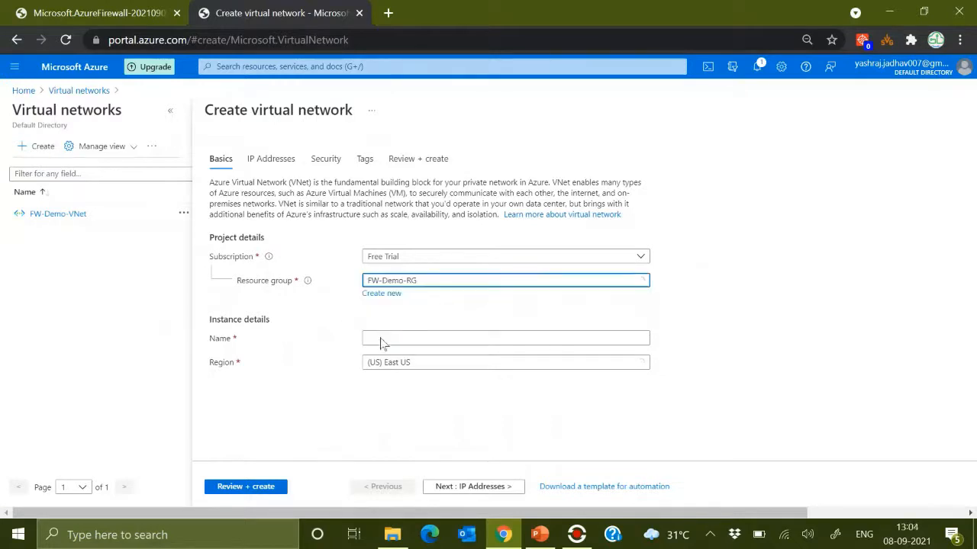
pyautogui.click(381, 338)
pyautogui.write('az-demo-vne')
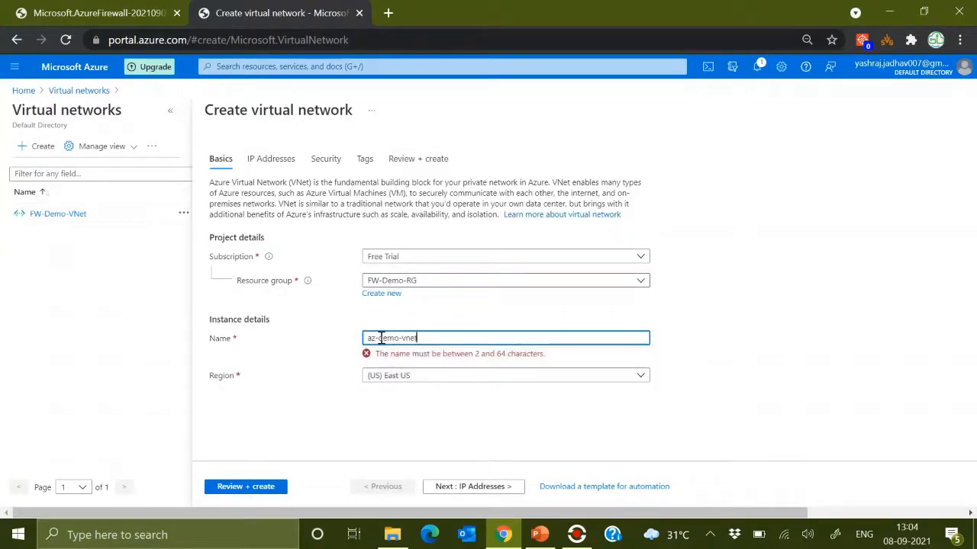
pyautogui.write('t')
# - Keep the default IP addresses and enable the firewall in the new virtual network's security settings
pyautogui.click(489, 490)
pyautogui.click(461, 492)
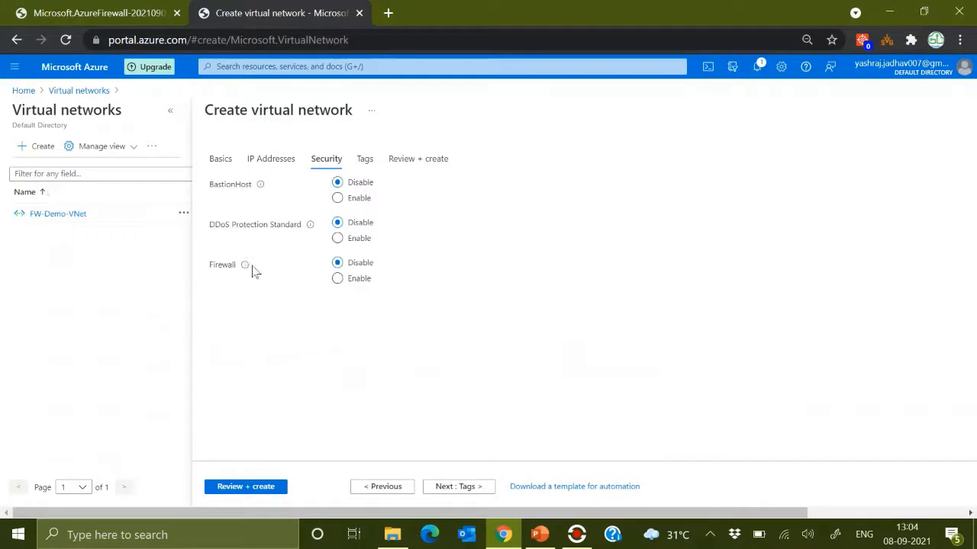
pyautogui.click(338, 278)
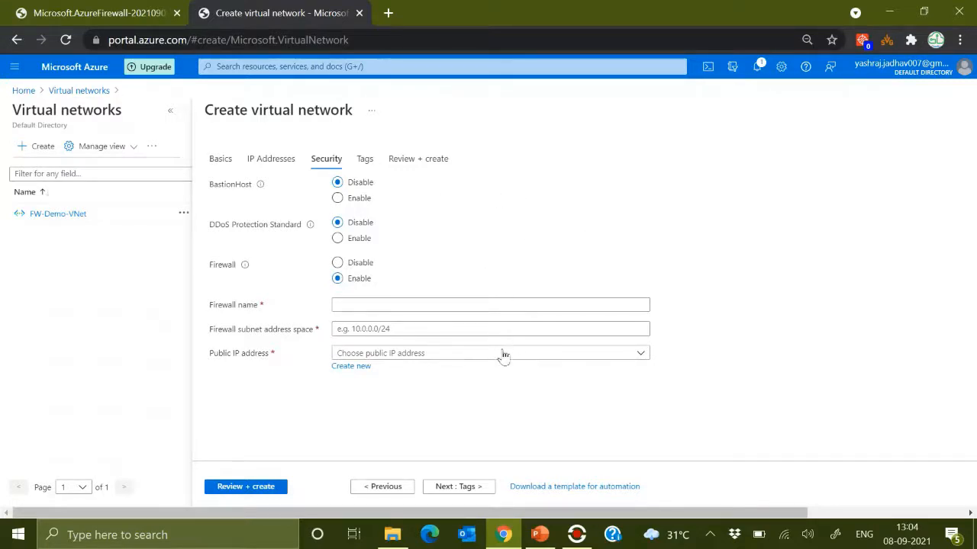
# - Return to the firewall's deployment overview in the first browser tab
pyautogui.click(122, 18)
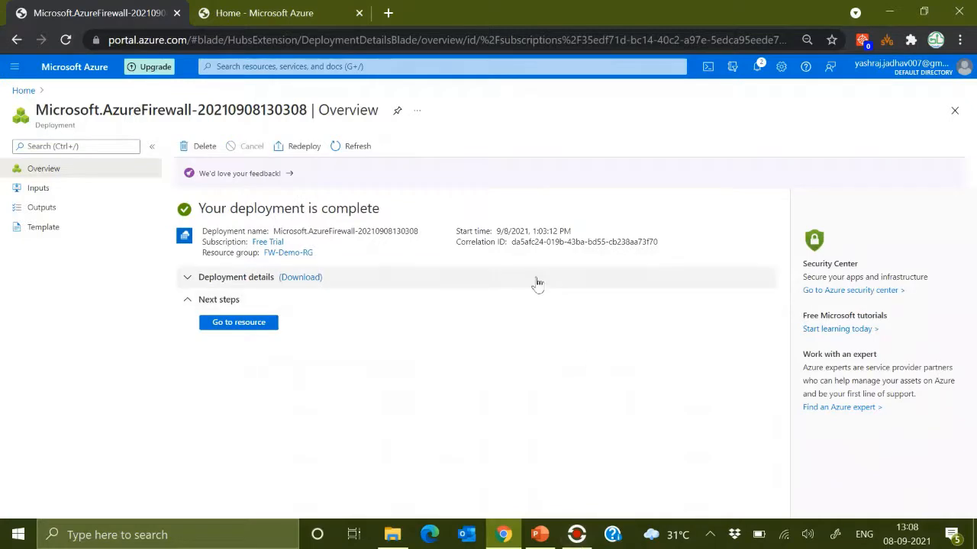
# - Open the deployed Demo-FW firewall, review its public IP configuration and return to the portal home page
pyautogui.click(246, 323)
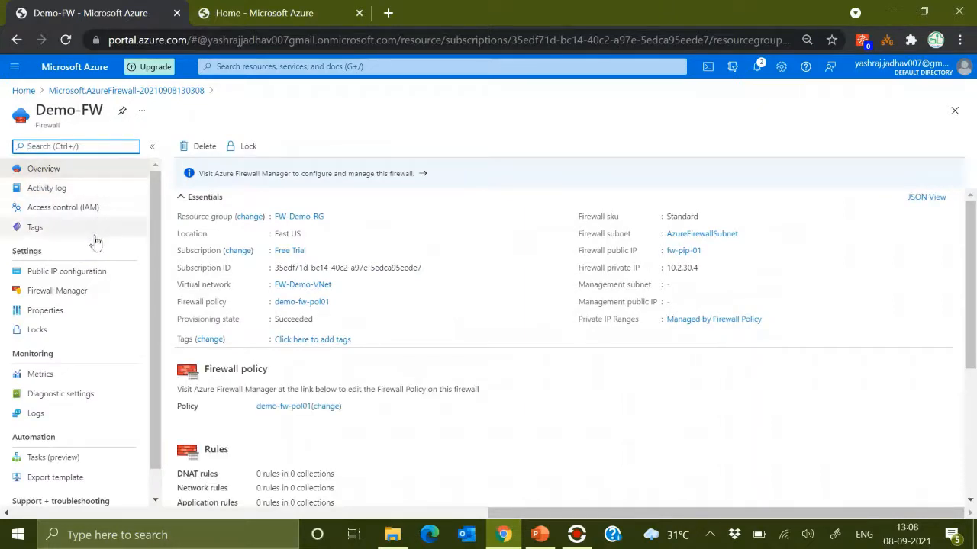
pyautogui.click(89, 271)
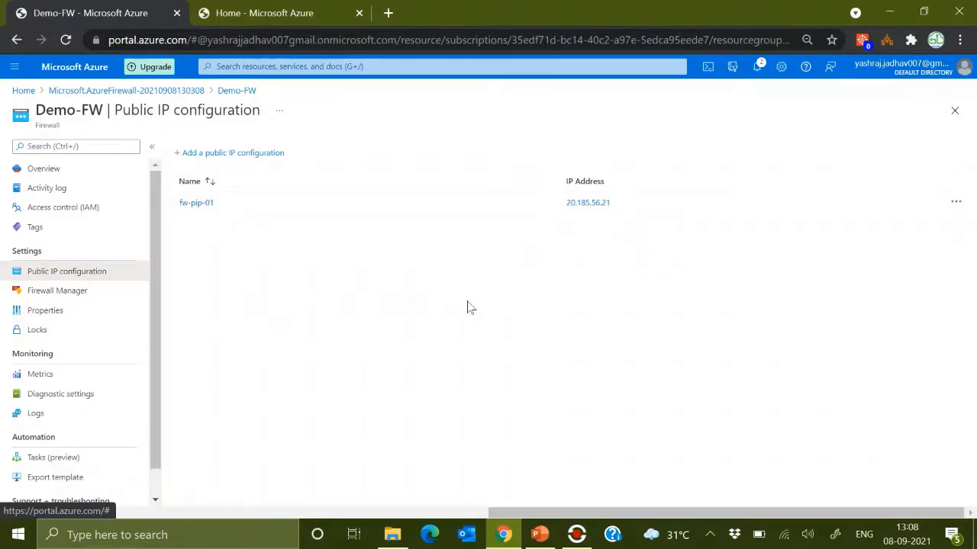
pyautogui.click(24, 91)
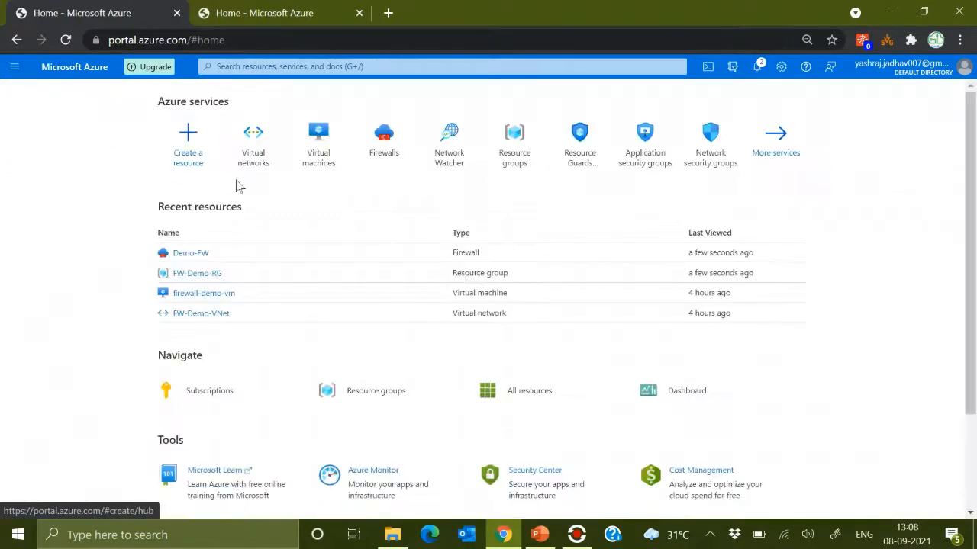
# - Display the Network Watcher topology for the FW-Demo-VNet virtual network in the FW-Demo-RG resource group
pyautogui.click(437, 161)
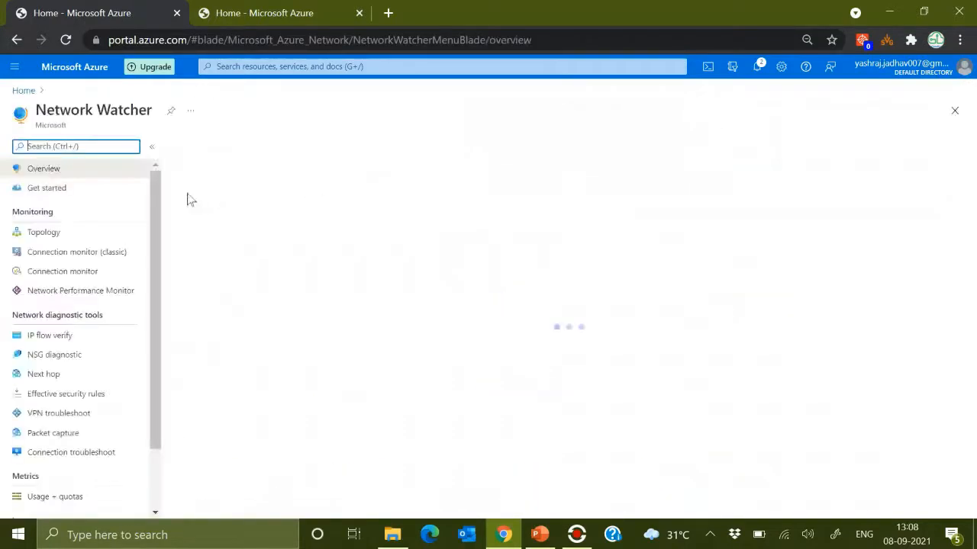
pyautogui.click(81, 233)
pyautogui.click(420, 196)
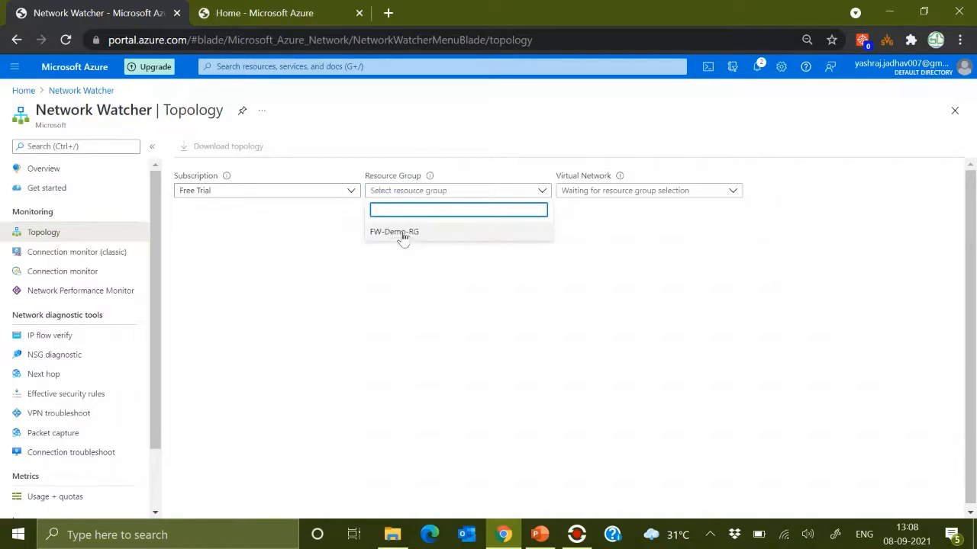
pyautogui.click(403, 237)
pyautogui.click(578, 192)
pyautogui.click(584, 233)
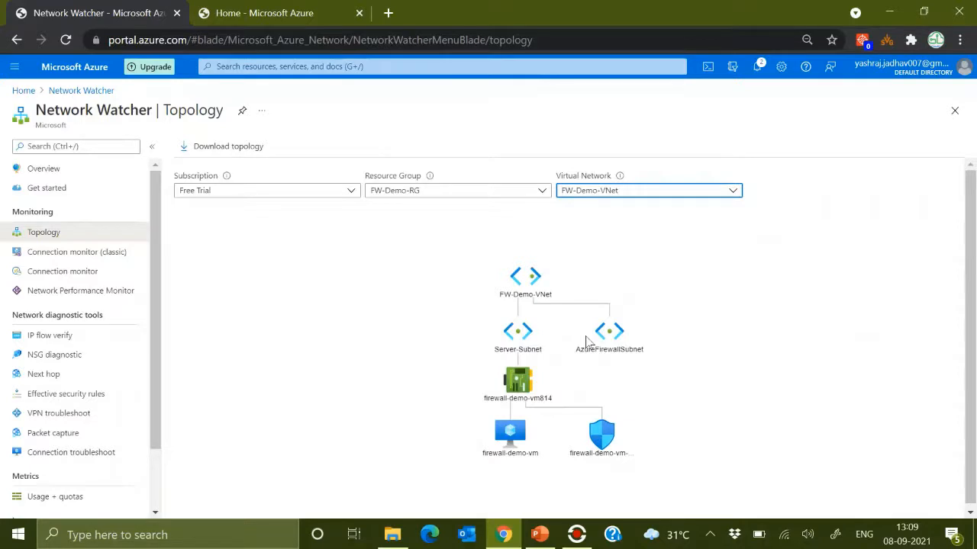
# - Return to the portal home page, search for rout and open the Route tables service
pyautogui.click(25, 92)
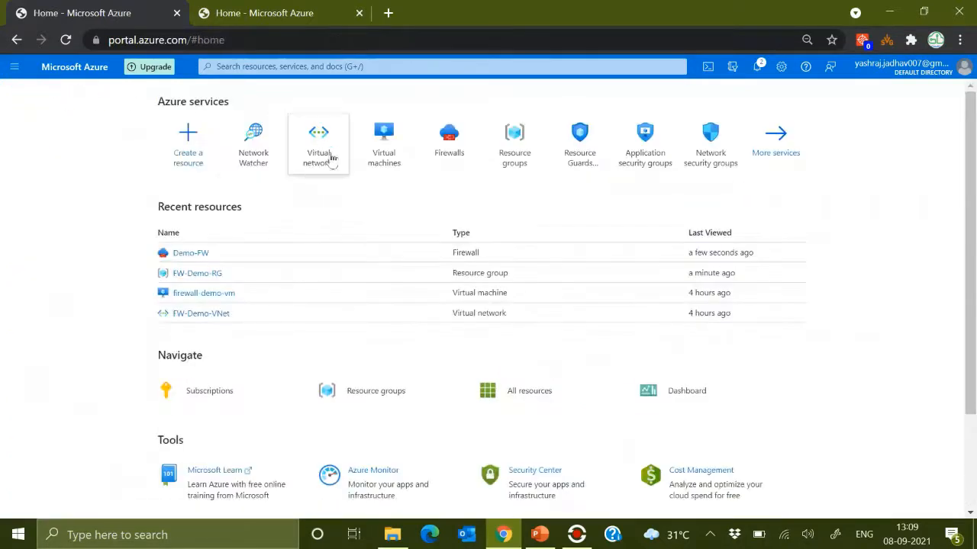
pyautogui.click(232, 66)
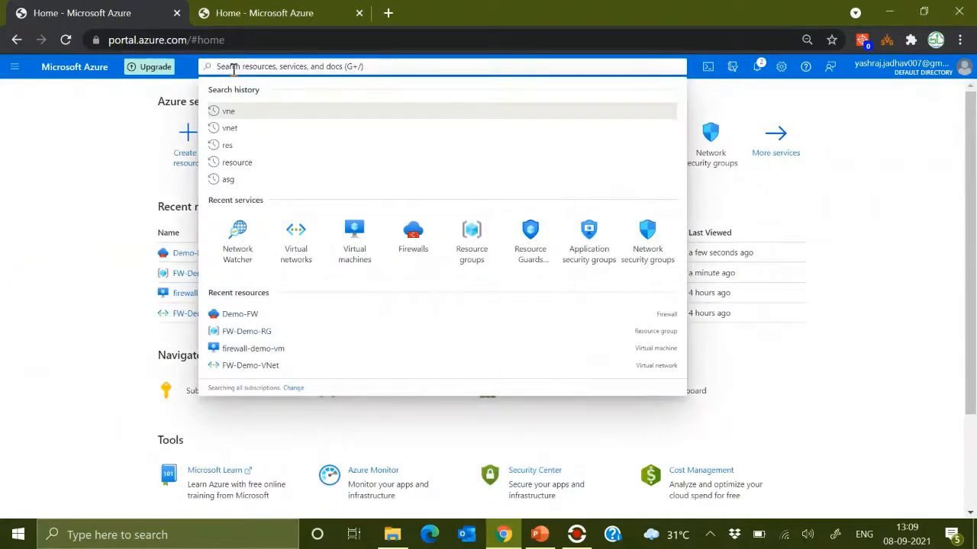
pyautogui.write('rout')
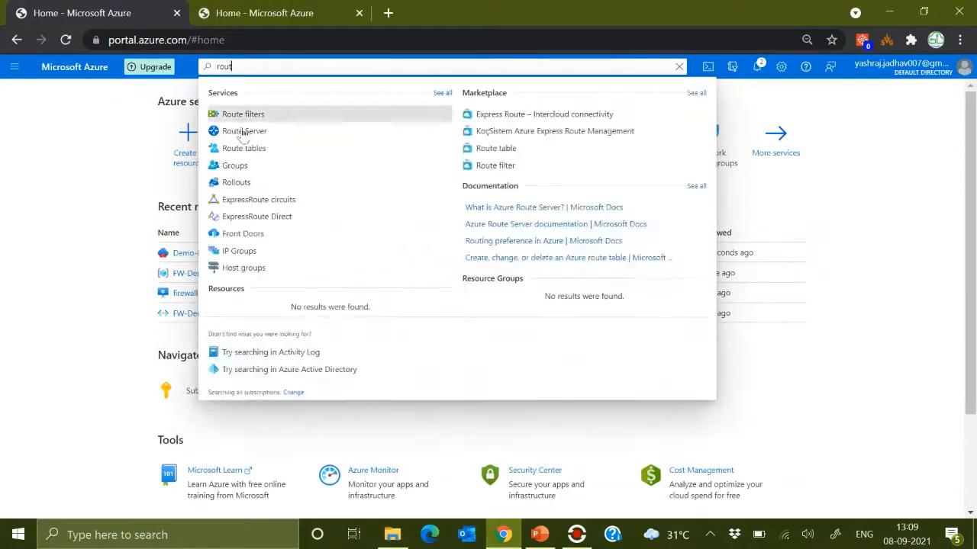
pyautogui.click(243, 148)
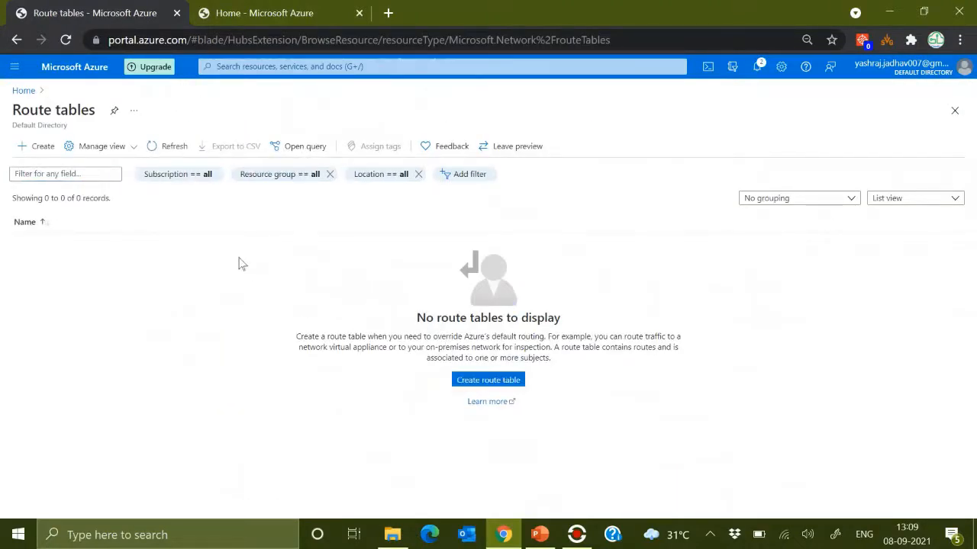
# - Create a route table named fw-rt-01 in the FW-Demo-RG resource group, East US region, with gateway route propagation set to Yes
pyautogui.click(213, 259)
pyautogui.click(200, 300)
pyautogui.click(196, 340)
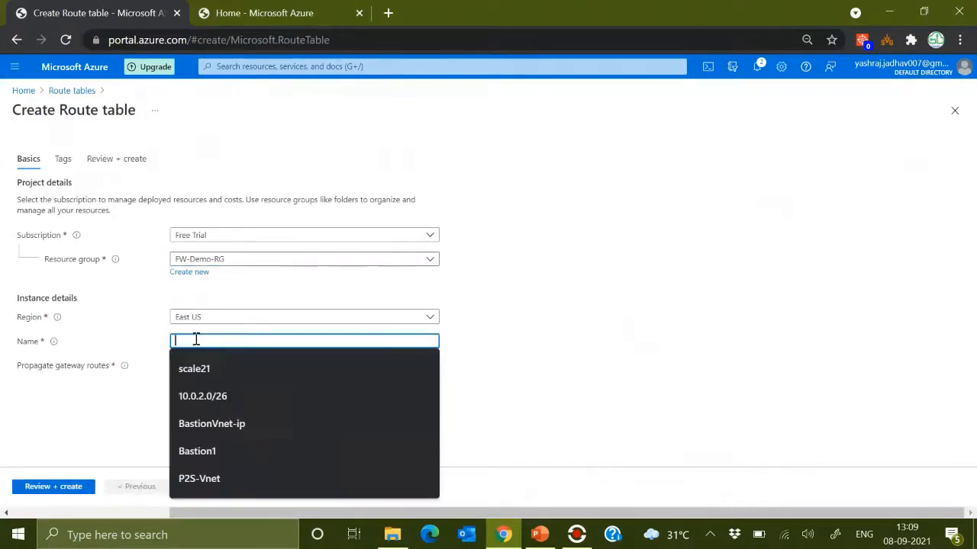
pyautogui.click(196, 340)
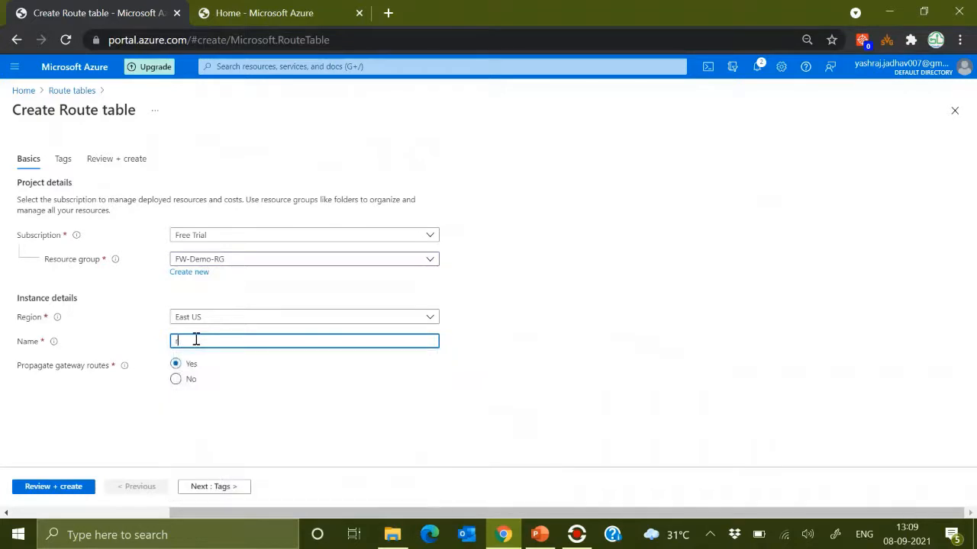
pyautogui.write('Fw-rt-01')
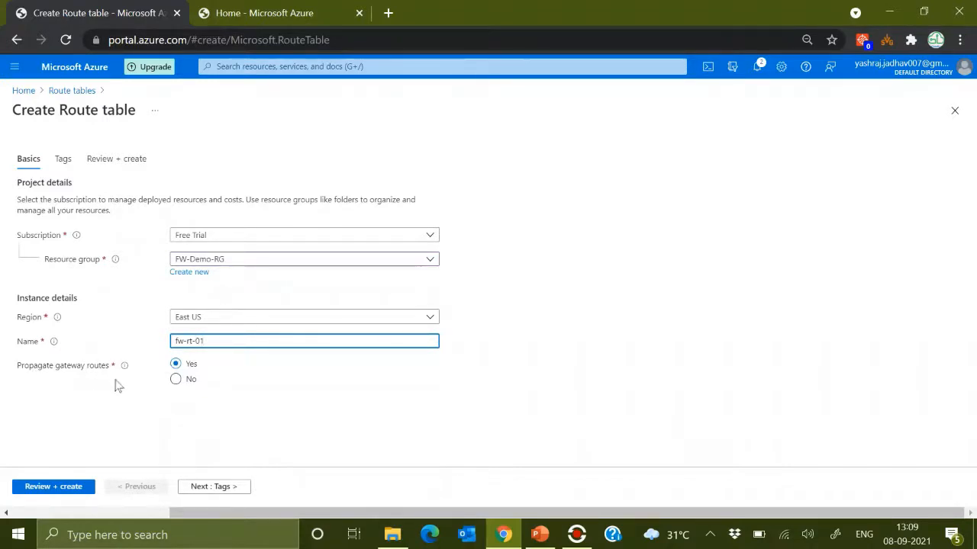
pyautogui.moveTo(127, 368)
pyautogui.click(200, 486)
pyautogui.click(198, 488)
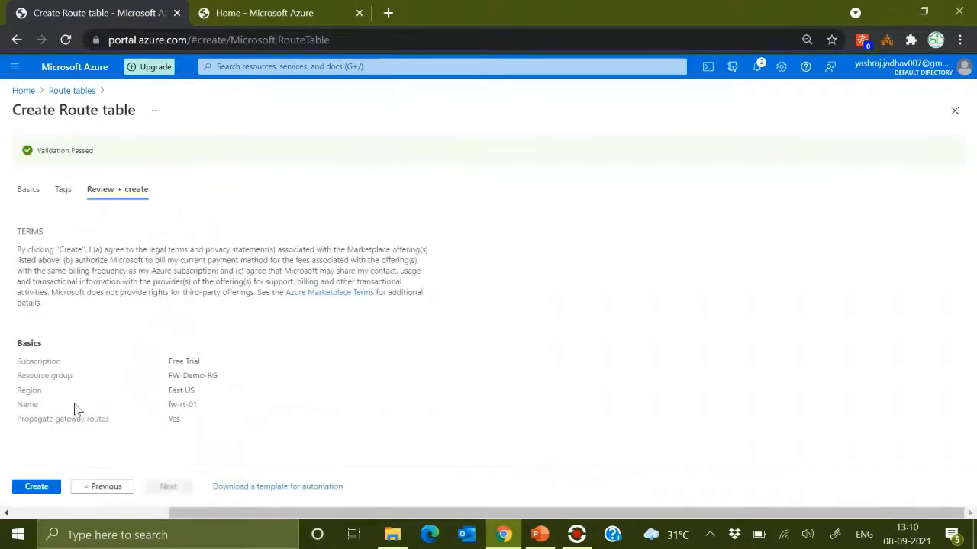
pyautogui.click(37, 487)
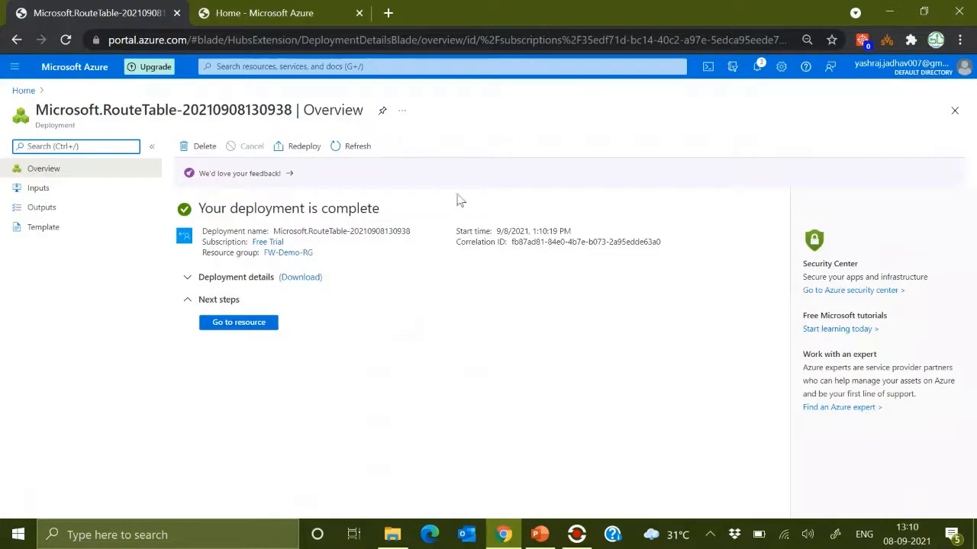
# - Open the fw-rt-01 route table and associate it with the Server-Subnet of the FW-Demo-VNet virtual network
pyautogui.click(250, 324)
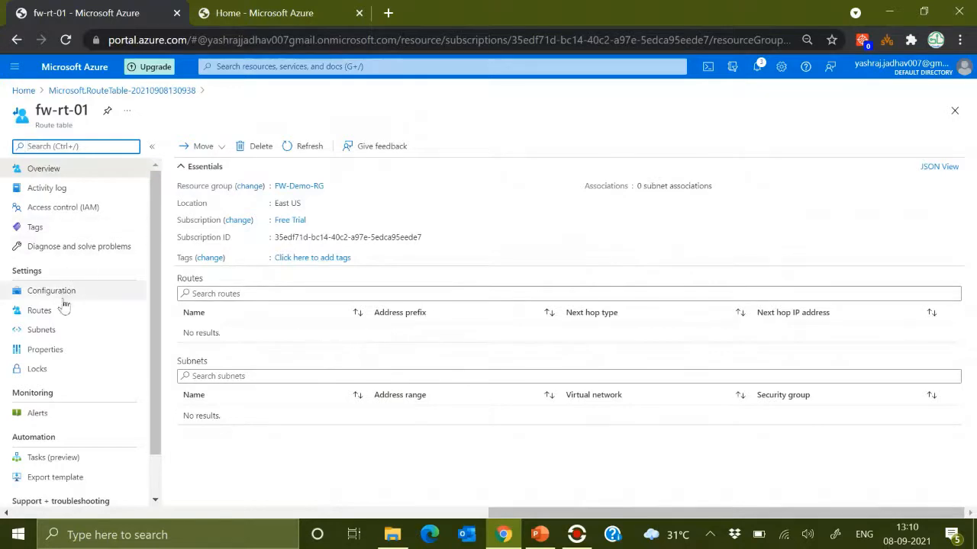
pyautogui.click(42, 330)
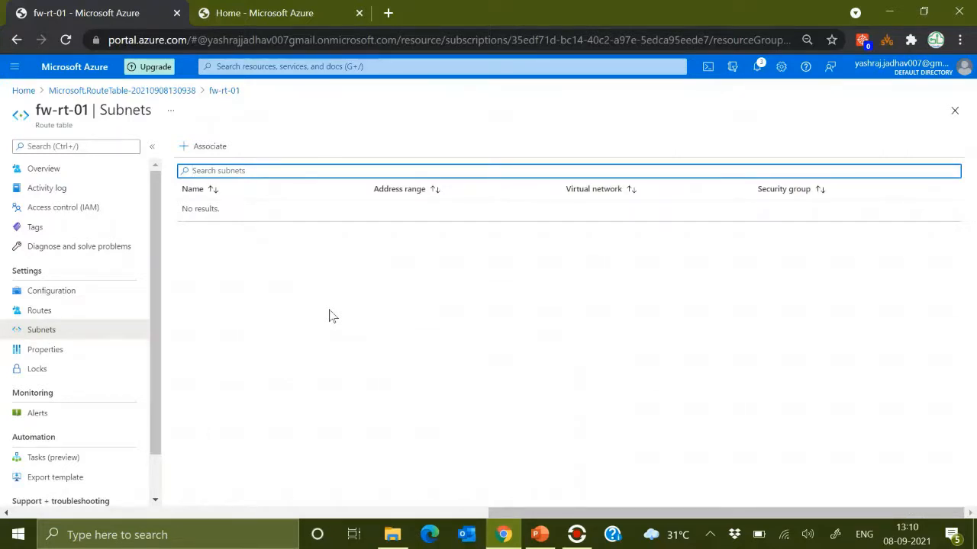
pyautogui.click(204, 145)
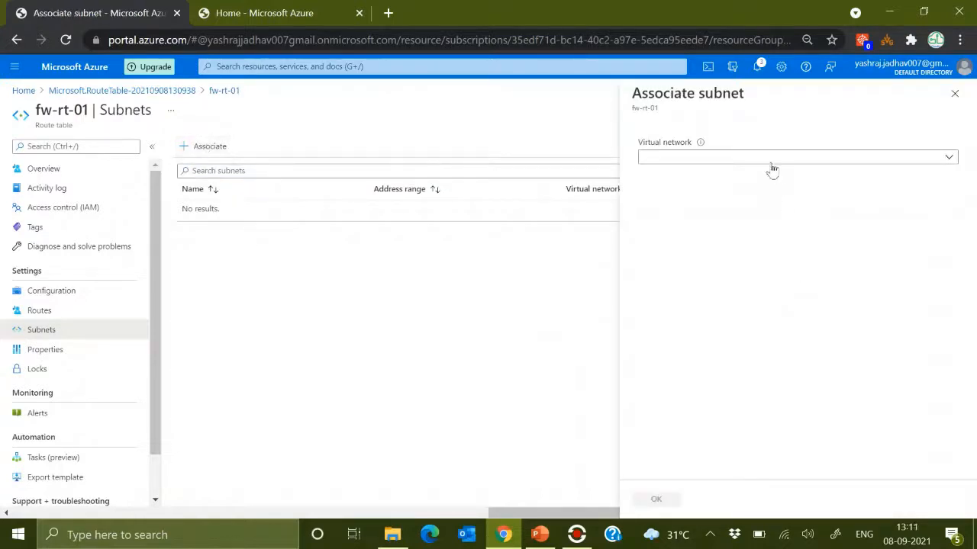
pyautogui.click(770, 158)
pyautogui.click(673, 217)
pyautogui.click(688, 198)
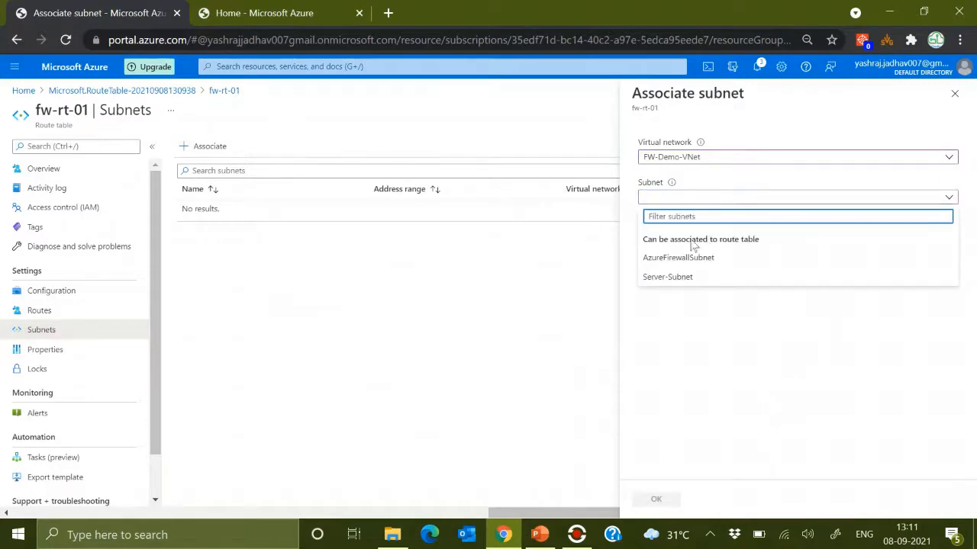
pyautogui.click(676, 277)
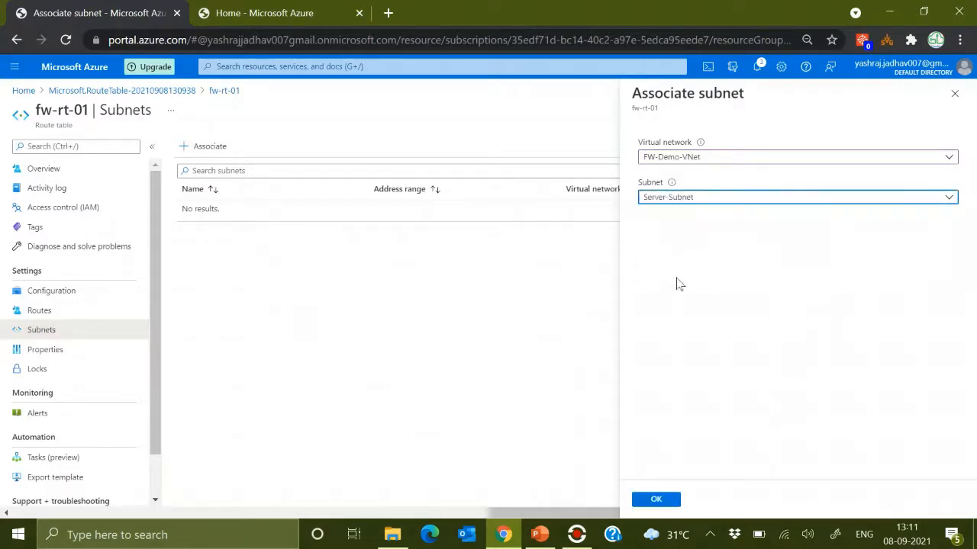
pyautogui.click(663, 501)
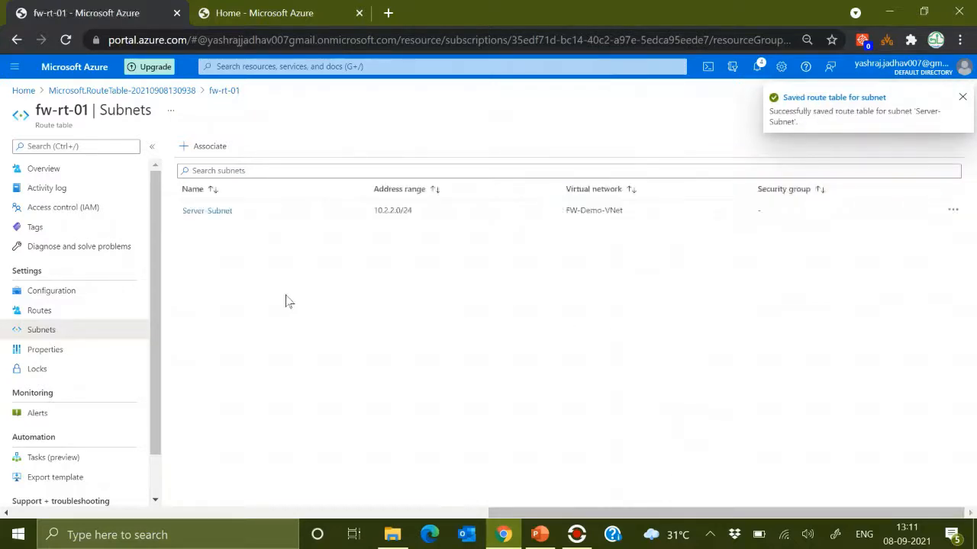
# - Start a new route in fw-rt-01 named server-to-fw-rt01 with address prefix 0.0.0.0/0 and next hop type Virtual appliance
pyautogui.click(53, 312)
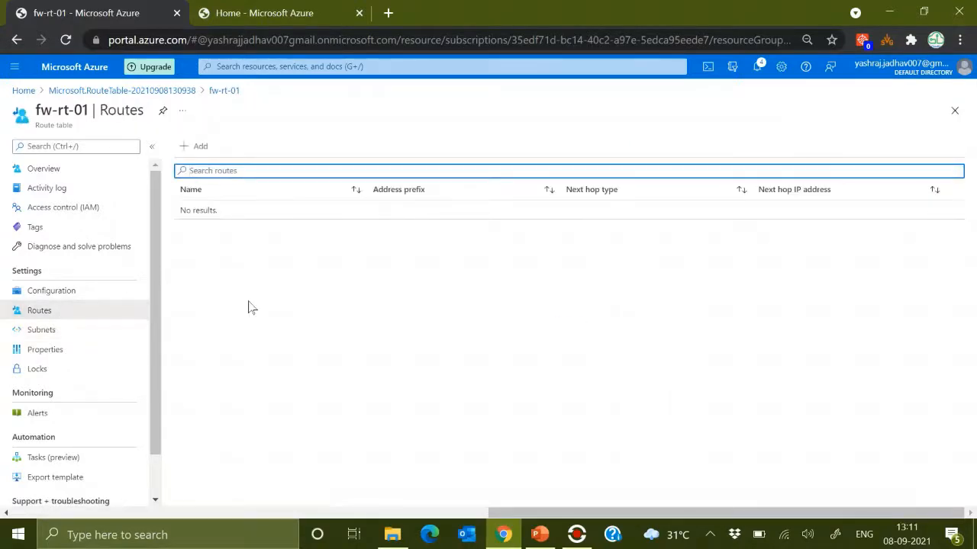
pyautogui.click(196, 146)
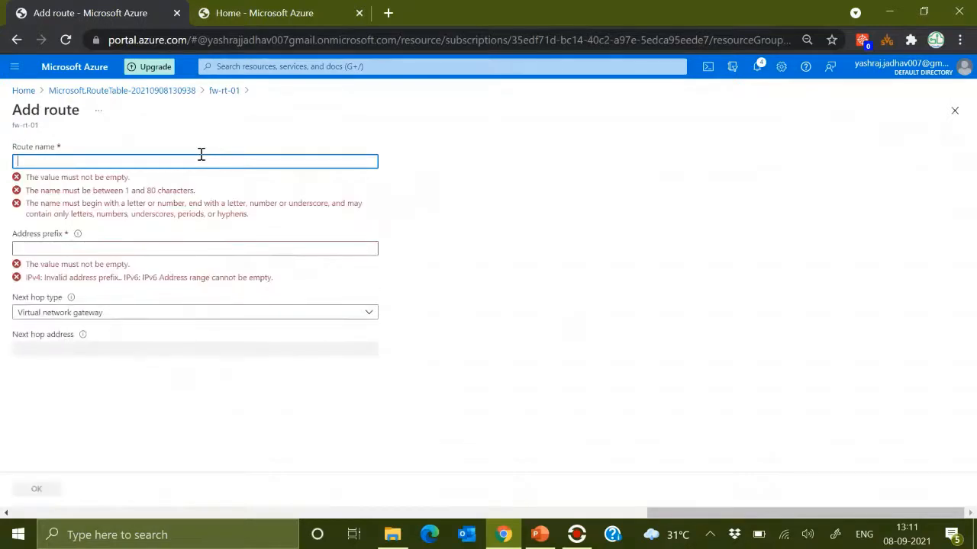
pyautogui.click(201, 158)
pyautogui.write('server-to-fw-rt01')
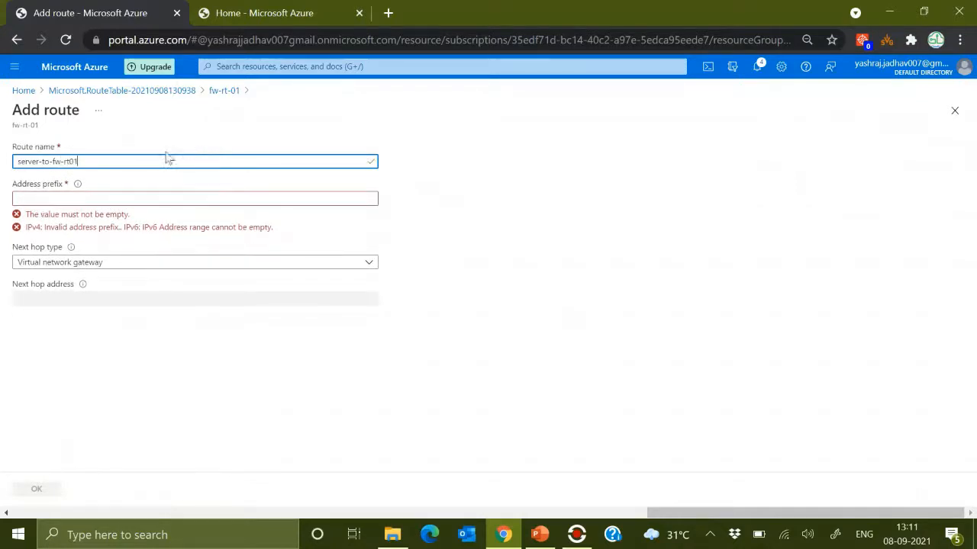
pyautogui.click(123, 196)
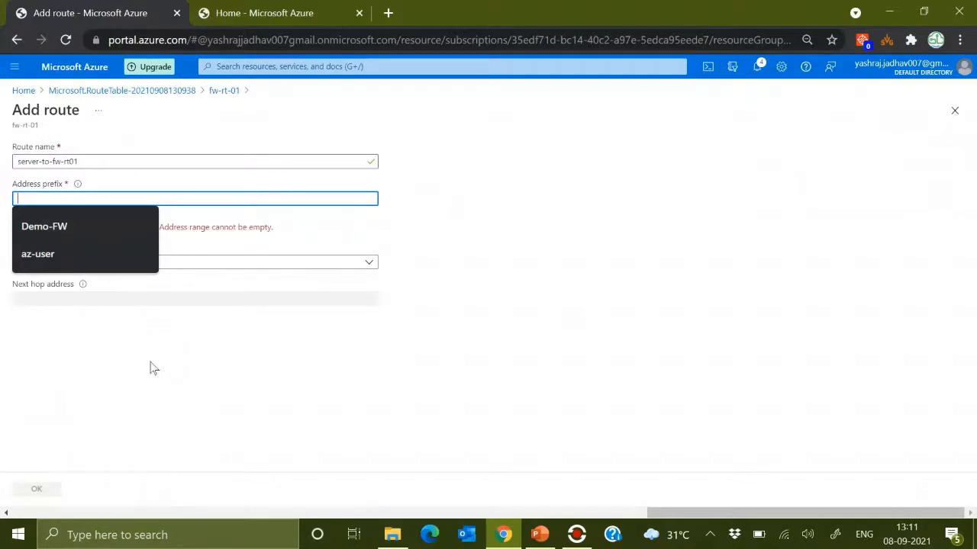
pyautogui.write('0.0.0')
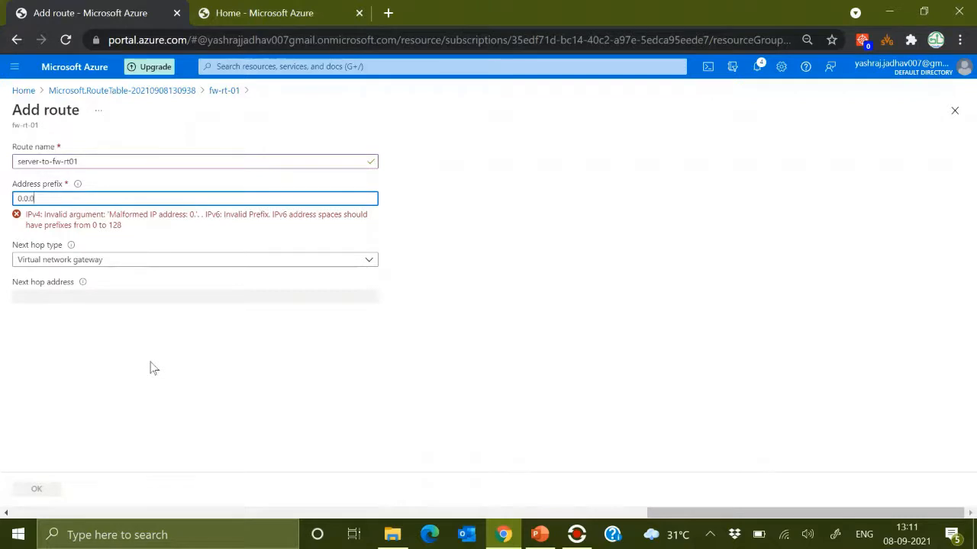
pyautogui.write('.0/')
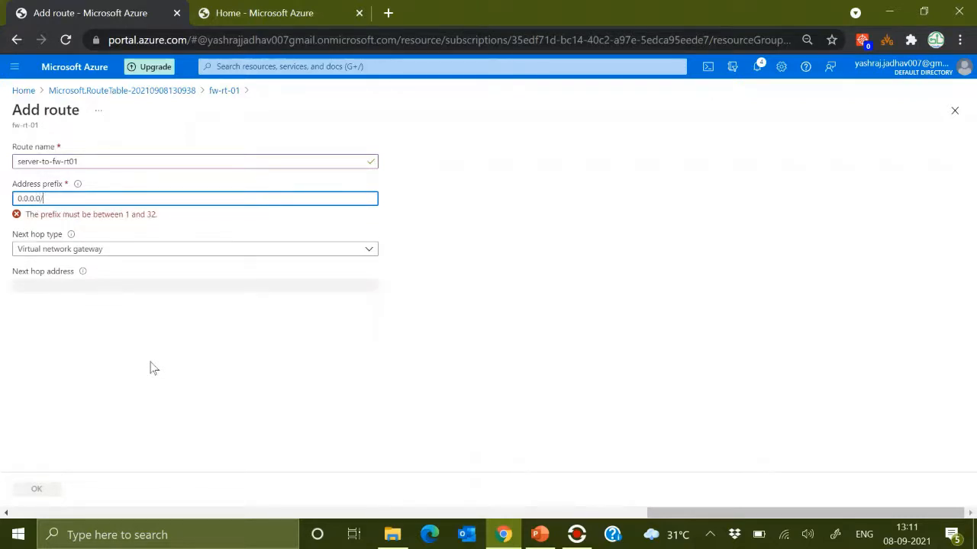
pyautogui.write('0')
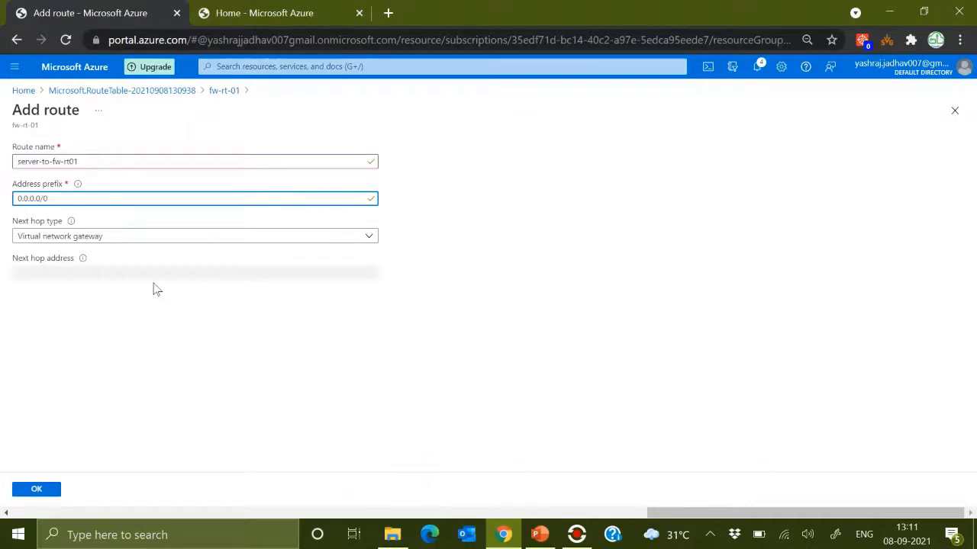
pyautogui.click(109, 236)
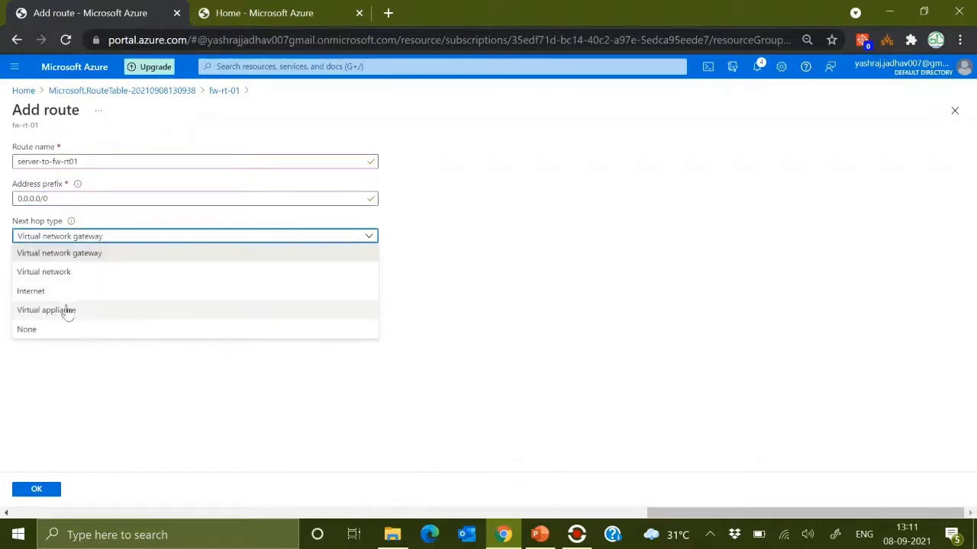
pyautogui.click(67, 311)
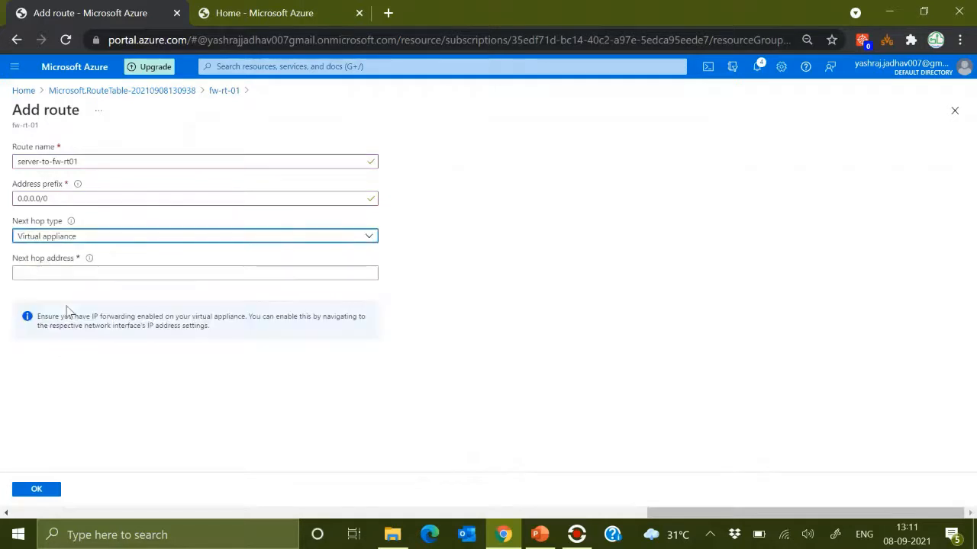
pyautogui.click(56, 267)
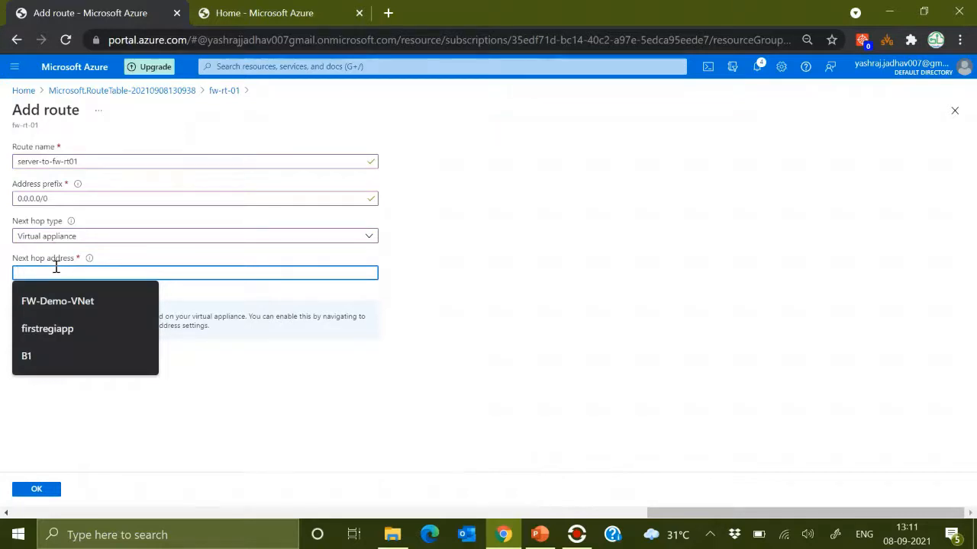
# - Copy Demo-FW's private IP address from the firewall's overview in the second browser tab and return to the new route form
pyautogui.click(215, 20)
pyautogui.click(380, 146)
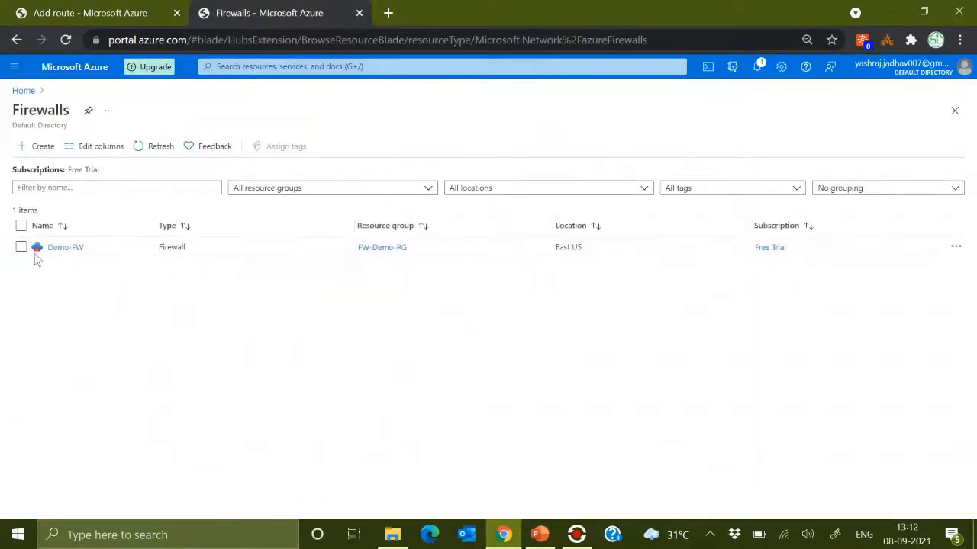
pyautogui.click(65, 247)
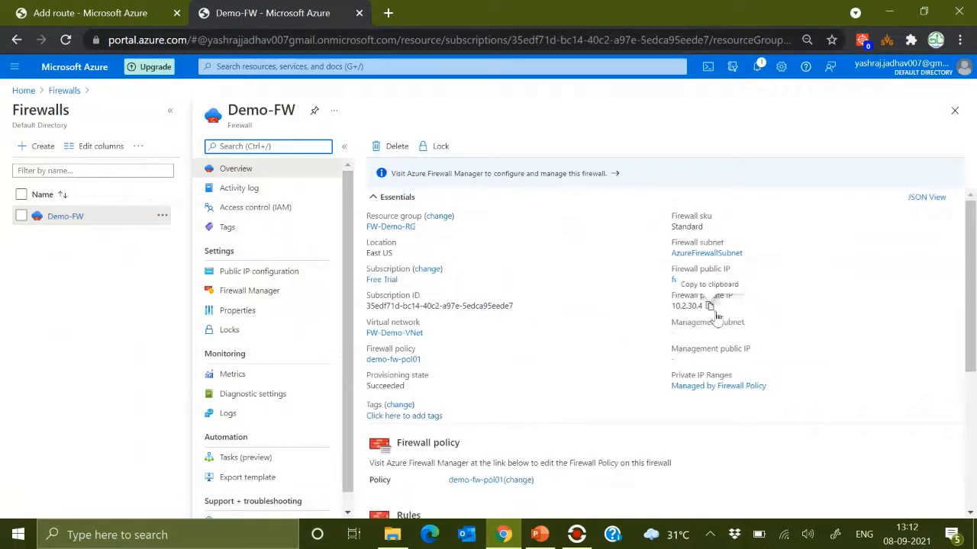
pyautogui.click(710, 306)
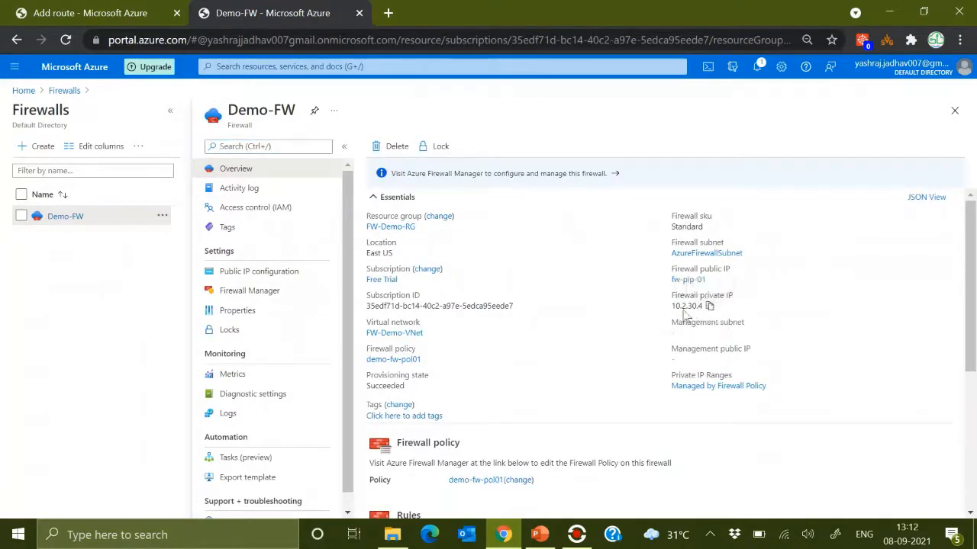
pyautogui.click(111, 15)
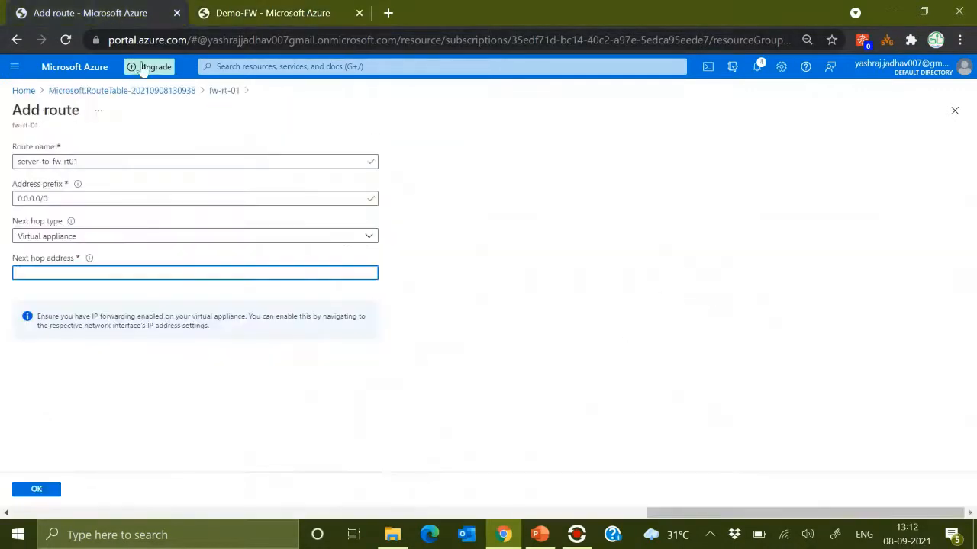
# - Set the route's next hop address to the copied firewall private IP 10.2.30.4 and add the route to fw-rt-01
pyautogui.click(126, 278)
pyautogui.hotkey('ctrl', 'v')
pyautogui.click(34, 489)
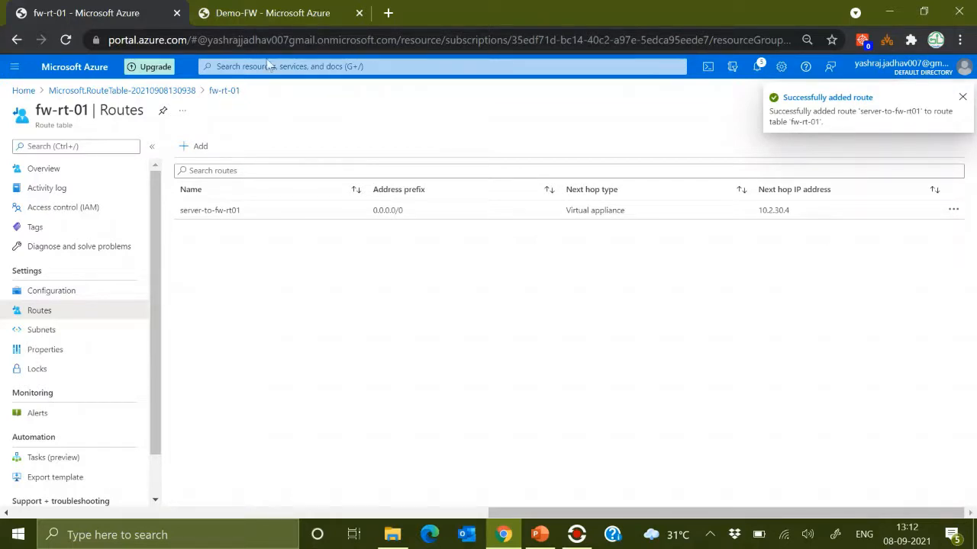
# - Open the demo-fw-pol01 policy attached to the Demo-FW firewall and go to its application rules
pyautogui.click(23, 90)
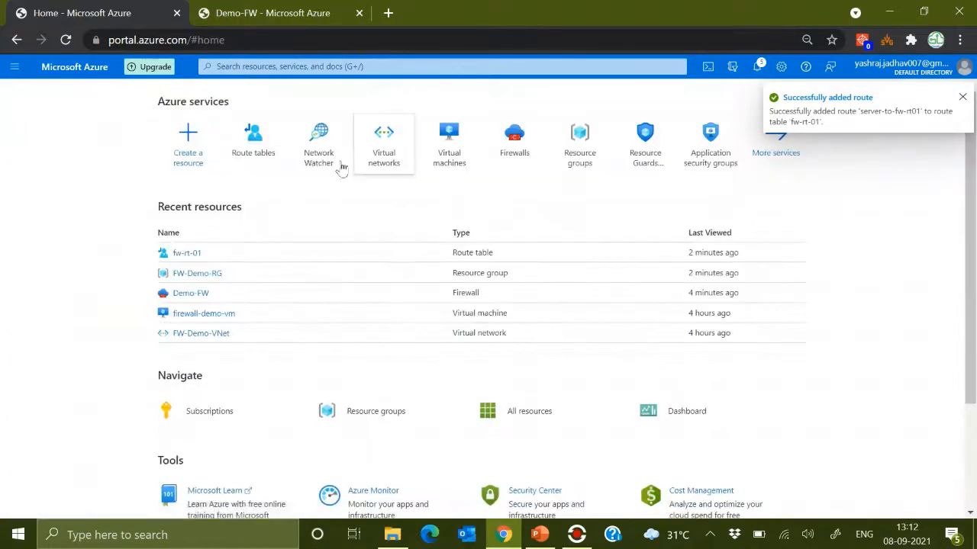
pyautogui.click(513, 156)
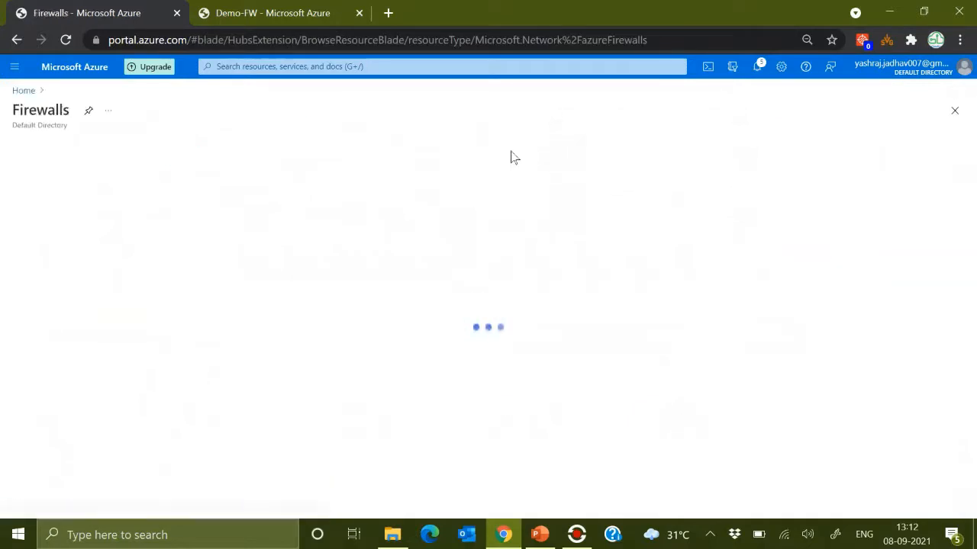
pyautogui.click(77, 247)
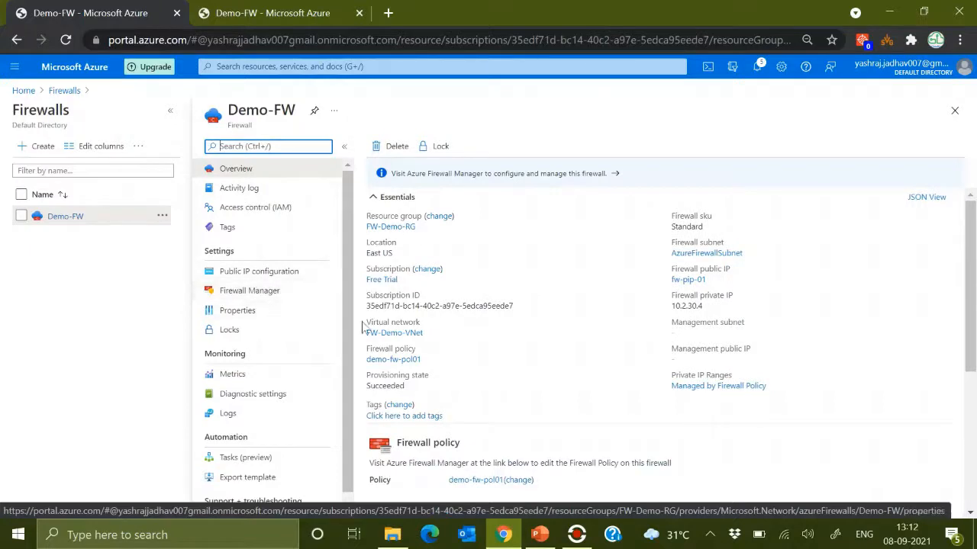
pyautogui.scroll(-1, 347, 343)
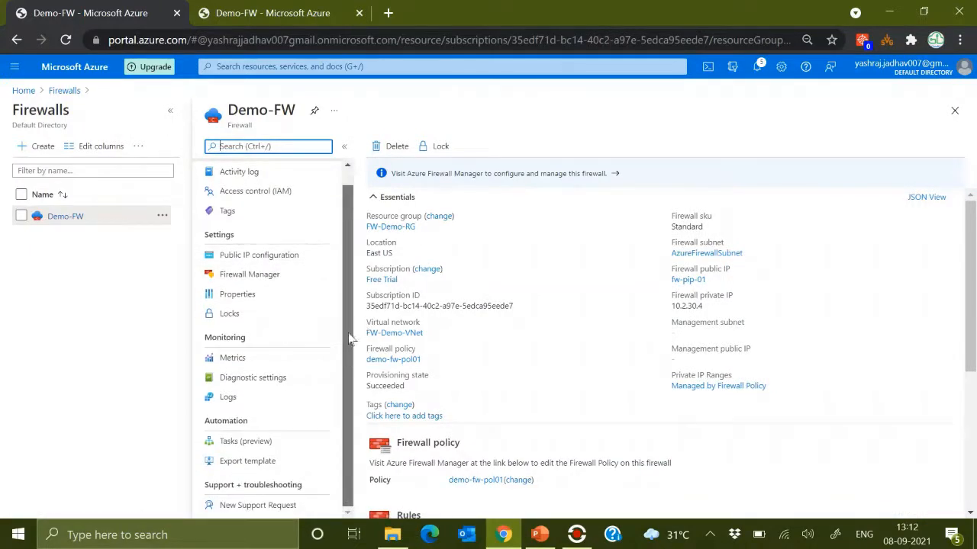
pyautogui.scroll(1, 348, 353)
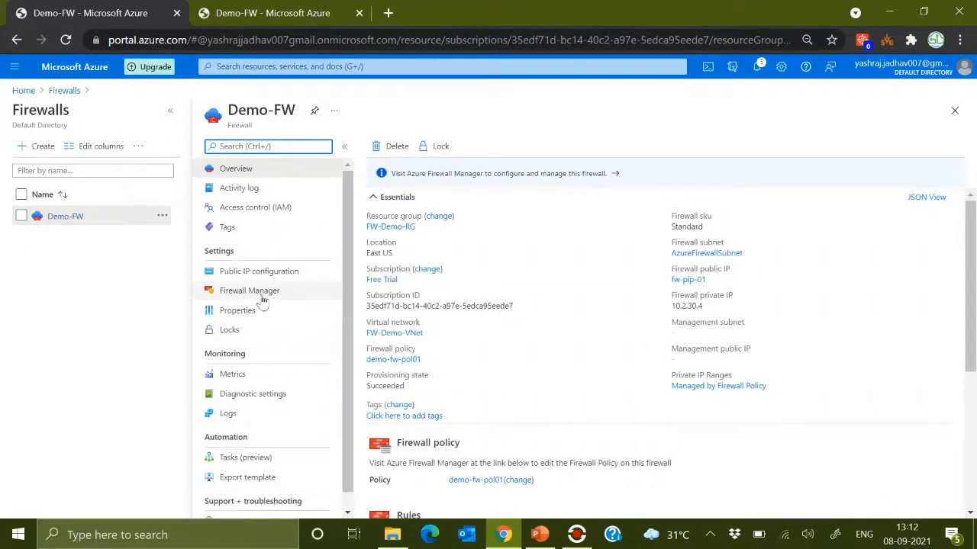
pyautogui.click(476, 480)
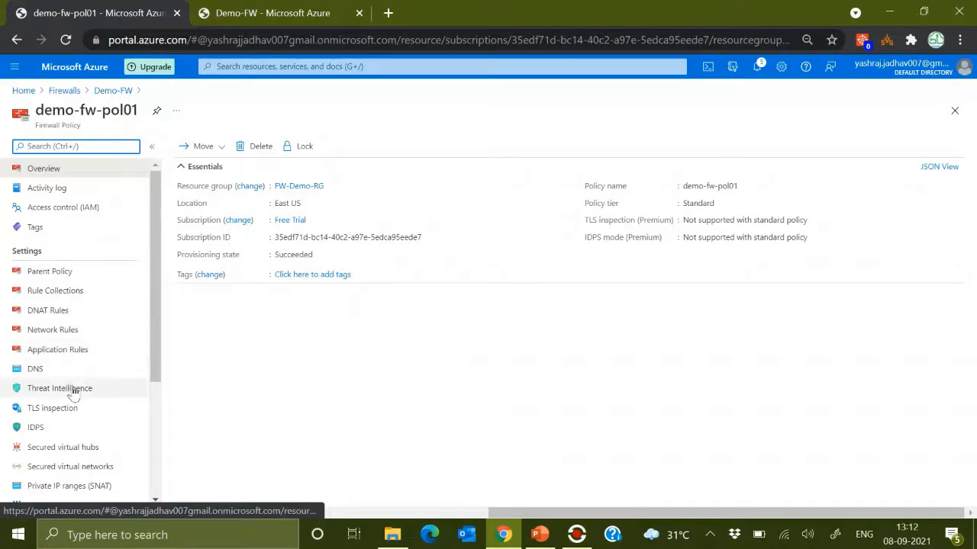
pyautogui.click(58, 353)
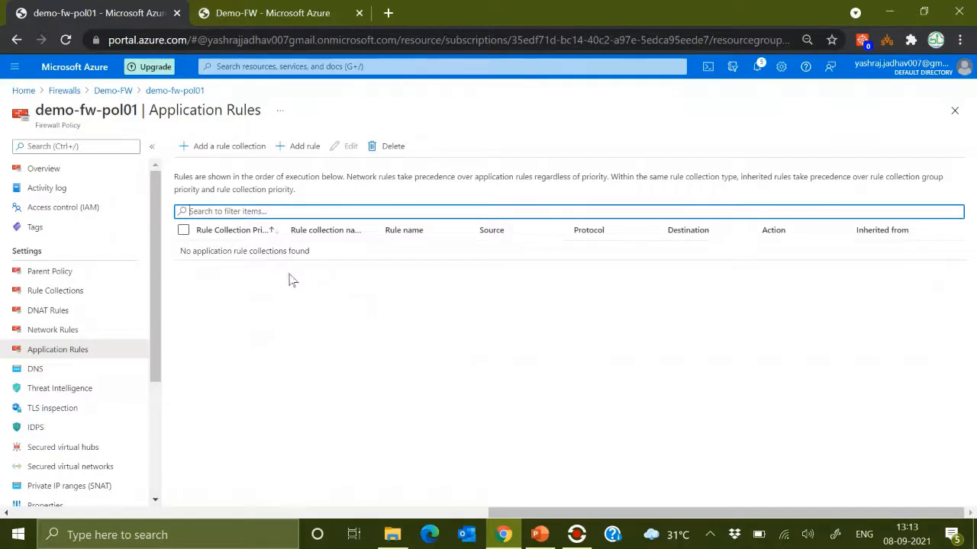
# - Start an application rule collection named Allow-Internet with priority 200 and action Allow, and name its first rule Allow-Google
pyautogui.click(217, 150)
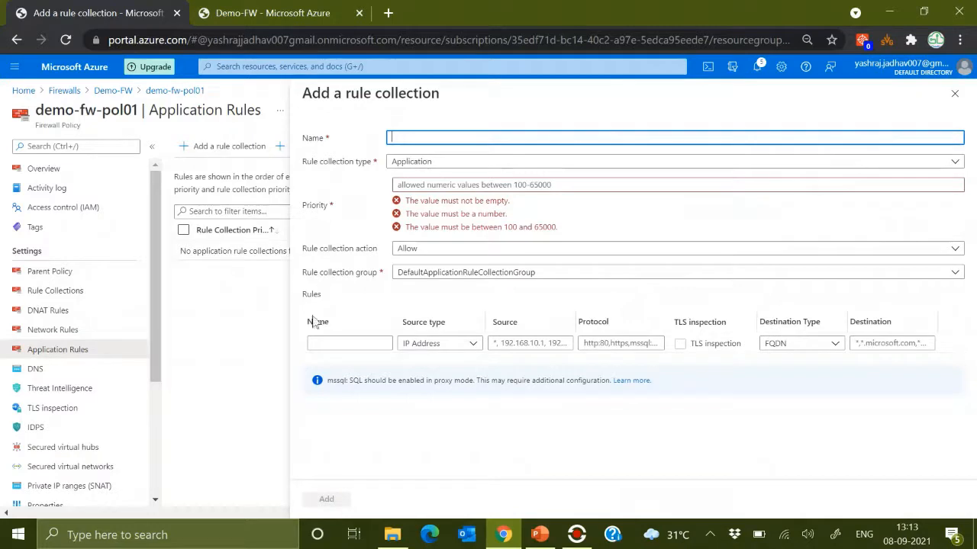
pyautogui.write('Allow-Internet')
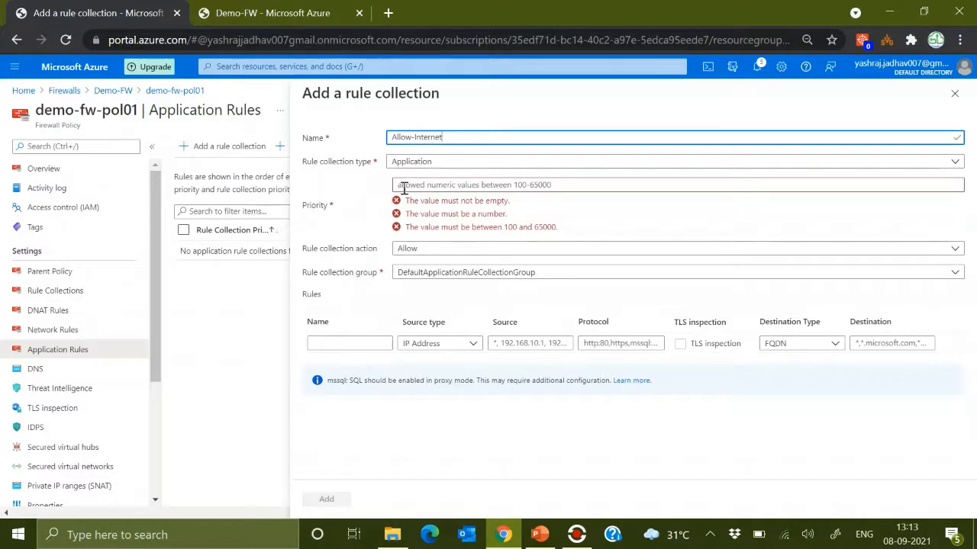
pyautogui.click(404, 187)
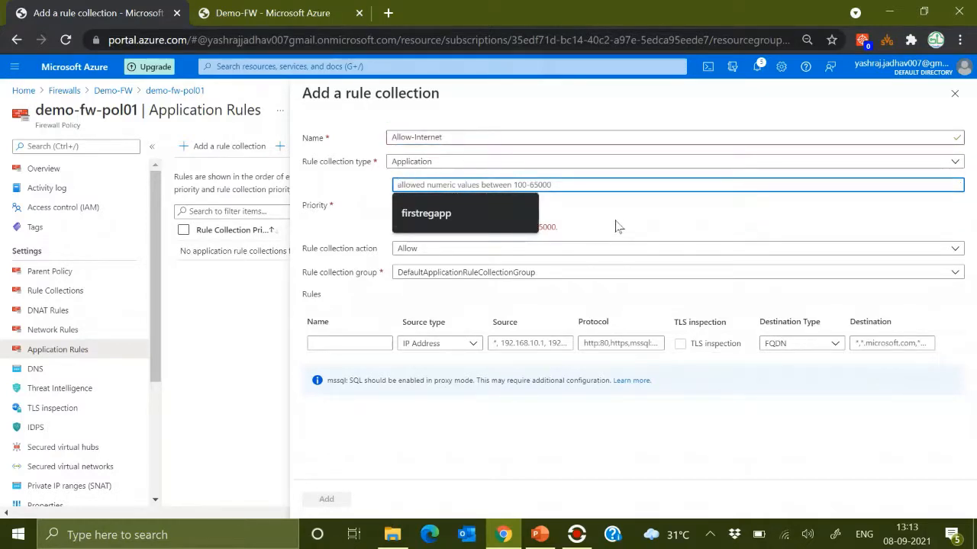
pyautogui.write('20')
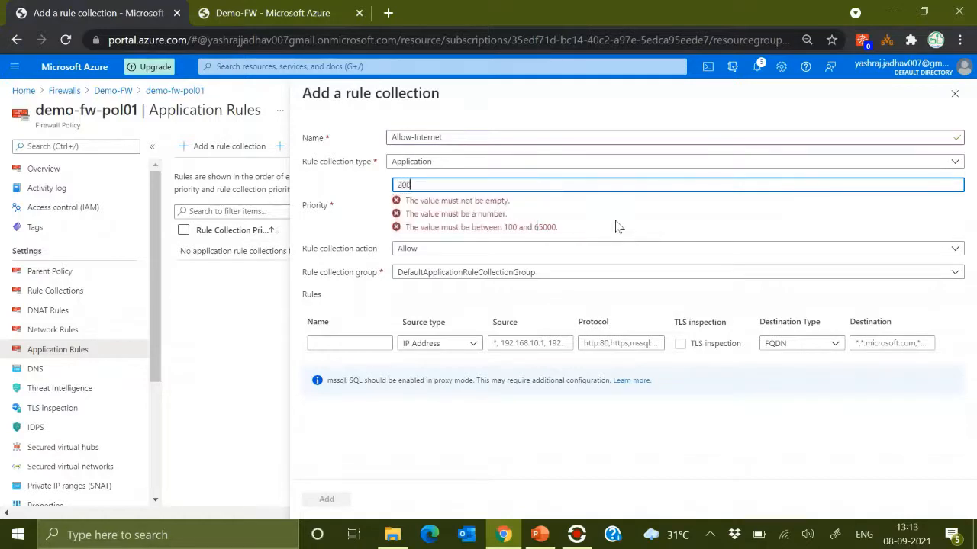
pyautogui.write('0')
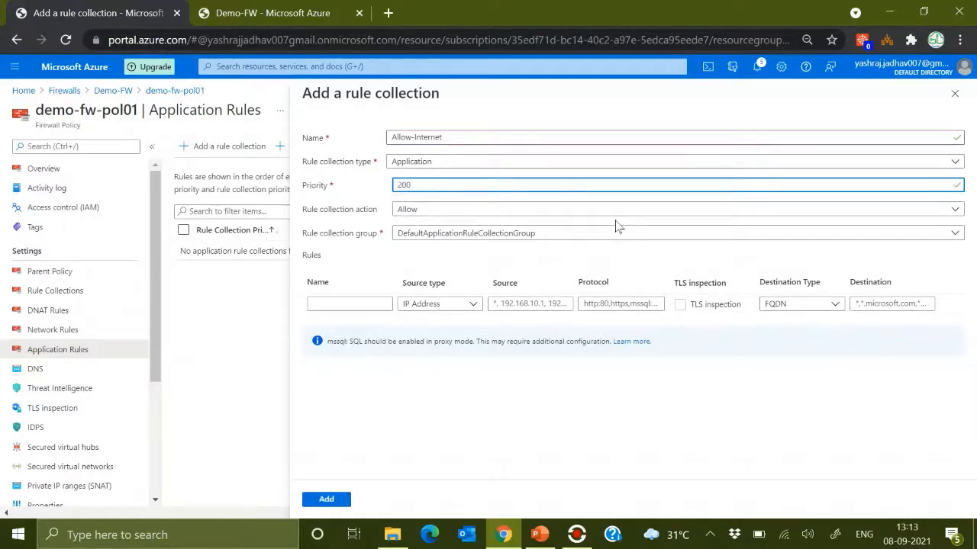
pyautogui.click(473, 210)
pyautogui.click(473, 211)
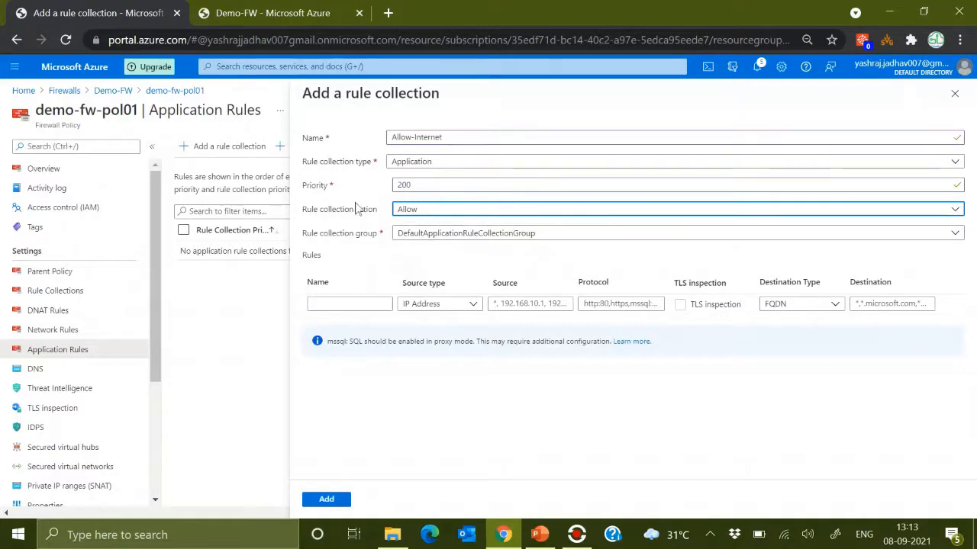
pyautogui.click(356, 304)
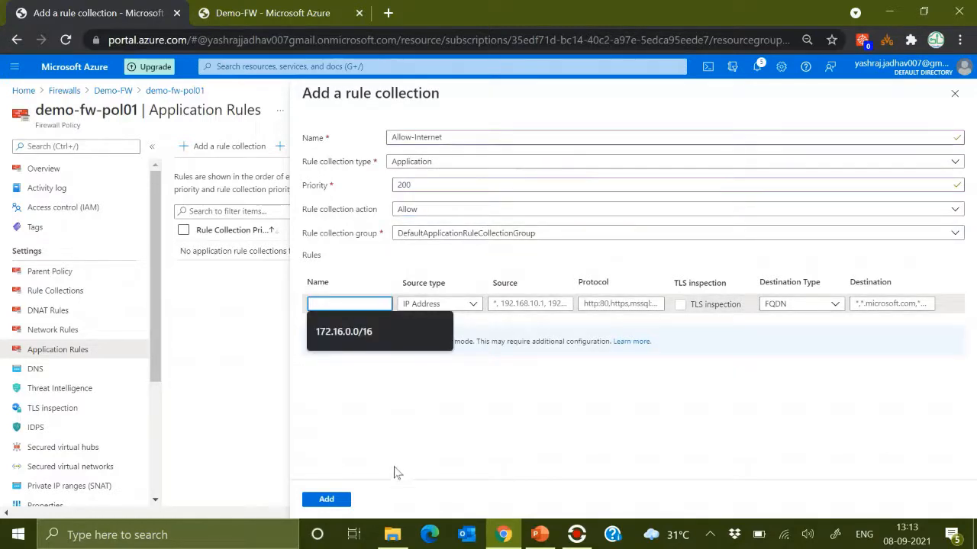
pyautogui.write('Allow-Google')
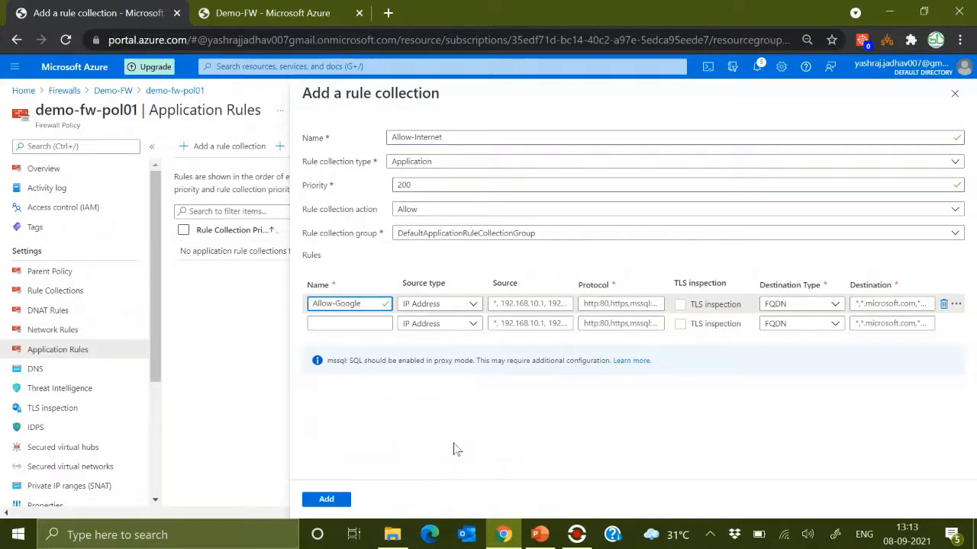
# - Look up the Server-Subnet's IPv4 address range in the FW-Demo-VNet subnets, using the second browser tab
pyautogui.click(530, 304)
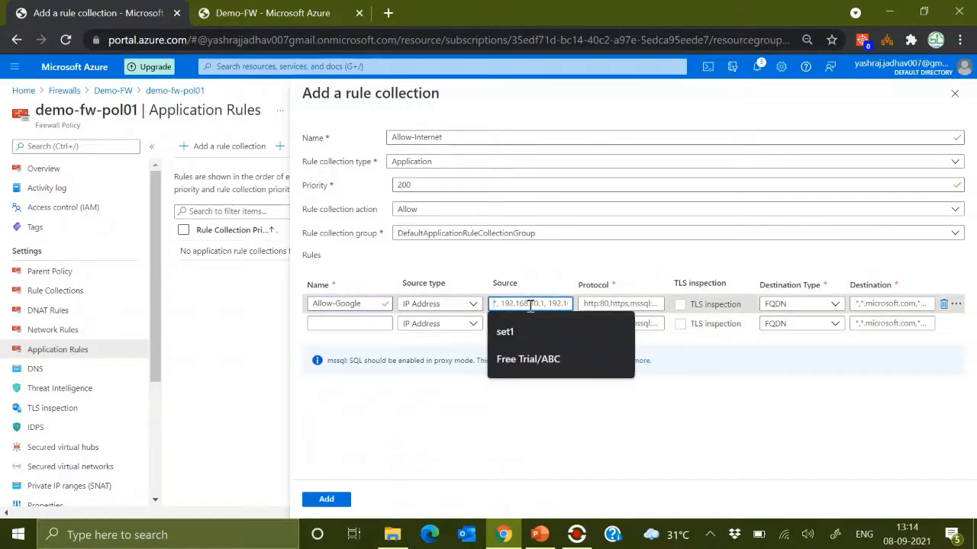
pyautogui.click(291, 17)
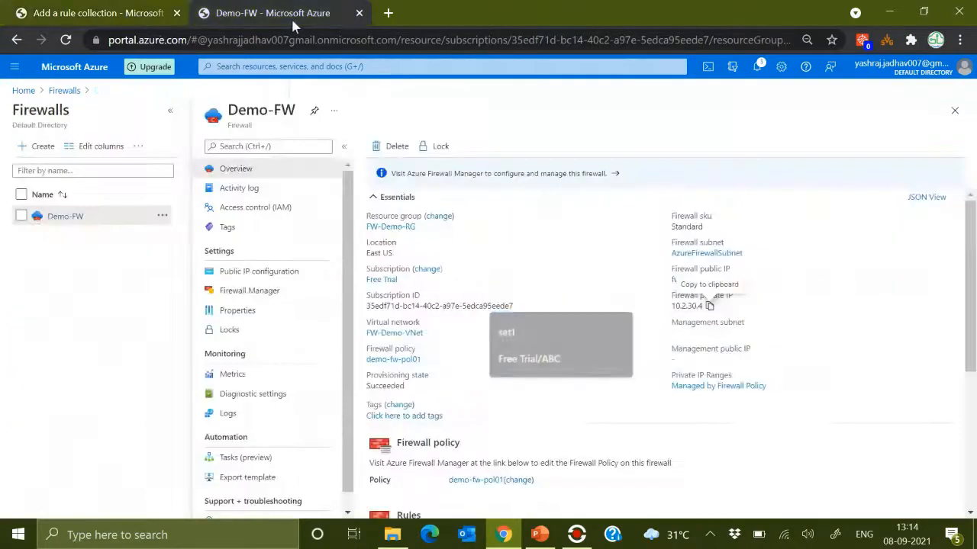
pyautogui.click(32, 93)
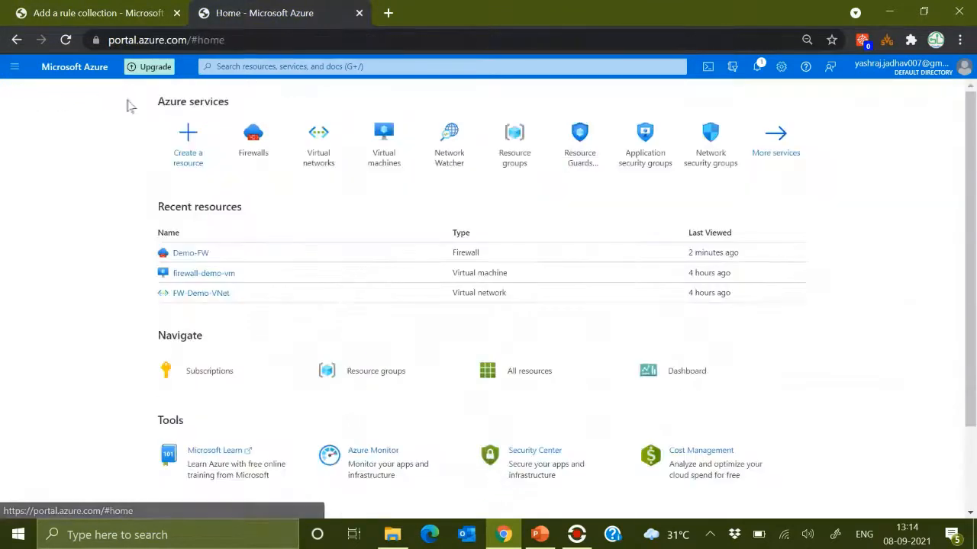
pyautogui.click(324, 164)
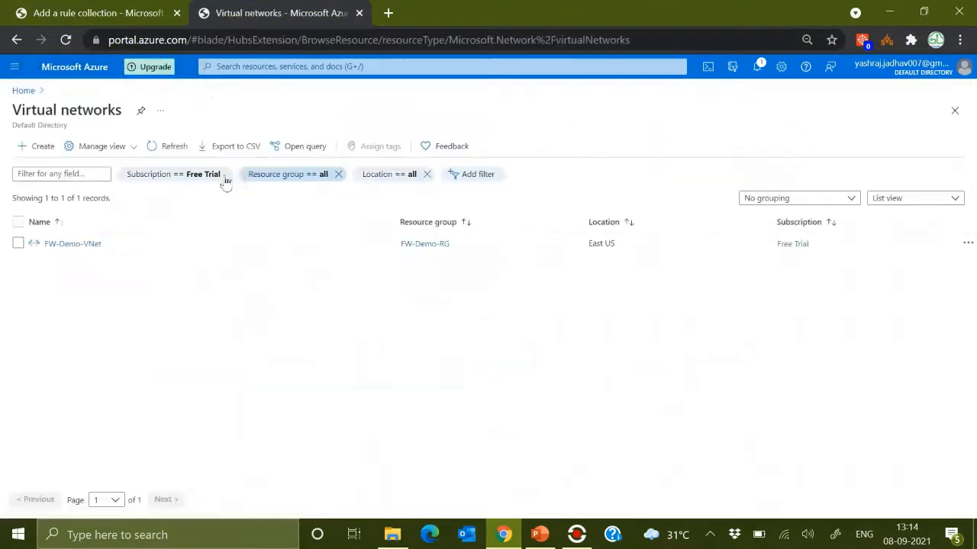
pyautogui.click(86, 245)
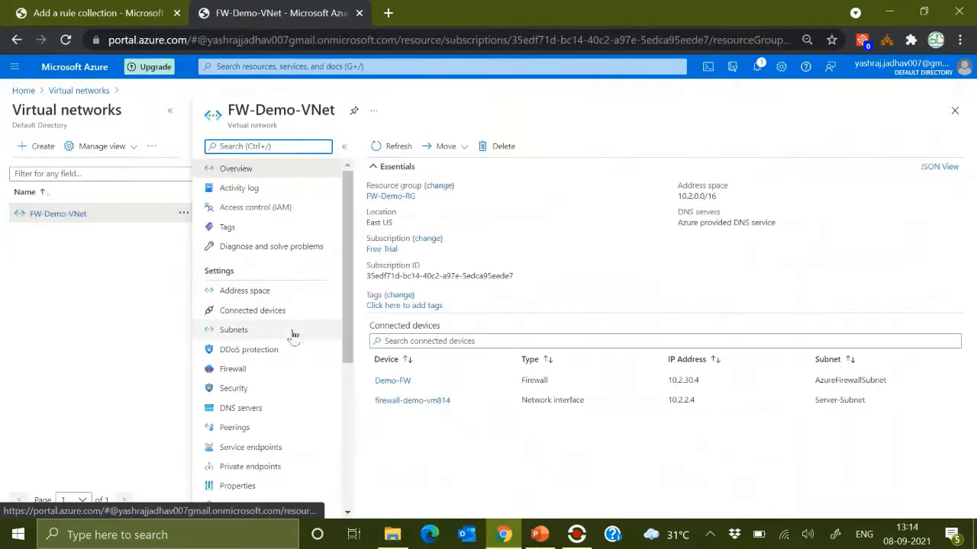
pyautogui.click(234, 331)
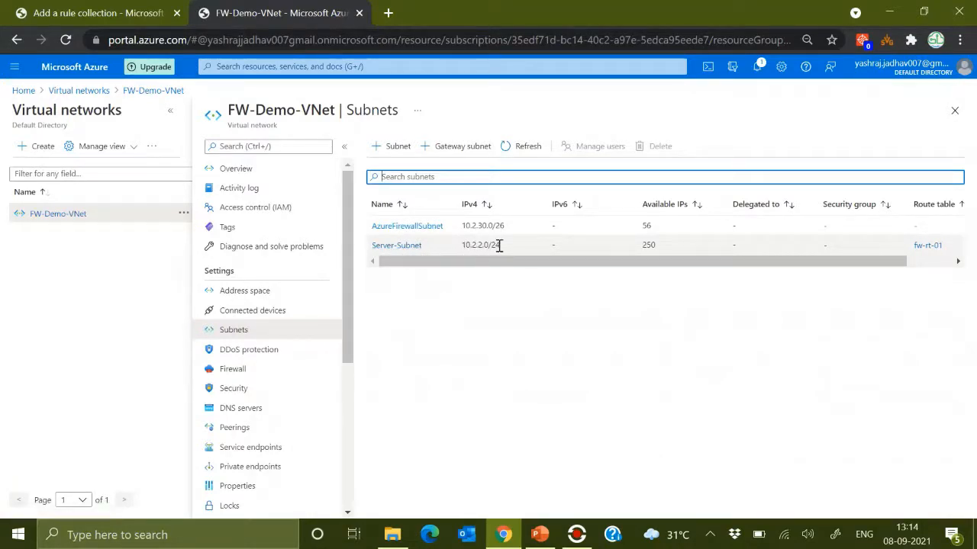
# - Return to the rule collection form and set the Allow-Google rule's source to 10.2.2.0/24 and its protocol to https
pyautogui.click(150, 18)
pyautogui.click(517, 304)
pyautogui.write('10.')
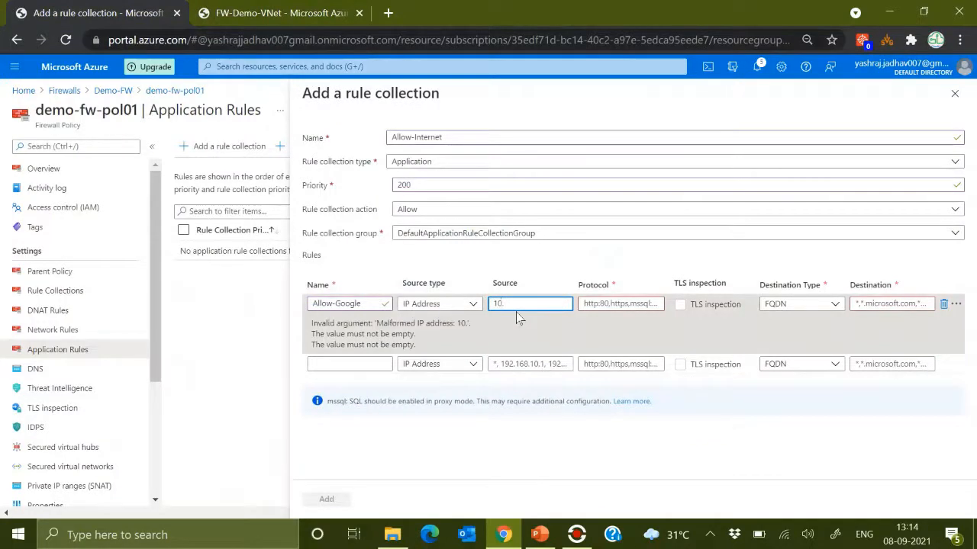
pyautogui.write('2.2.0/24')
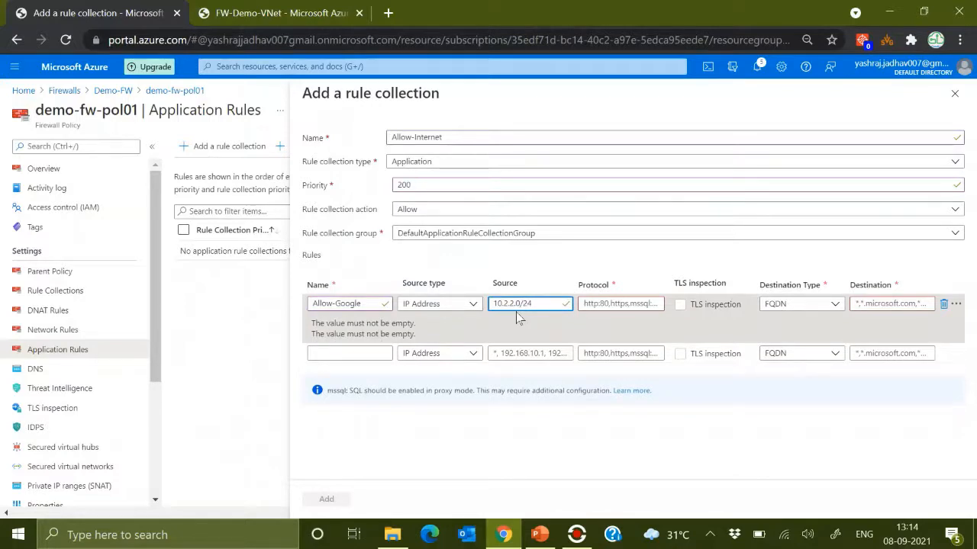
pyautogui.click(590, 305)
pyautogui.write('https')
pyautogui.press('Tab')
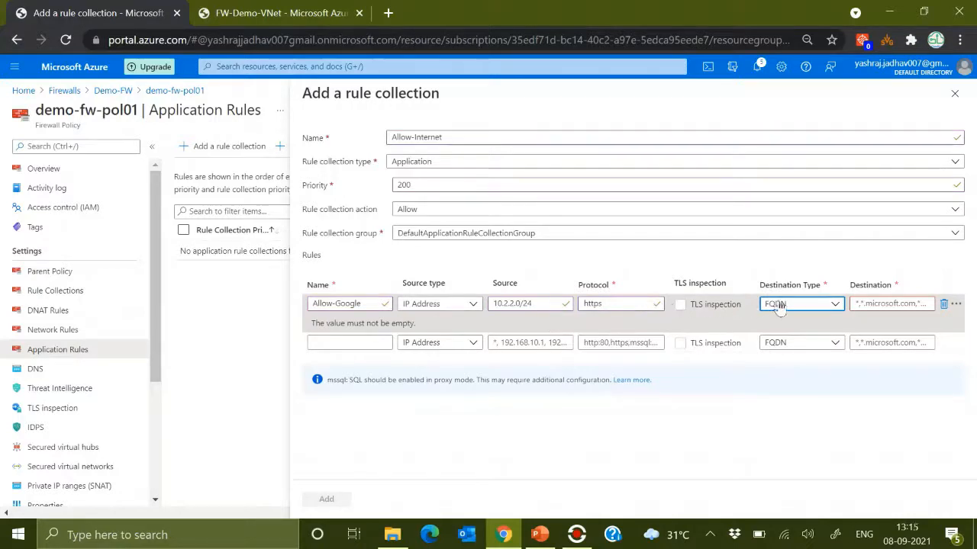
pyautogui.click(838, 313)
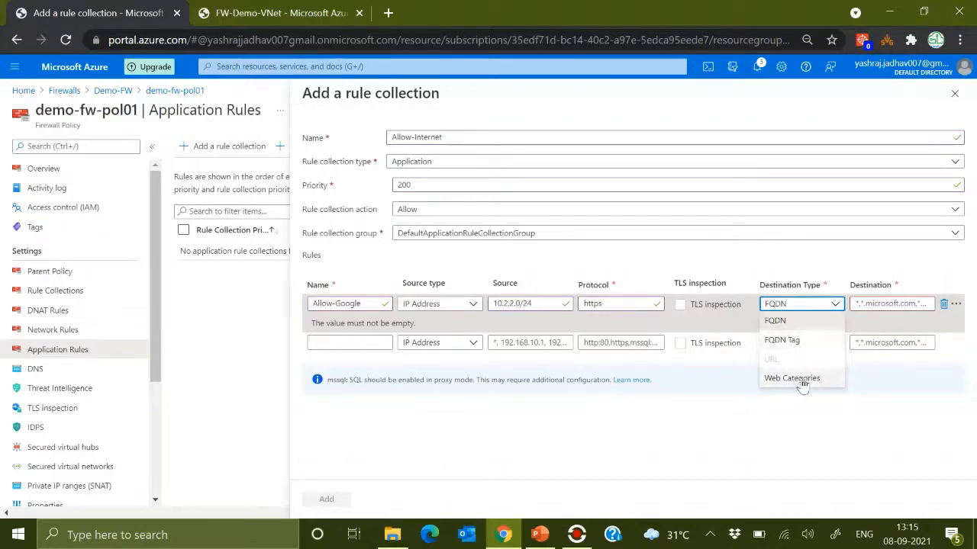
pyautogui.click(800, 320)
pyautogui.click(869, 305)
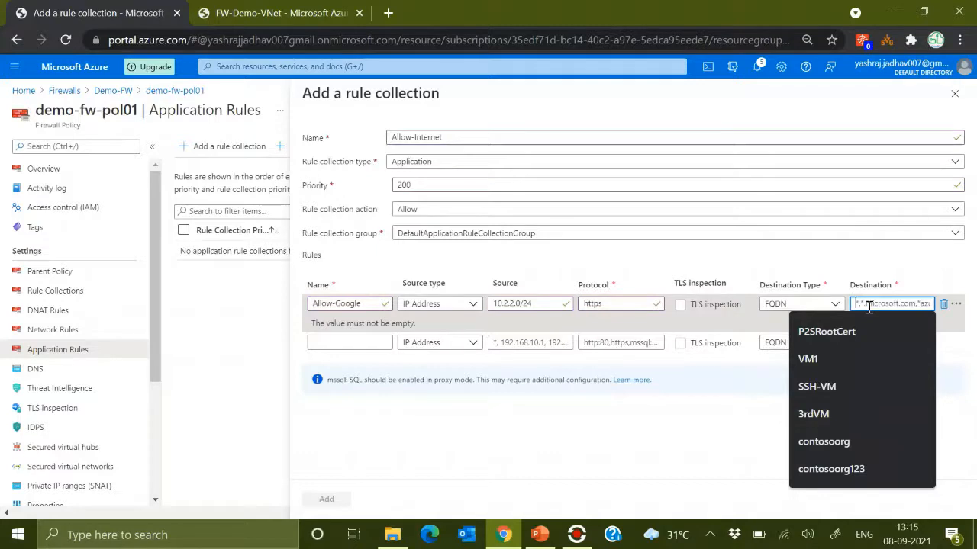
pyautogui.write('www')
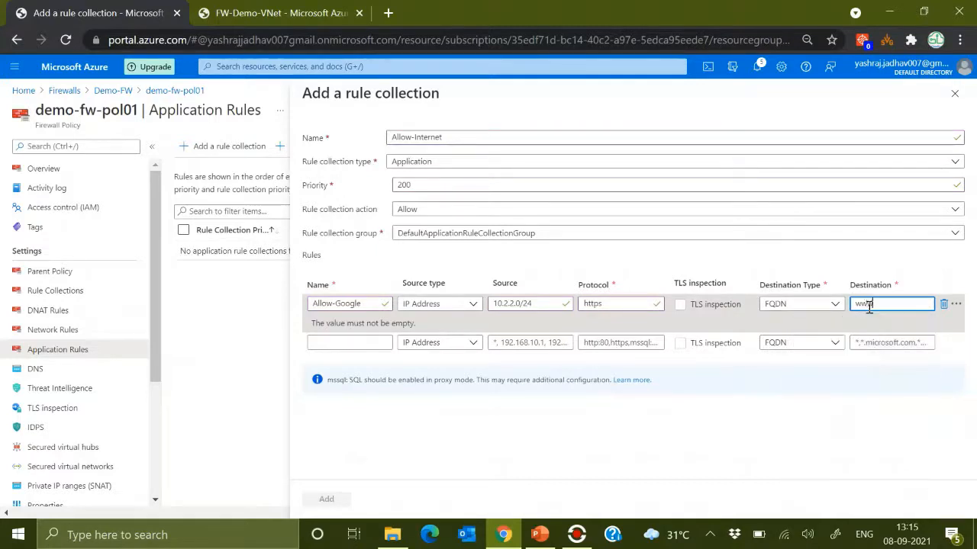
pyautogui.write('.google.com')
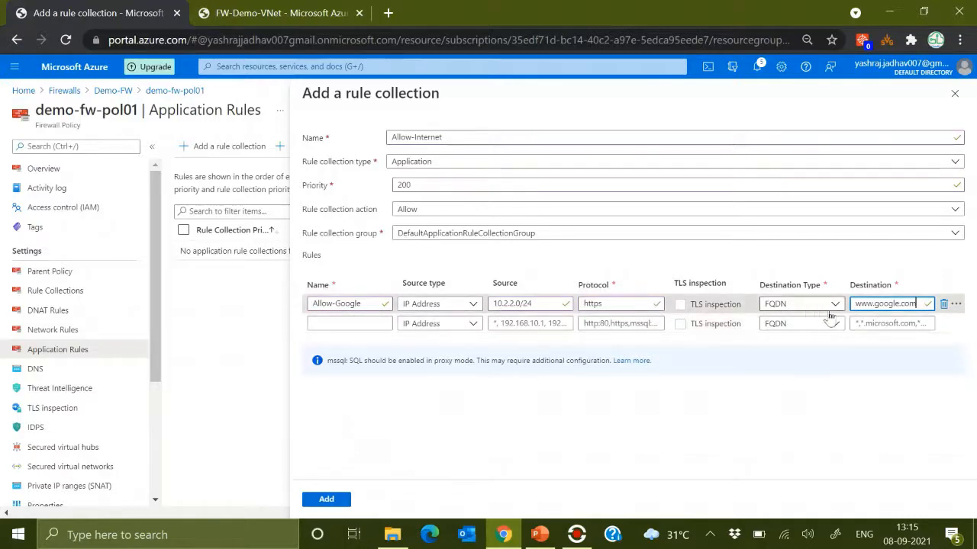
pyautogui.click(308, 500)
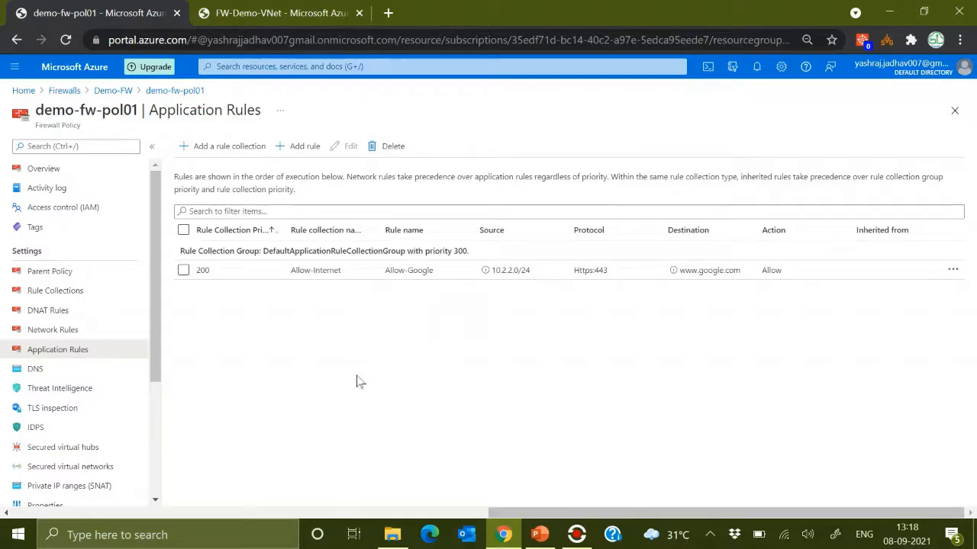
# - Start a network rule collection in demo-fw-pol01 named ALlow-Network with priority 200
pyautogui.click(70, 333)
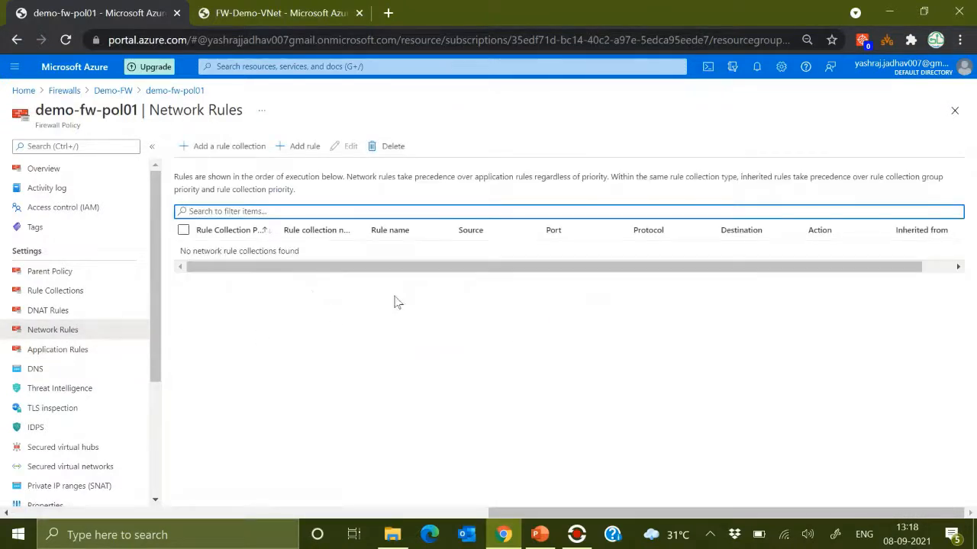
pyautogui.click(247, 151)
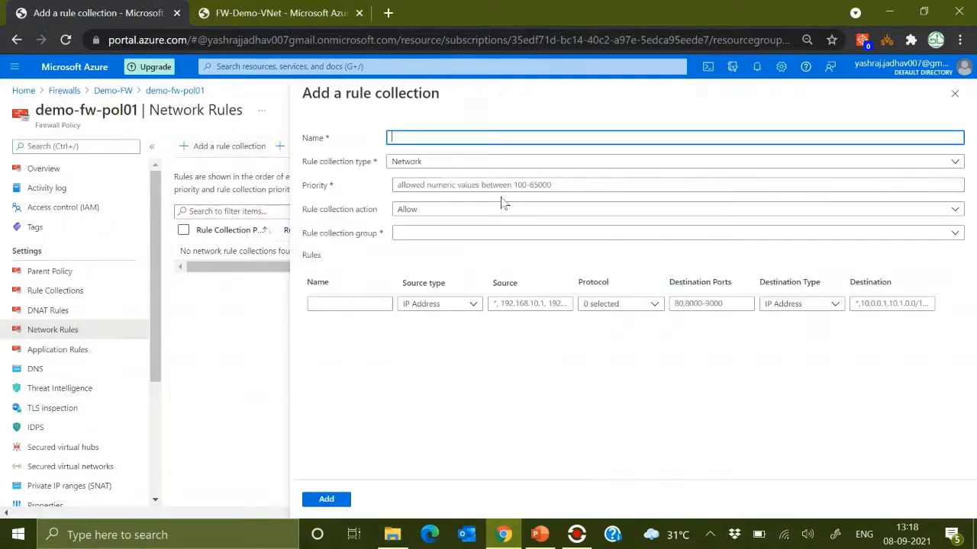
pyautogui.click(412, 140)
pyautogui.write('ALlow-N')
pyautogui.write('etwrok')
pyautogui.press('BackSpace')
pyautogui.press('BackSpace')
pyautogui.press('BackSpace')
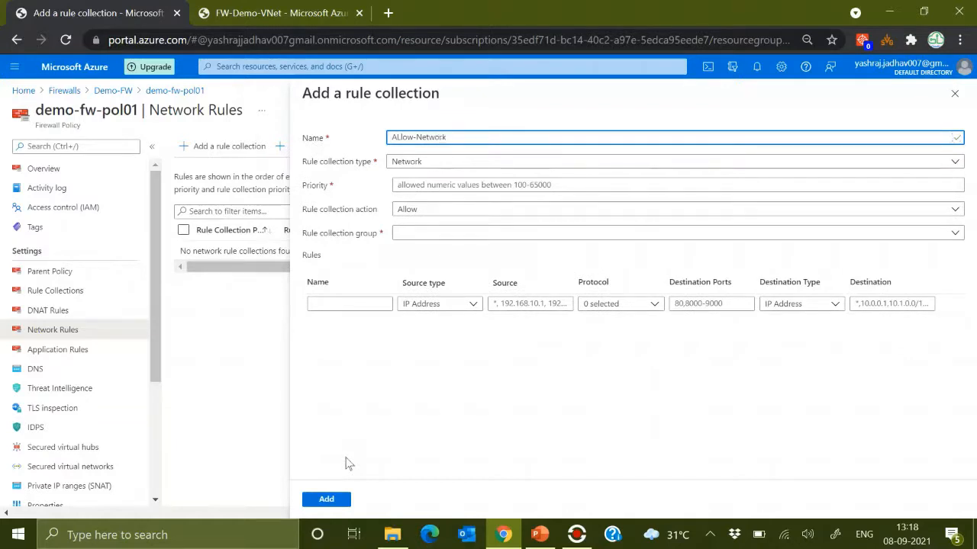
pyautogui.click(412, 185)
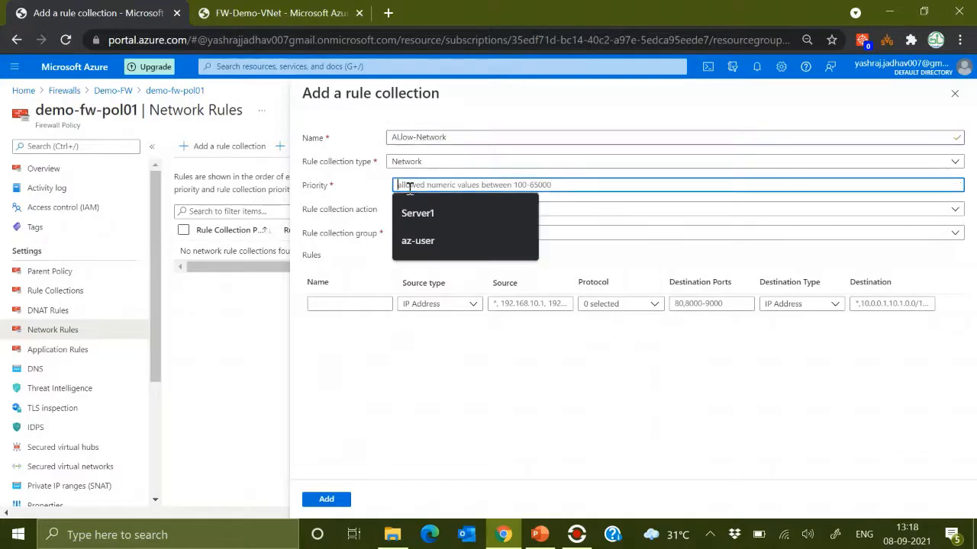
pyautogui.write('200')
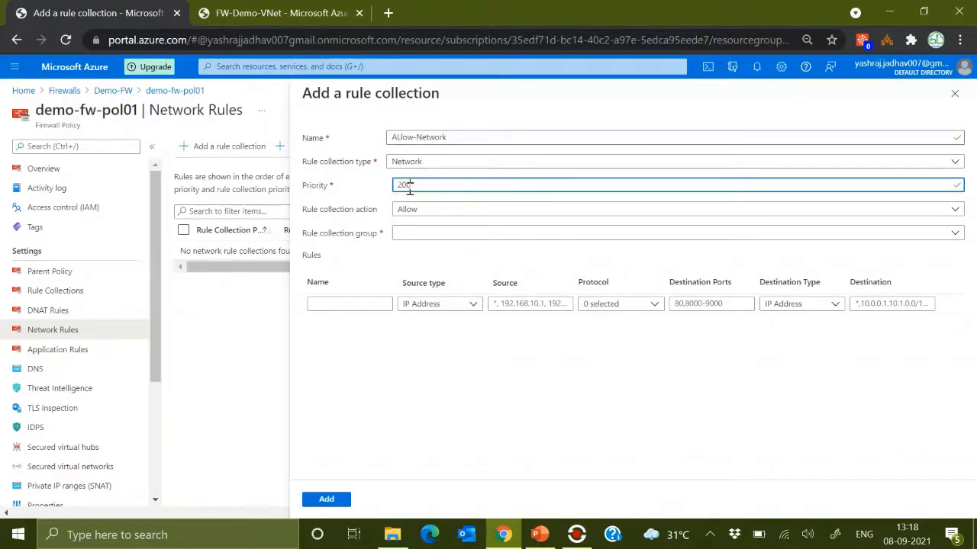
# - Keep the ALlow-Network collection's action as Allow and assign it to DefaultNetworkRuleCollectionGroup
pyautogui.click(411, 214)
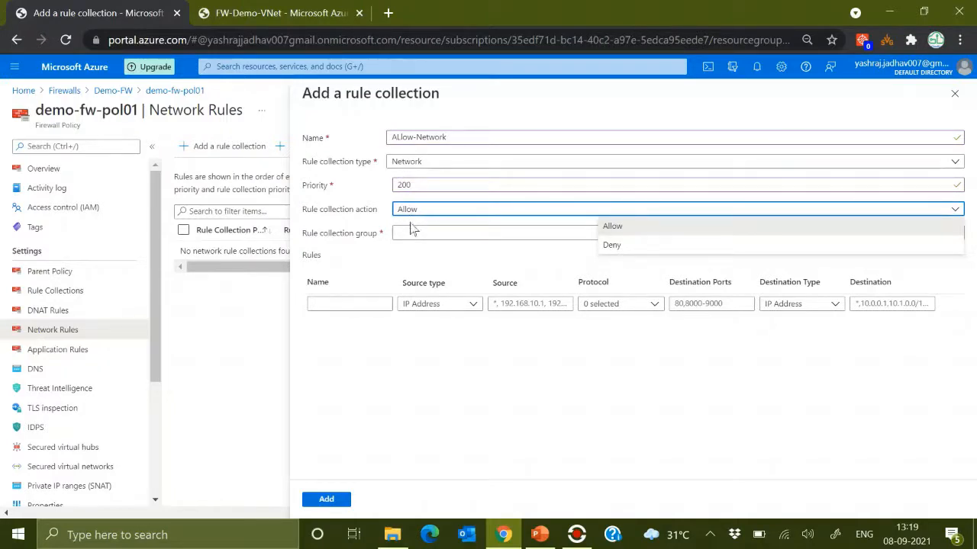
pyautogui.click(409, 233)
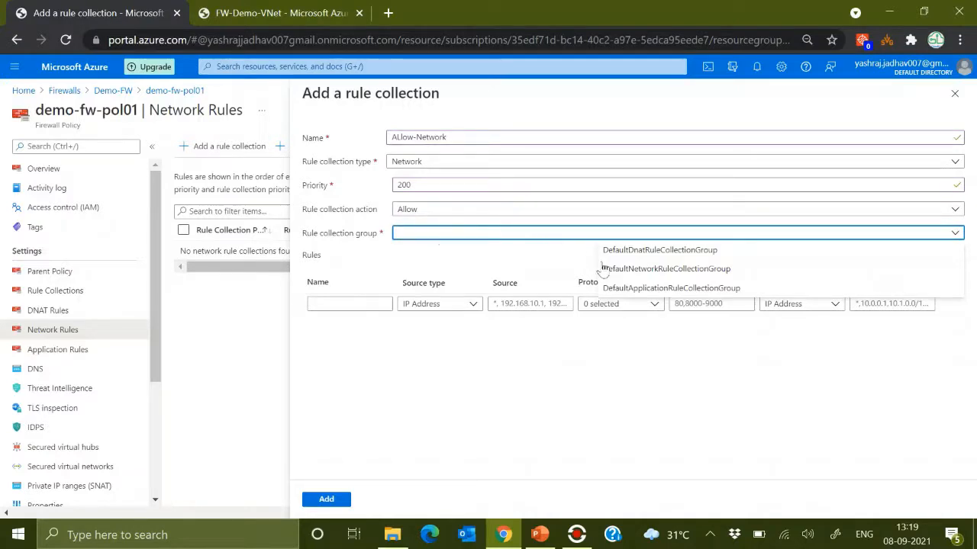
pyautogui.click(645, 271)
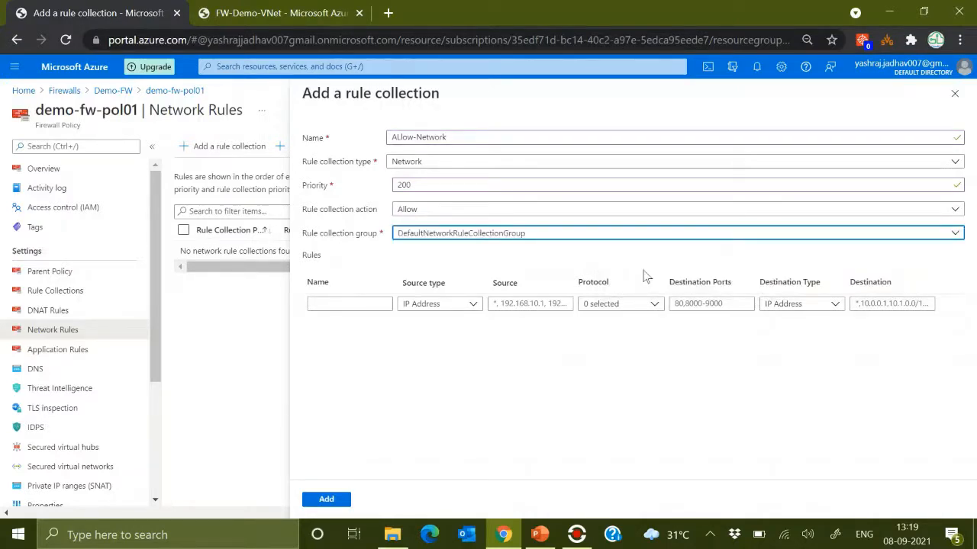
# - Add a rule named allow-DNS to the network rule collection with source IP range 10.2.2.0/24
pyautogui.click(346, 303)
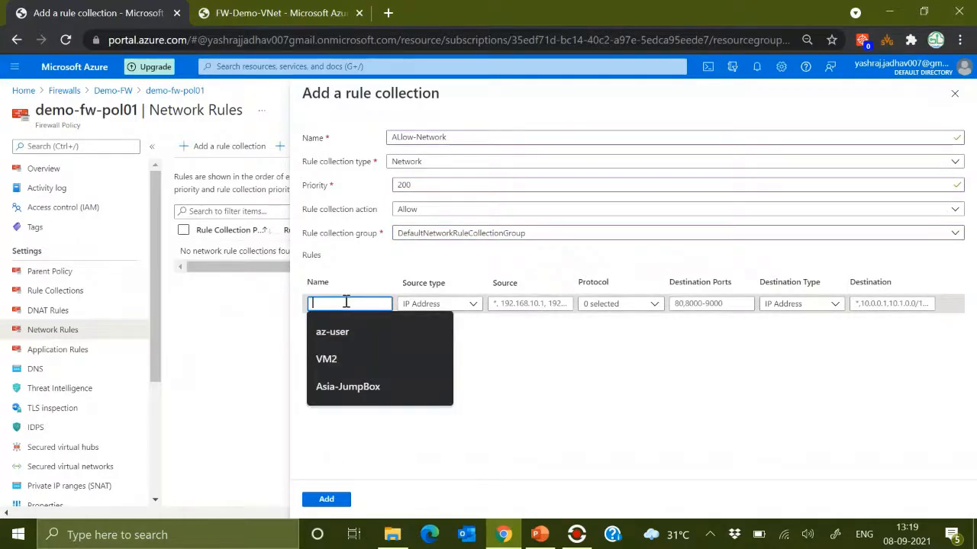
pyautogui.write('allow-DNS')
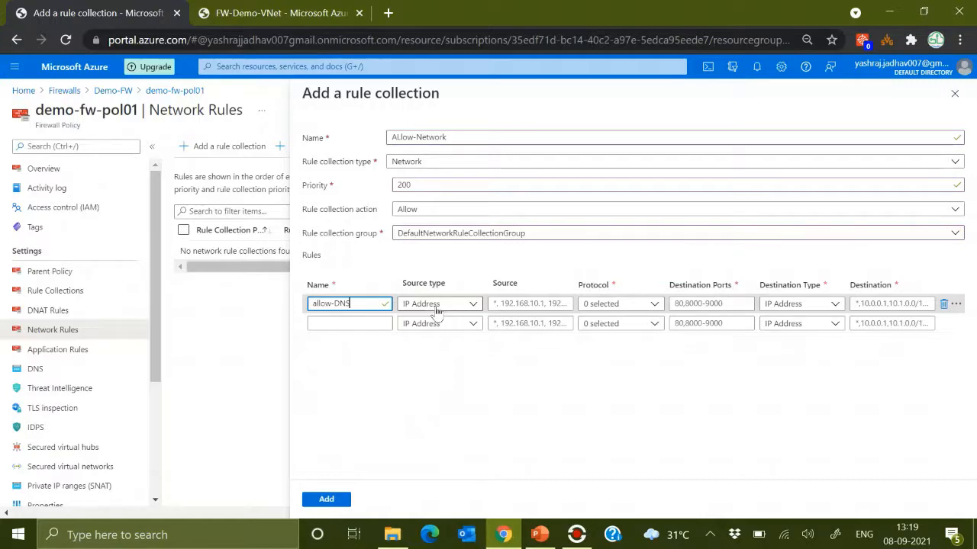
pyautogui.click(504, 304)
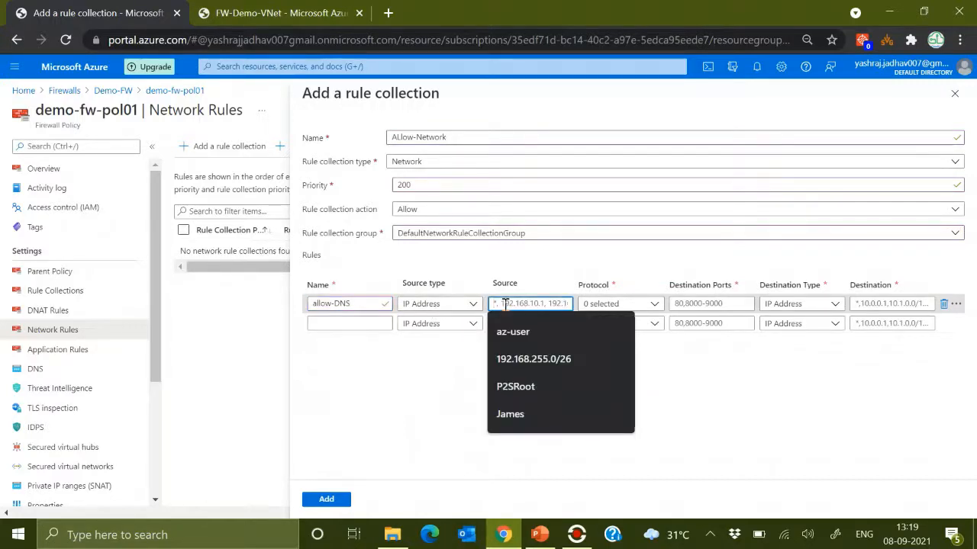
pyautogui.write('10')
pyautogui.write('.0')
pyautogui.write('2.2')
pyautogui.write('.0')
pyautogui.write('/24')
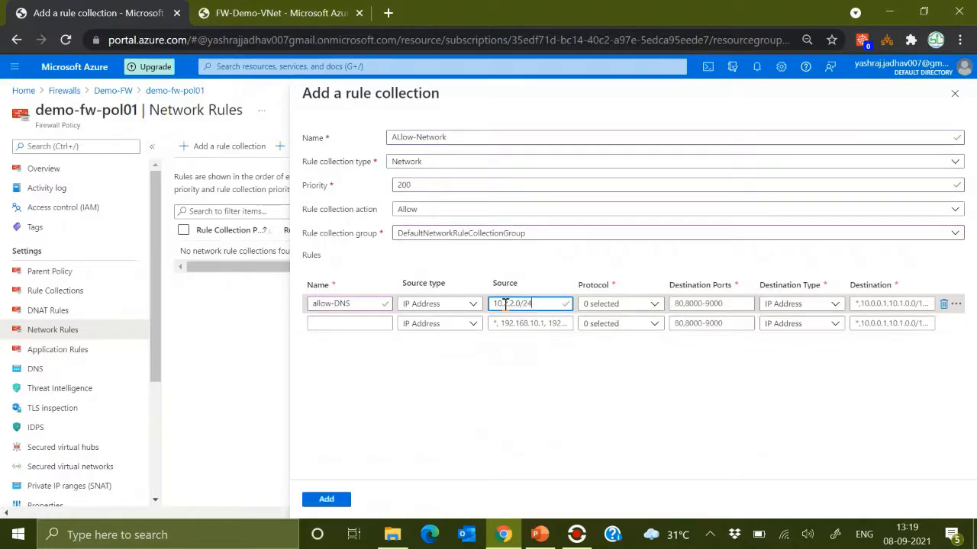
# - Set the allow-DNS rule's protocol to UDP and its destination port to 53
pyautogui.click(656, 305)
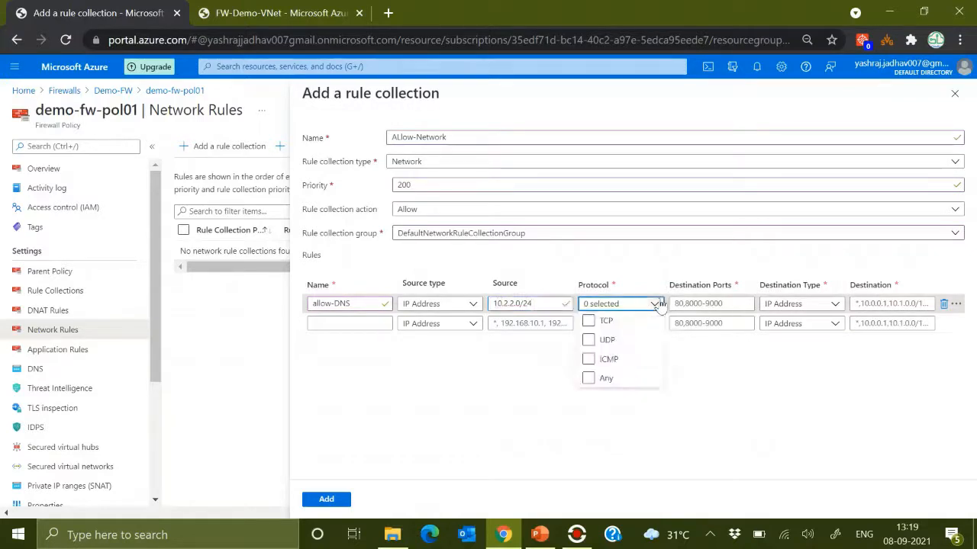
pyautogui.click(589, 340)
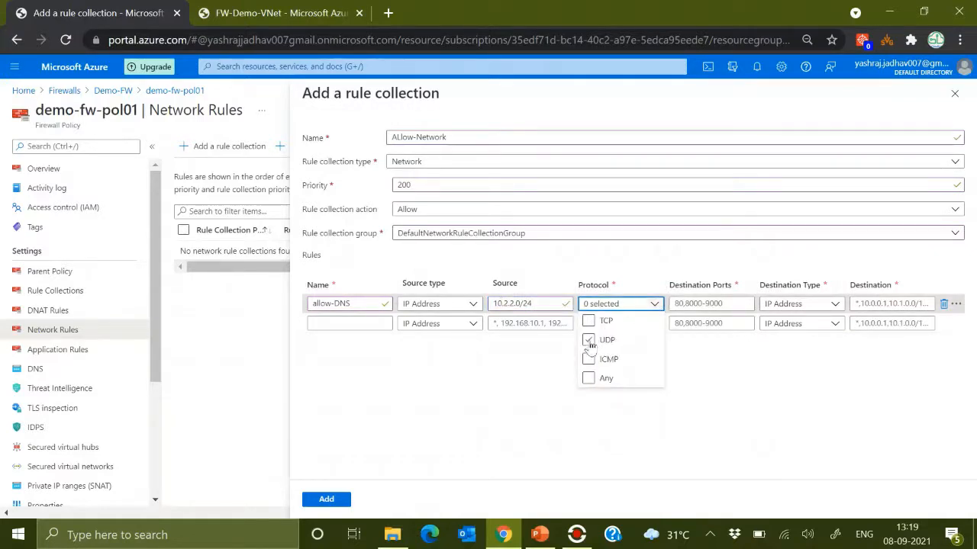
pyautogui.click(671, 353)
pyautogui.click(694, 304)
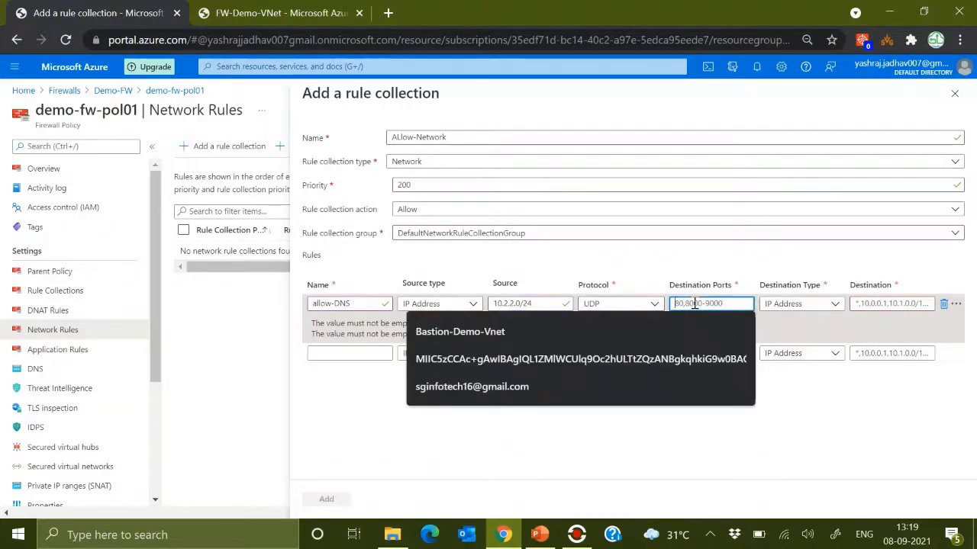
pyautogui.write('53')
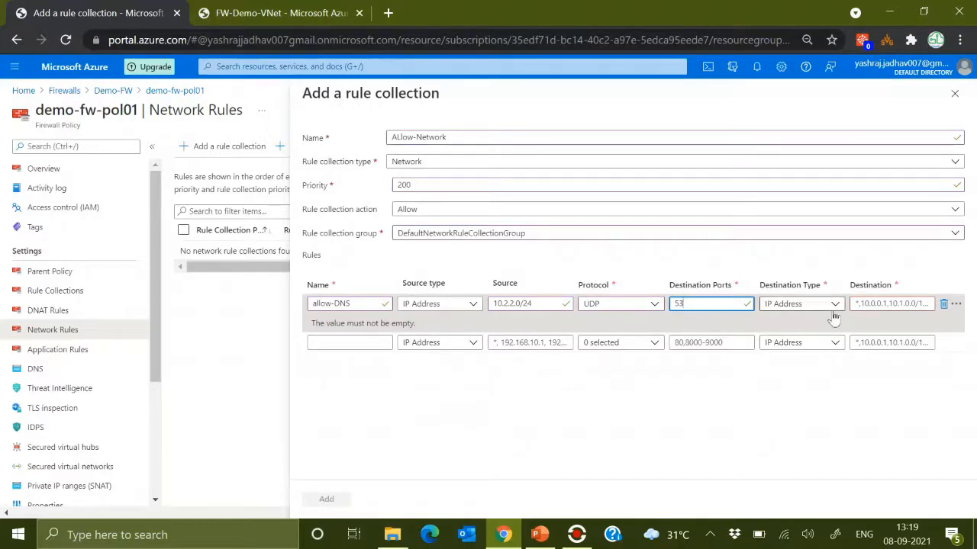
# - Set the allow-DNS rule's destination to 209.244.0.3 and add the network rule collection to the policy
pyautogui.click(858, 305)
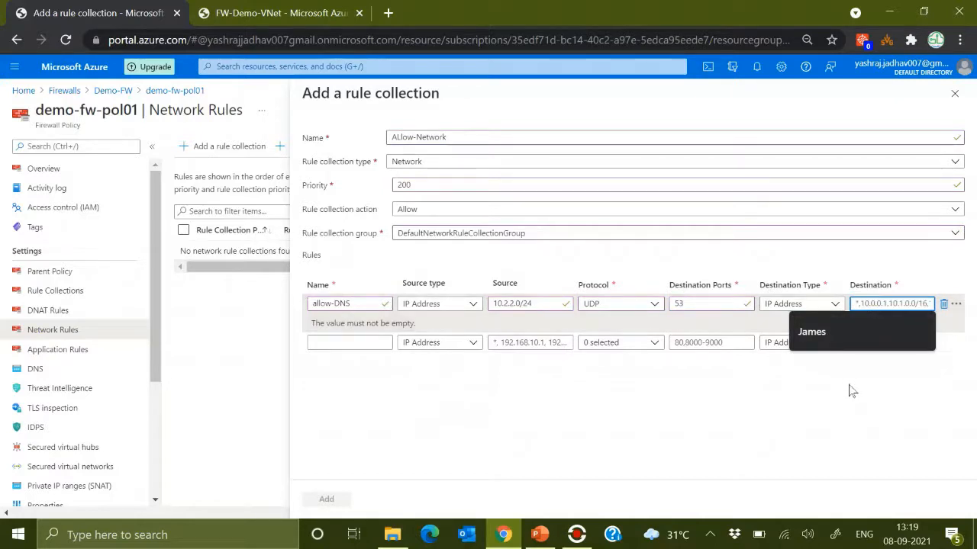
pyautogui.write('209')
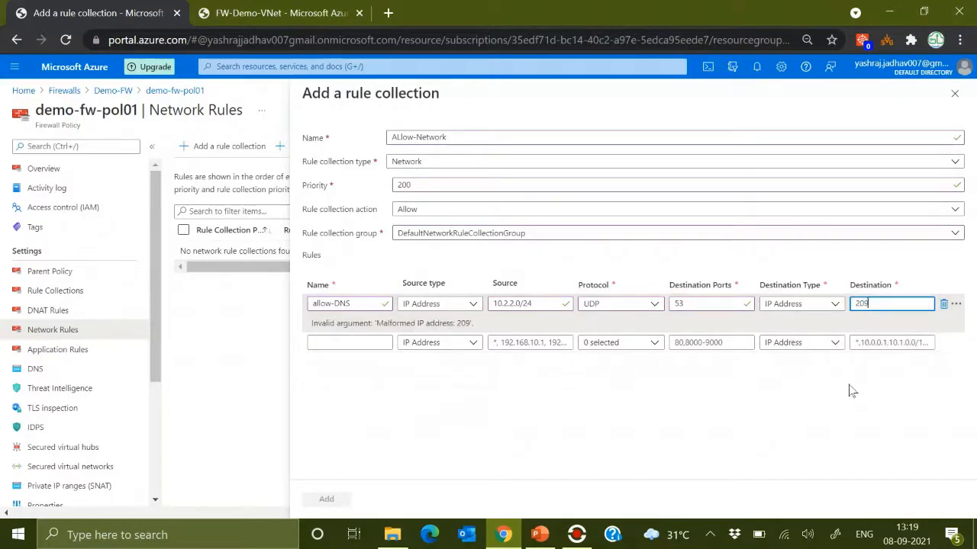
pyautogui.write('.244.0.3')
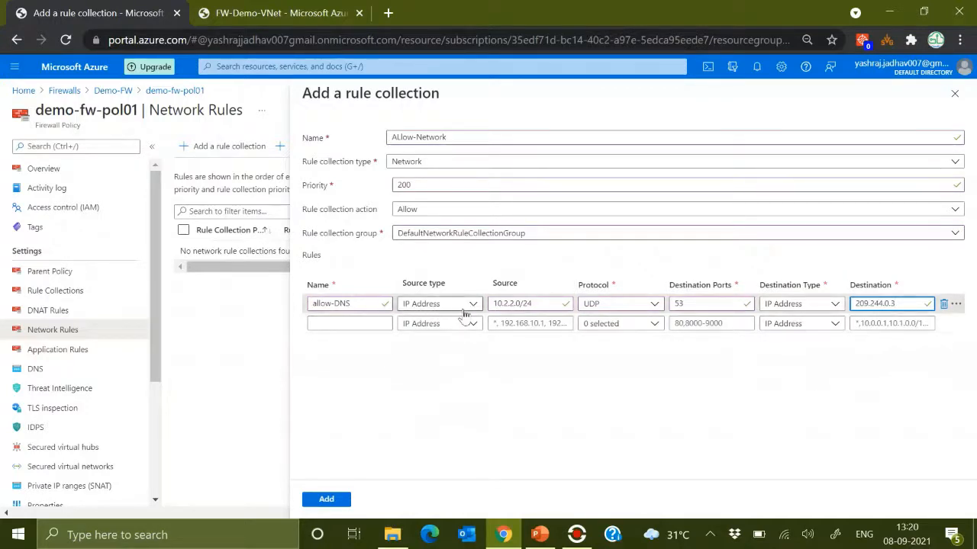
pyautogui.click(328, 500)
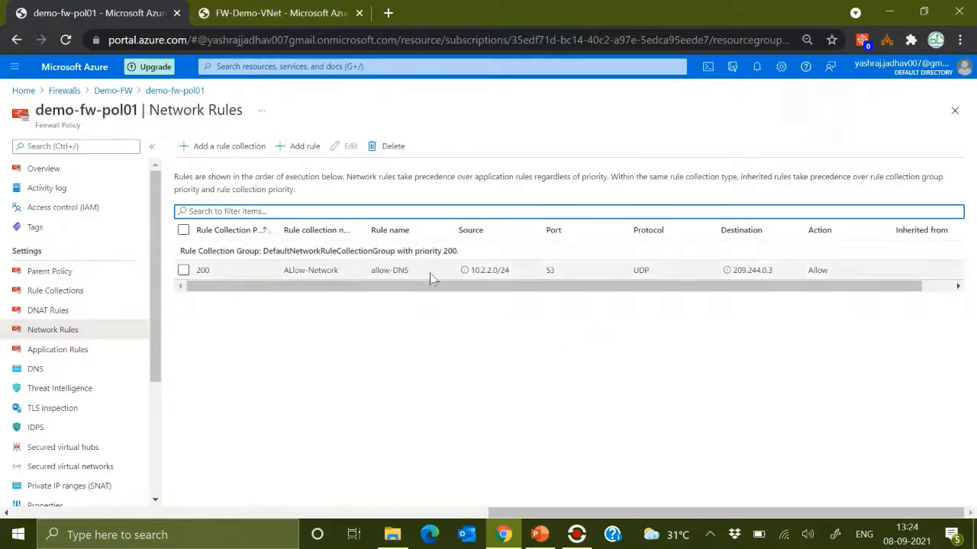
# - Start a DNAT rule collection in demo-fw-pol01 named Allow-RDP with priority 200 in DefaultDnatRuleCollectionGroup
pyautogui.click(38, 311)
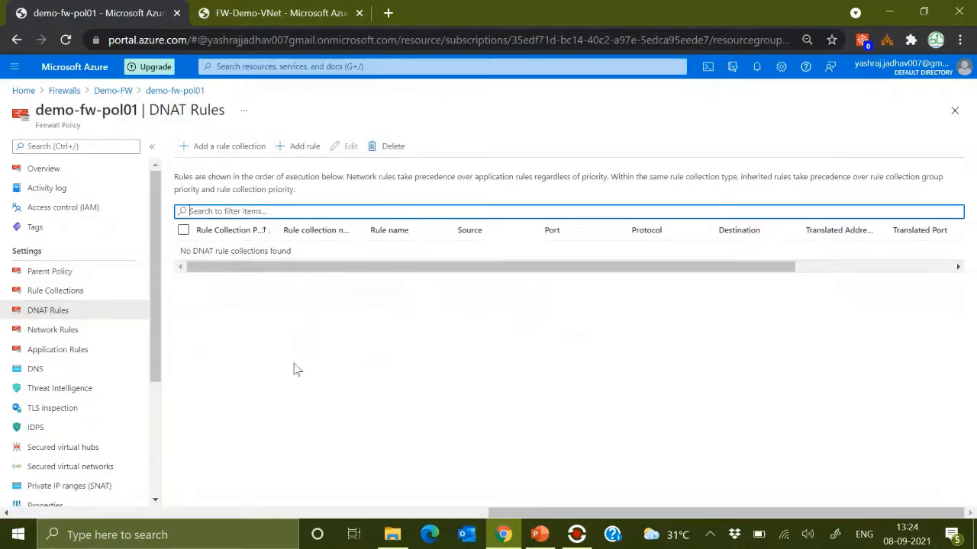
pyautogui.click(246, 157)
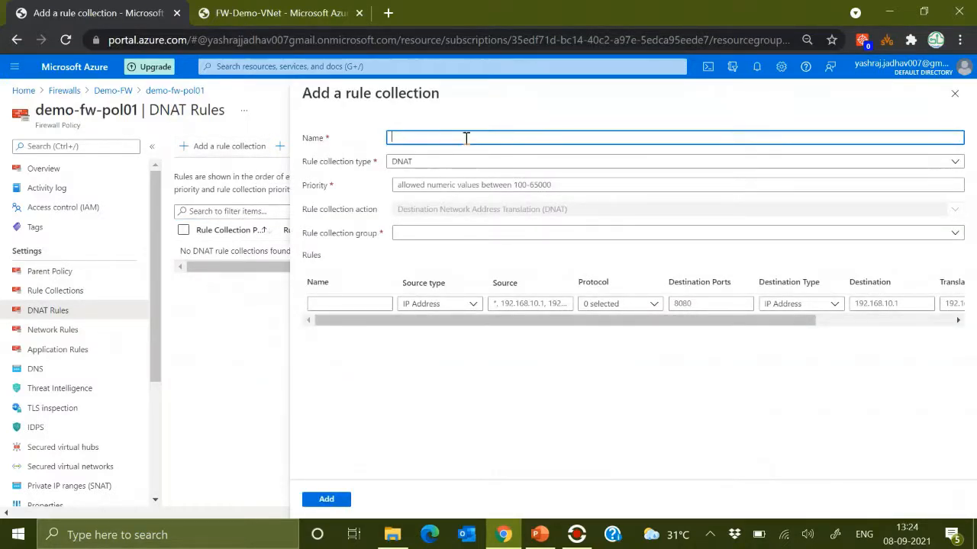
pyautogui.write('Allow-RDP')
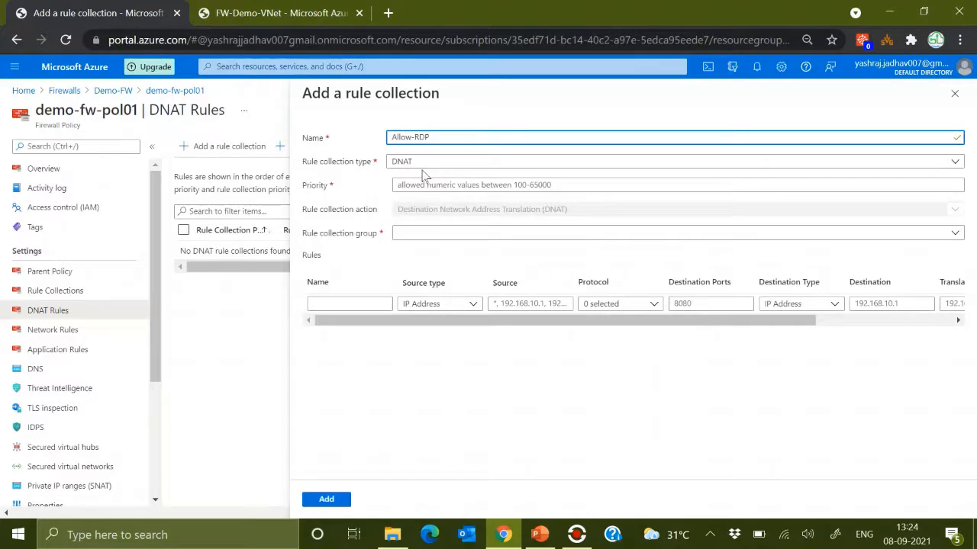
pyautogui.click(397, 187)
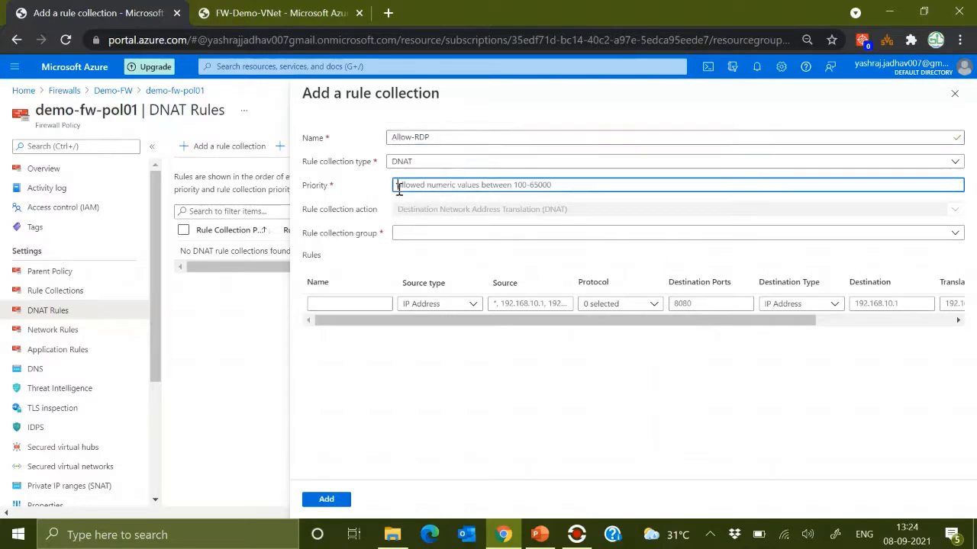
pyautogui.write('100')
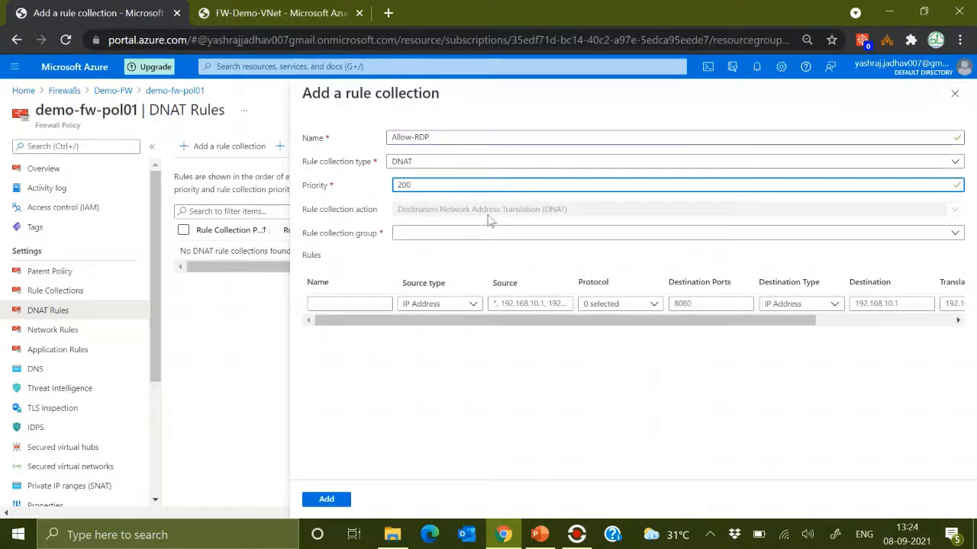
pyautogui.click(492, 235)
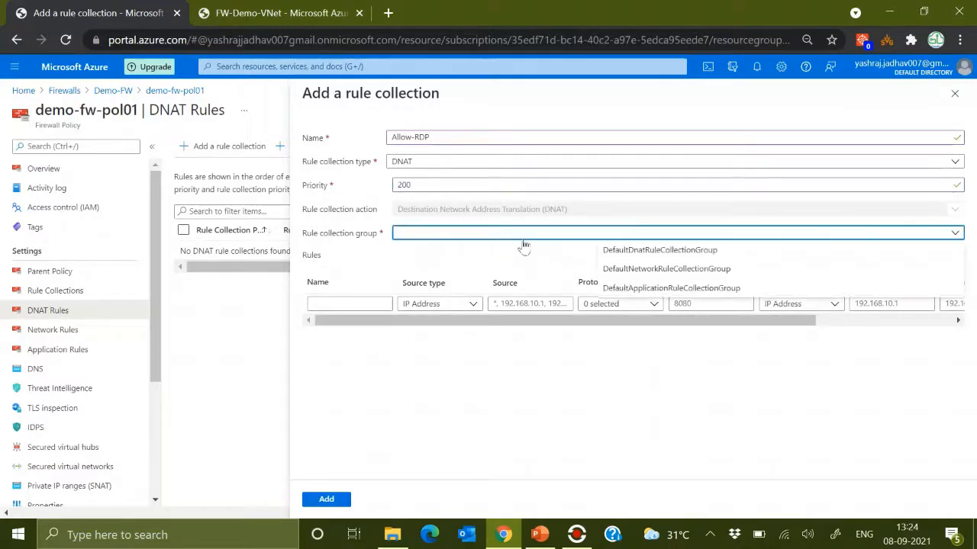
pyautogui.click(637, 253)
# - Add a rule named rdp-rule01 to the Allow-RDP collection with * as its source
pyautogui.click(370, 302)
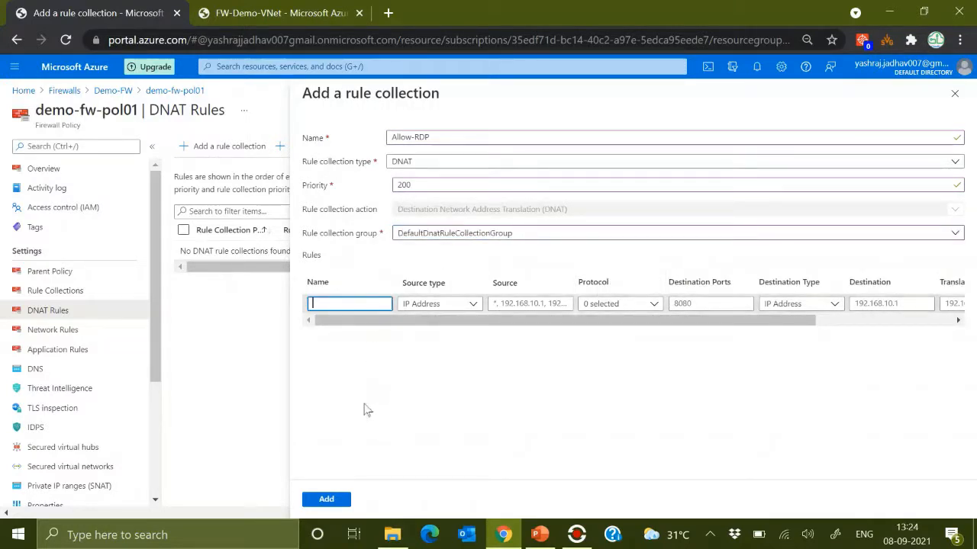
pyautogui.write('rdp-rule01')
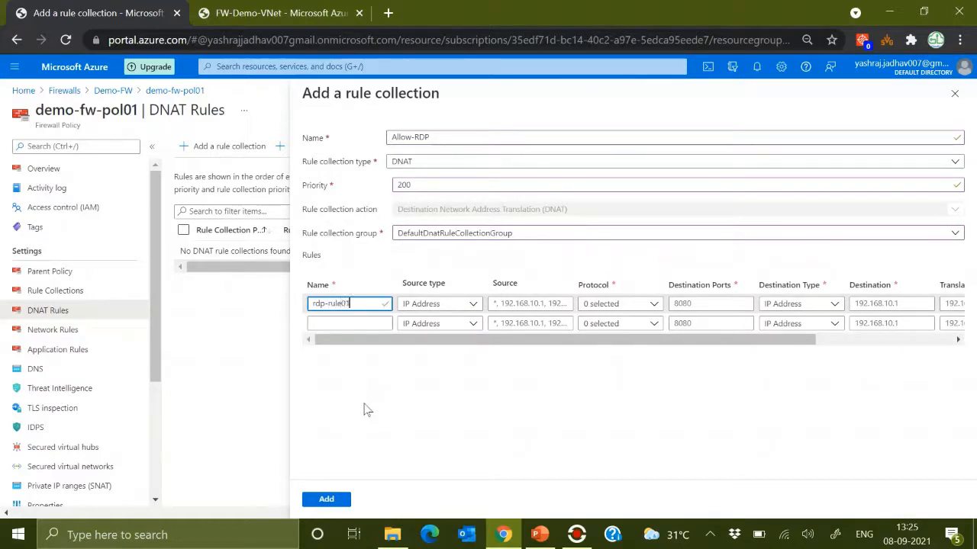
pyautogui.click(519, 303)
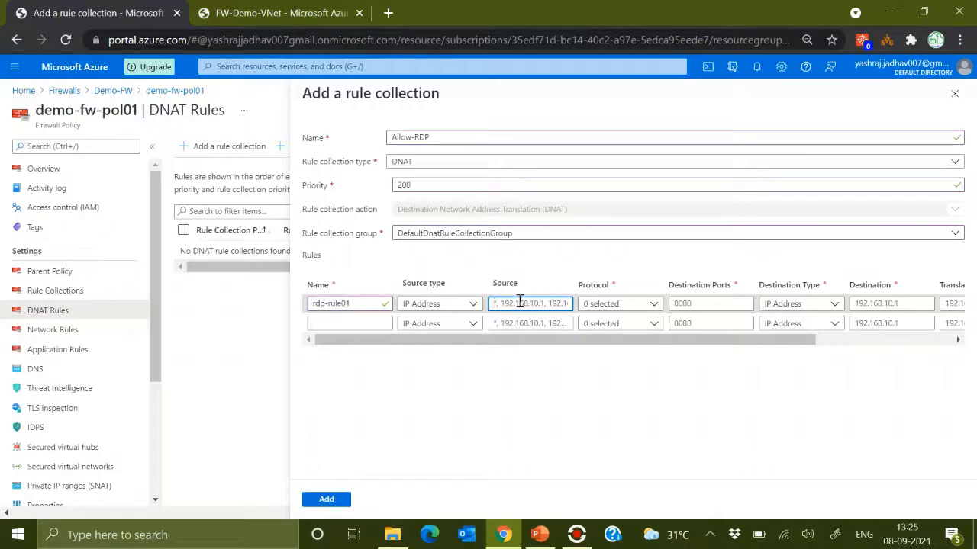
pyautogui.write('*')
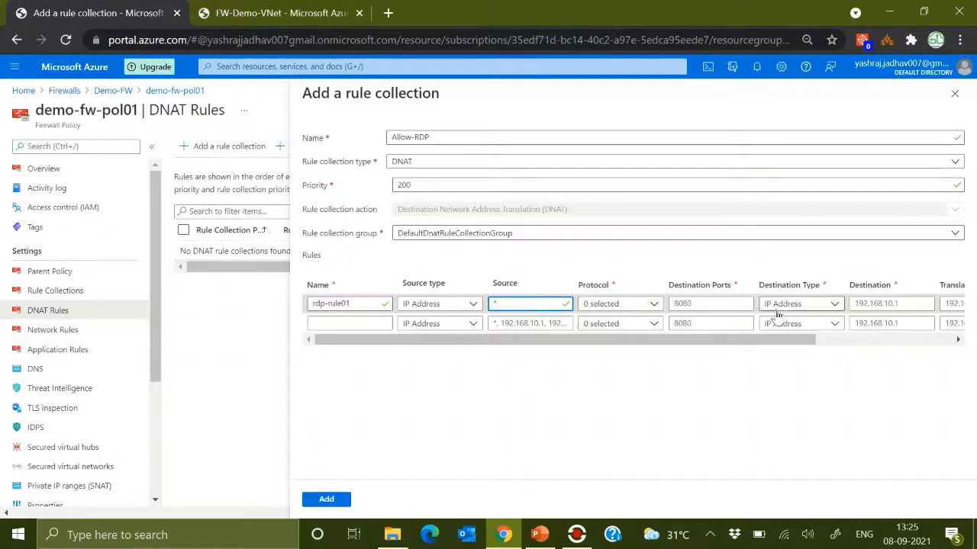
# - Set rdp-rule01's protocol to TCP and destination port to 3389, keep IP Address as the destination type, and open its destination for editing
pyautogui.click(657, 307)
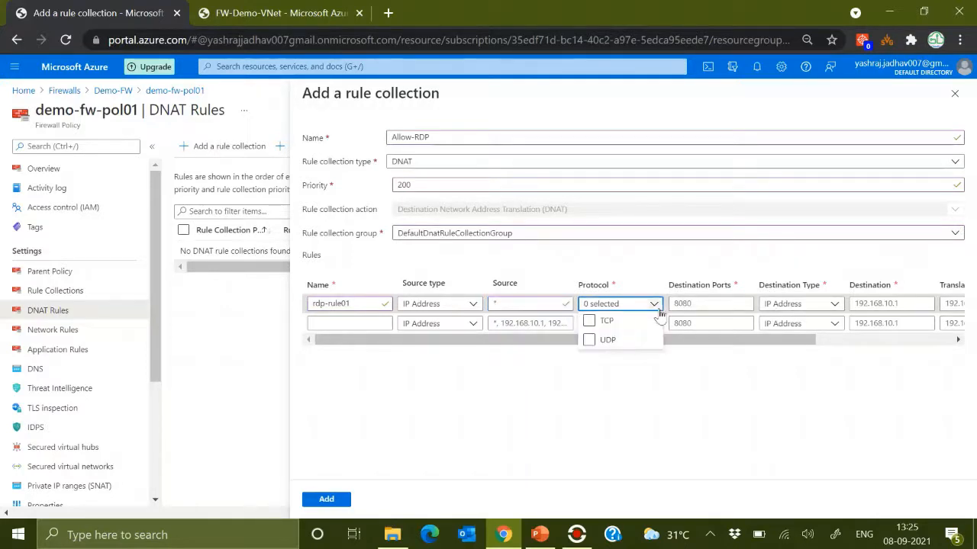
pyautogui.click(591, 321)
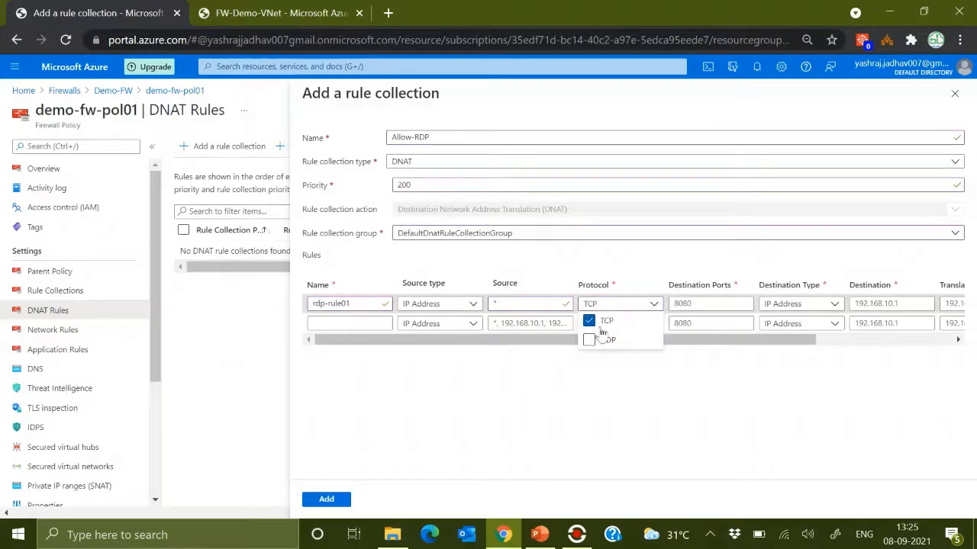
pyautogui.click(648, 405)
pyautogui.click(700, 304)
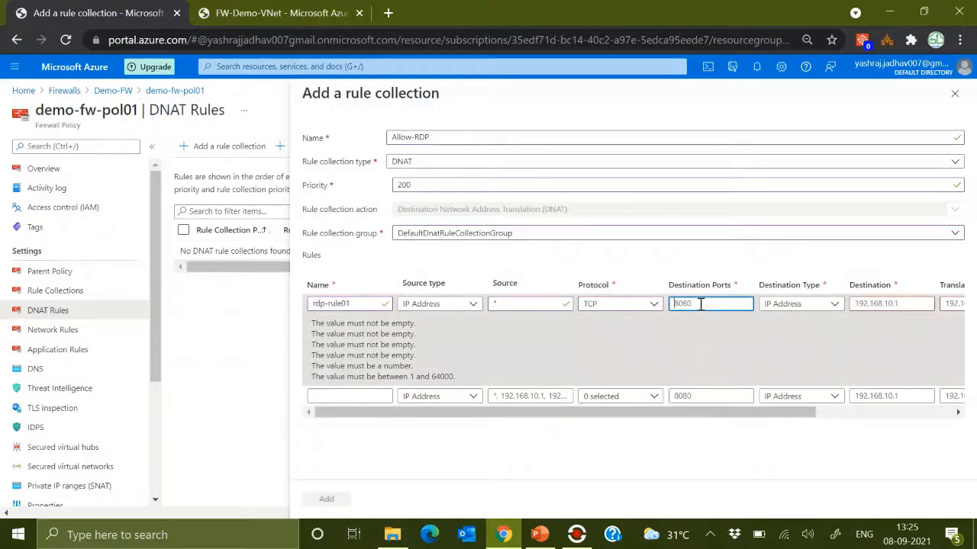
pyautogui.write('3389')
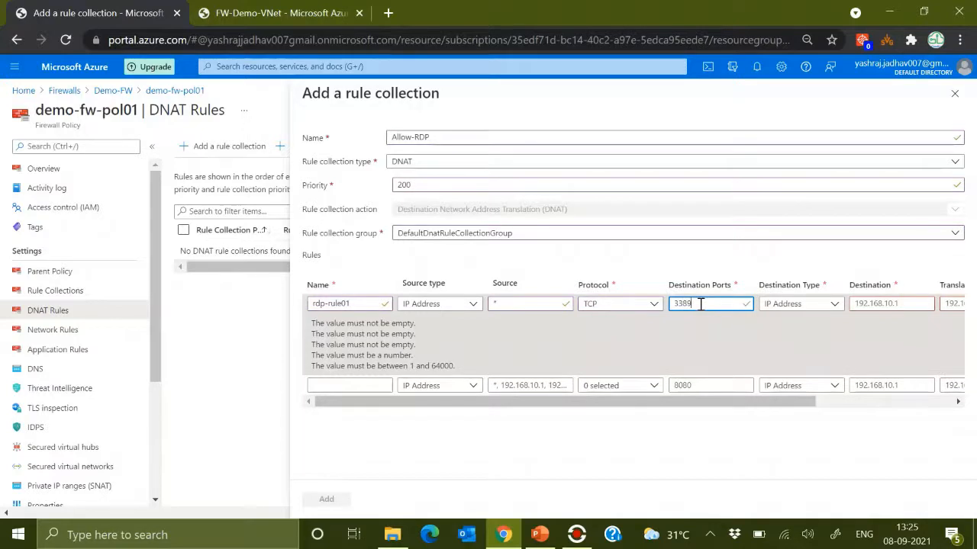
pyautogui.click(809, 315)
pyautogui.click(807, 316)
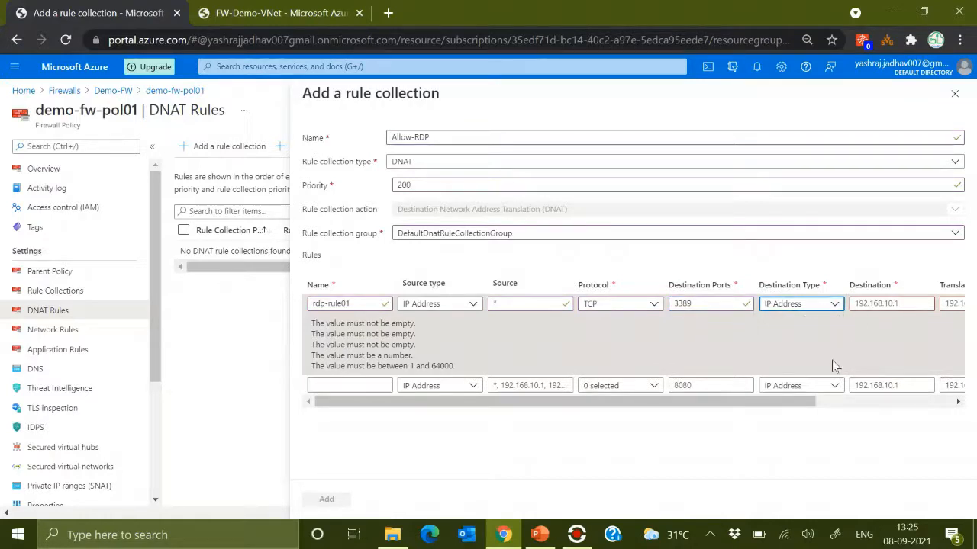
pyautogui.moveTo(798, 405); pyautogui.dragTo(918, 402)
pyautogui.click(750, 304)
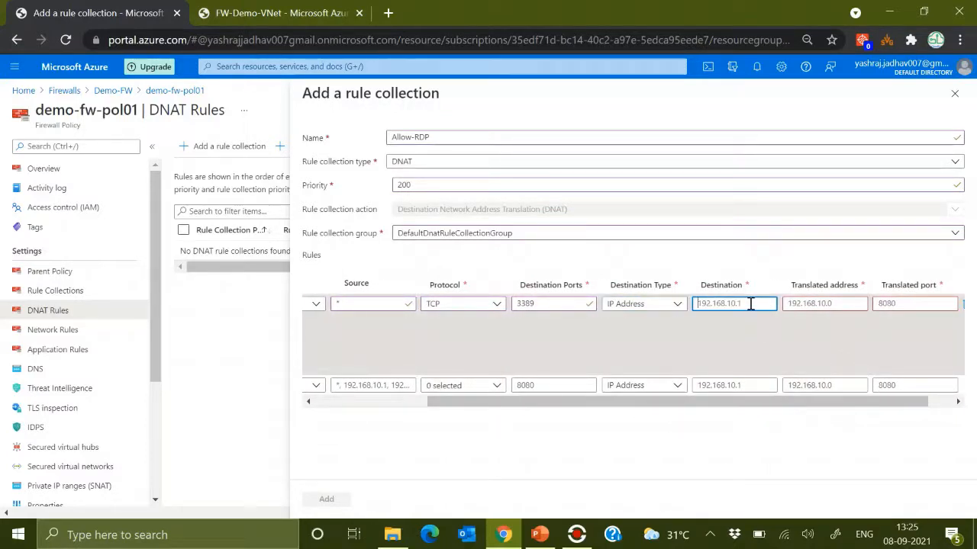
# - Look up the Demo-FW firewall's public IP address in its public IP configuration, using the second browser tab
pyautogui.click(233, 13)
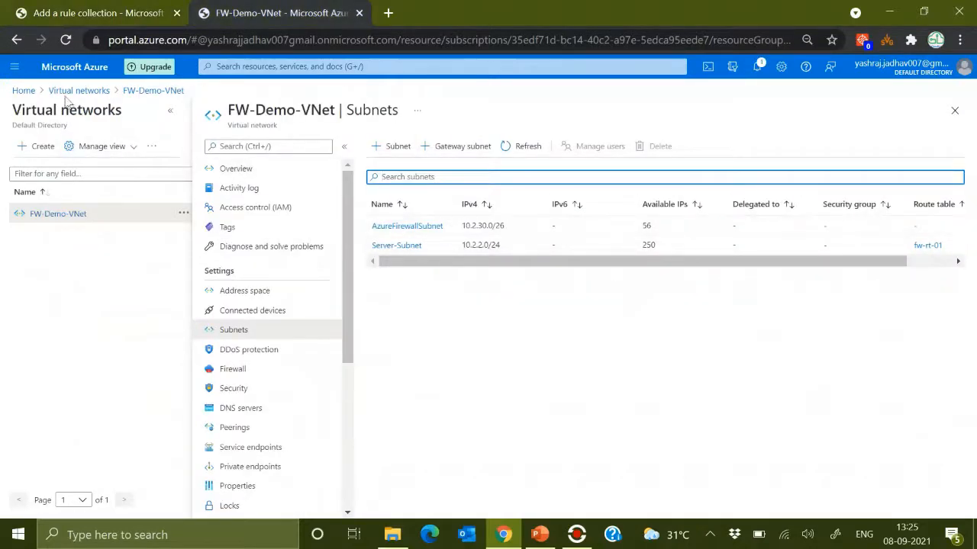
pyautogui.click(24, 90)
pyautogui.click(312, 148)
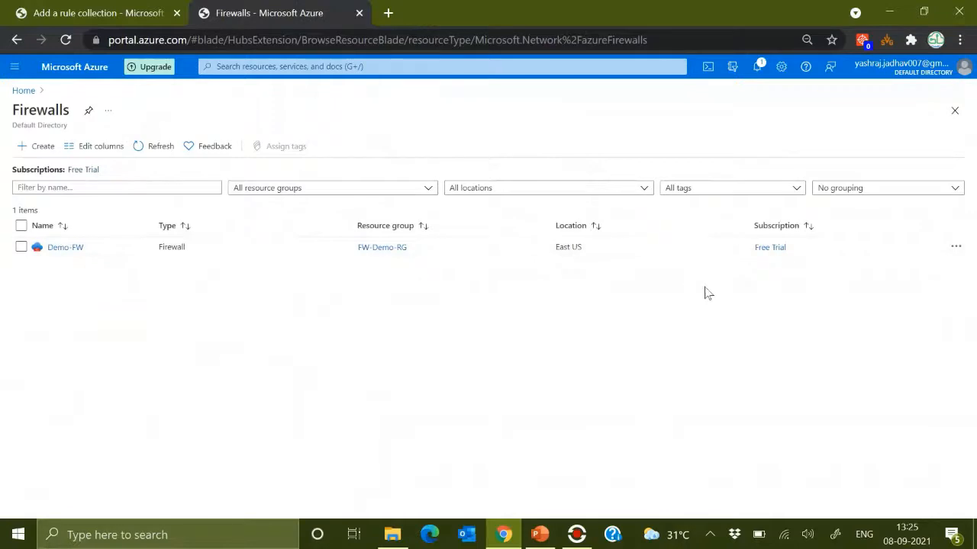
pyautogui.click(70, 248)
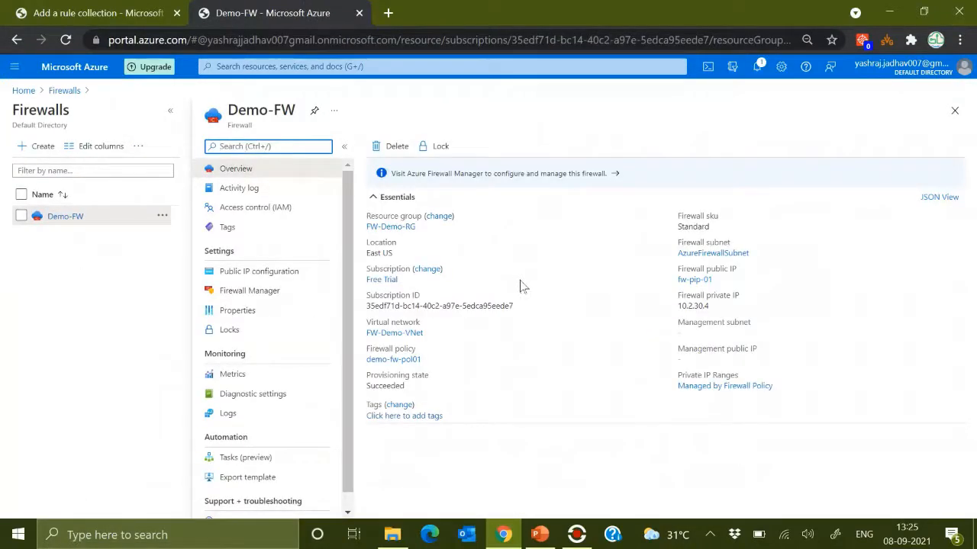
pyautogui.click(214, 279)
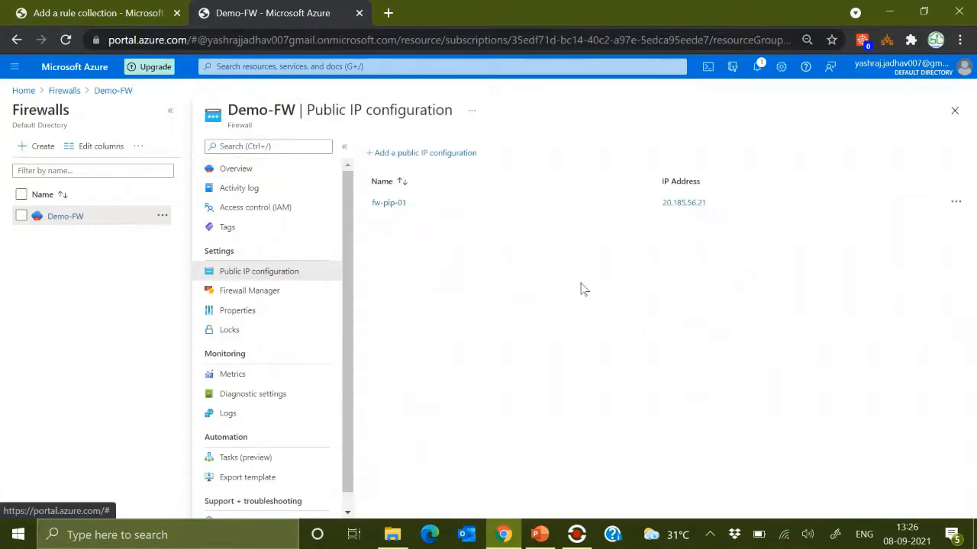
# - Copy the firewall's public IP address 20.185.56.21 from its public IP configuration into rdp-rule01's destination in the Allow-RDP collection
pyautogui.moveTo(706, 202); pyautogui.dragTo(658, 207)
pyautogui.hotkey('ctrl', 'c')
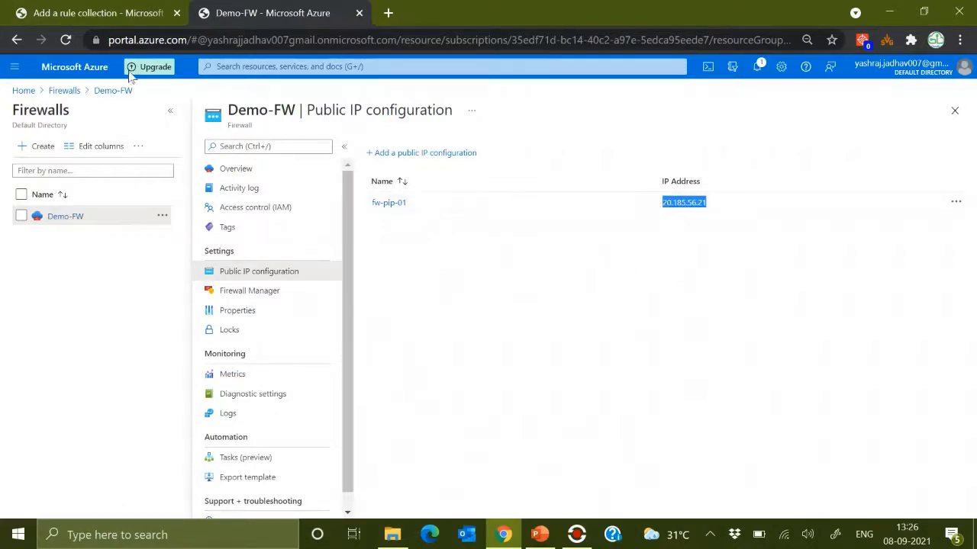
pyautogui.click(93, 16)
pyautogui.click(815, 303)
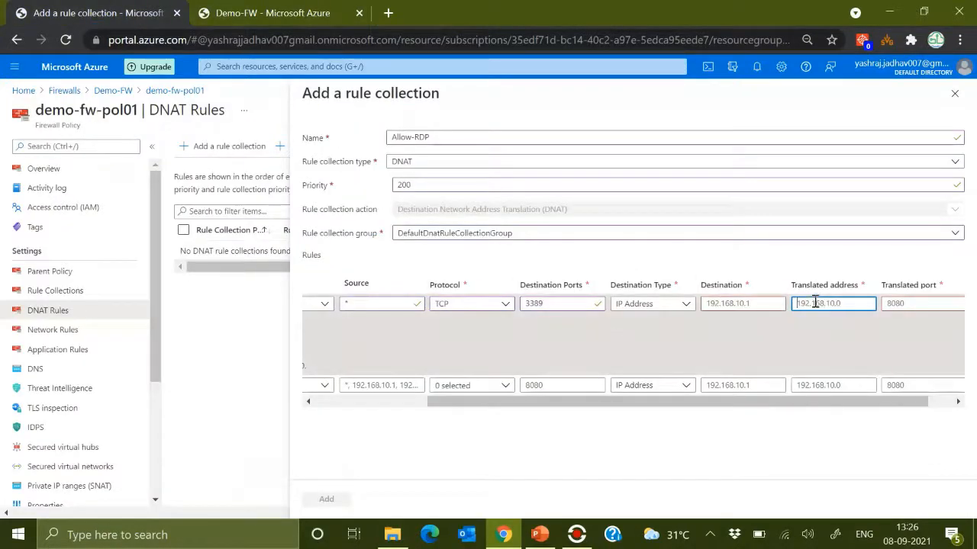
pyautogui.click(758, 304)
pyautogui.hotkey('ctrl', 'a')
pyautogui.hotkey('ctrl', 'v')
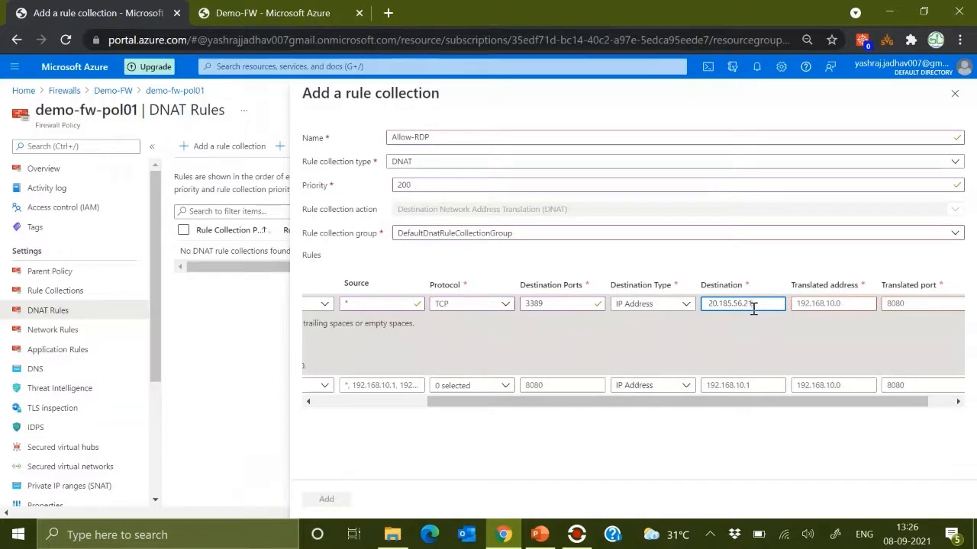
# - Set rdp-rule01's translated address to 10.2.2.4
pyautogui.click(796, 303)
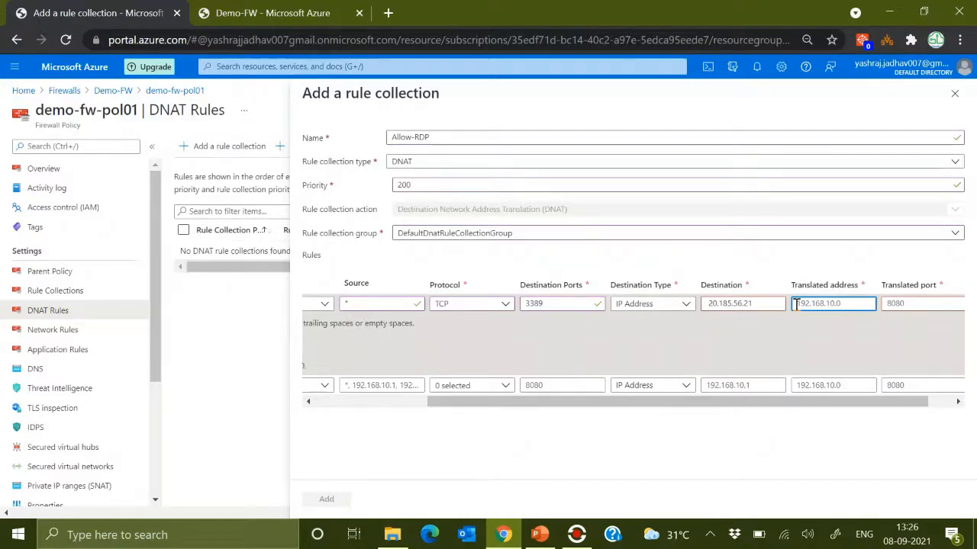
pyautogui.hotkey('ctrl', 'a')
pyautogui.press('BackSpace')
pyautogui.write('10.2.2')
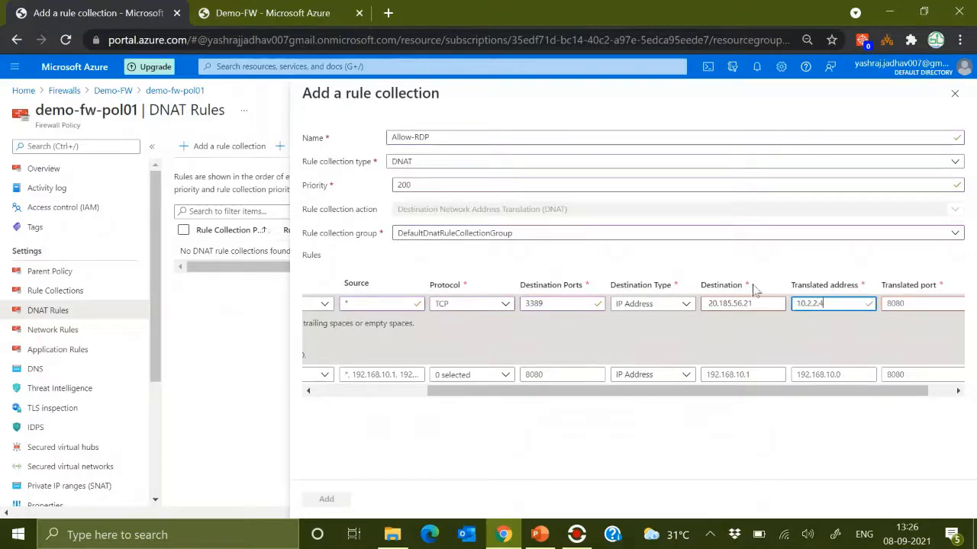
# - Check firewall-demo-vm's private IP address in the virtual machines list using the second browser tab, and return to the rule collection form
pyautogui.click(265, 16)
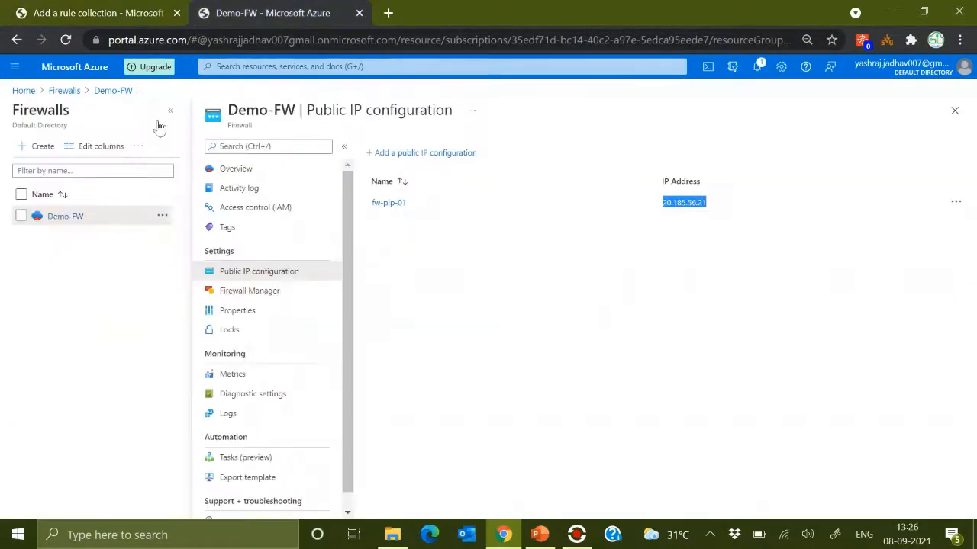
pyautogui.click(23, 90)
pyautogui.click(382, 151)
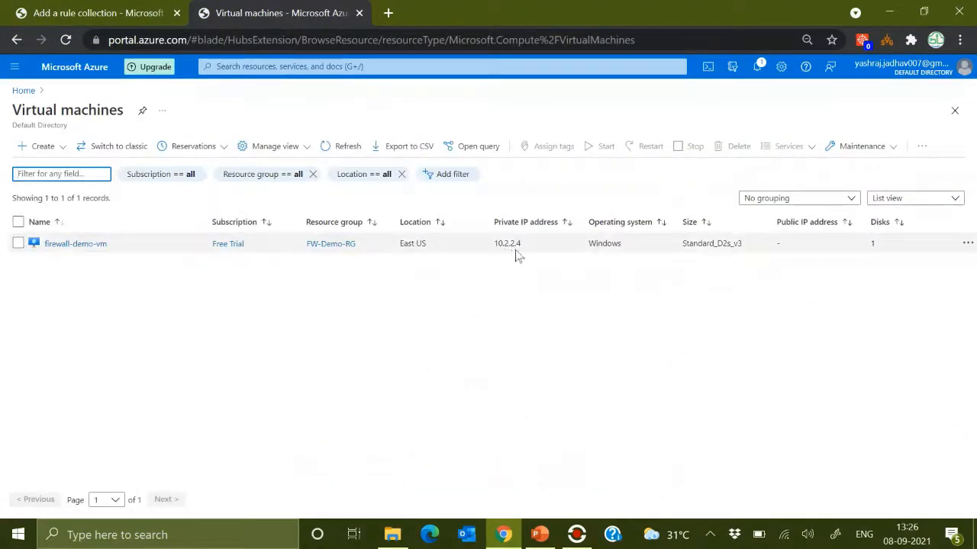
pyautogui.click(126, 19)
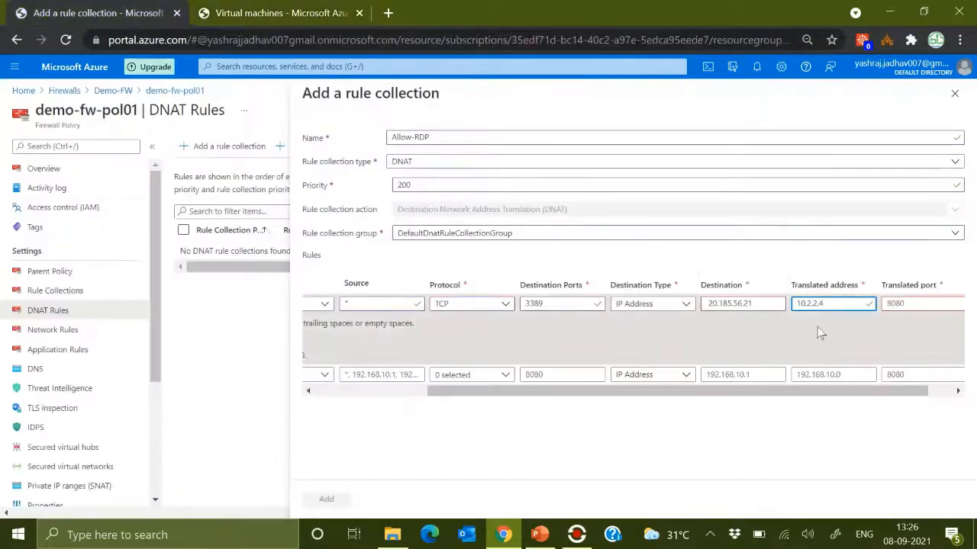
# - Set rdp-rule01's translated port to 3389
pyautogui.click(902, 305)
pyautogui.write('8080')
pyautogui.write('3389')
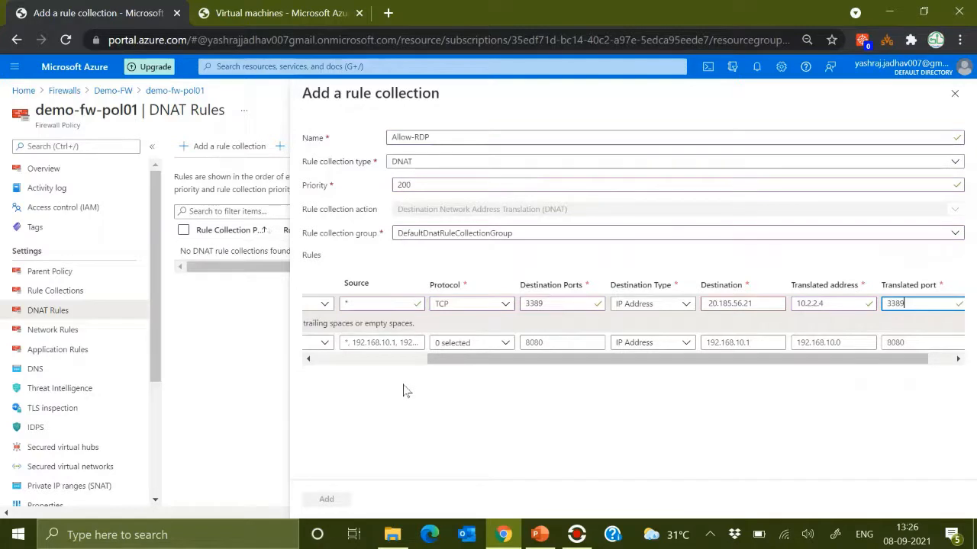
pyautogui.press('Tab')
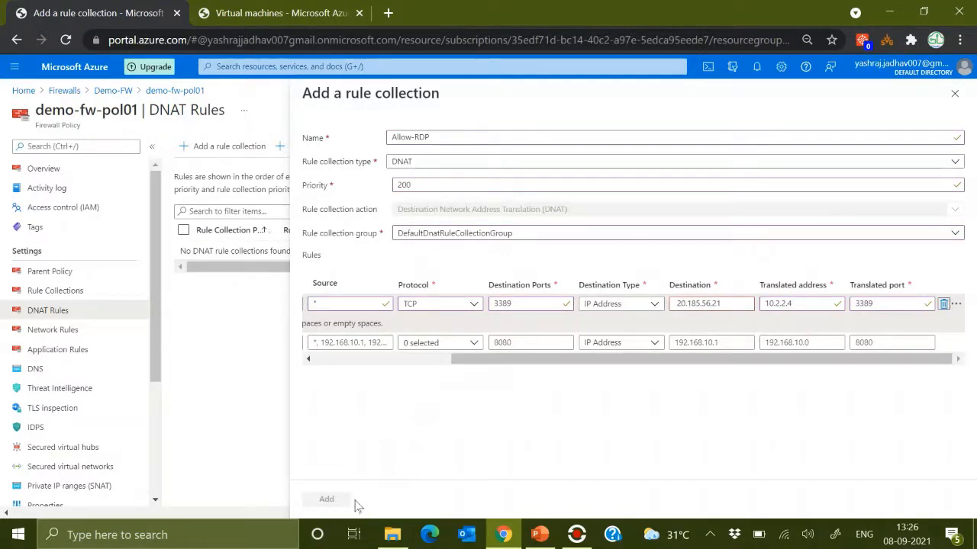
# - Remove the leading space from rdp-rule01's destination address and add the Allow-RDP rule collection to the policy
pyautogui.moveTo(468, 360); pyautogui.dragTo(330, 361)
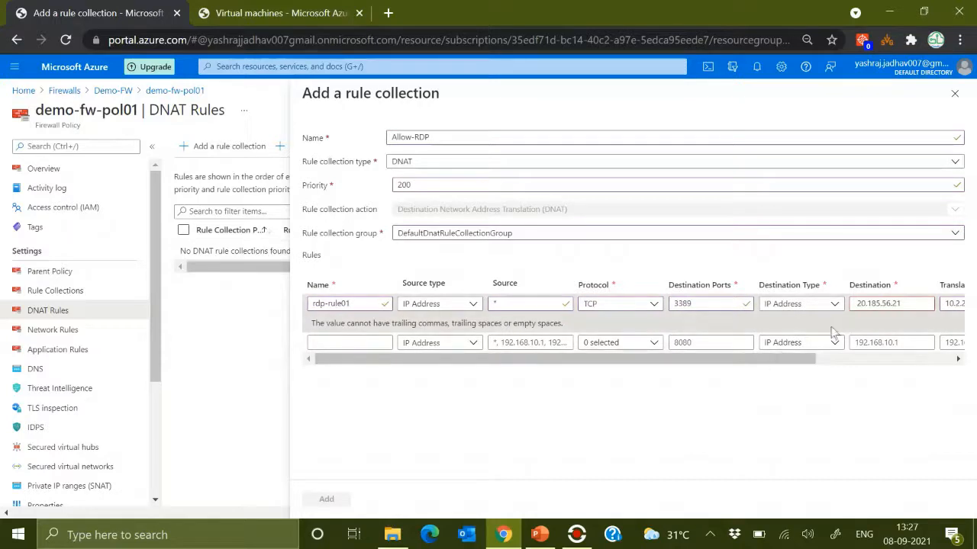
pyautogui.click(853, 303)
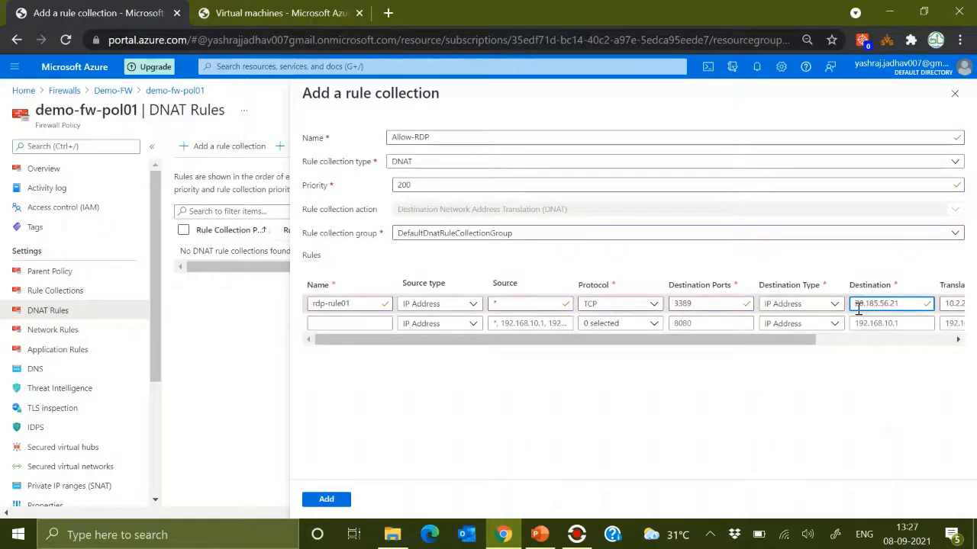
pyautogui.moveTo(815, 342); pyautogui.dragTo(953, 343)
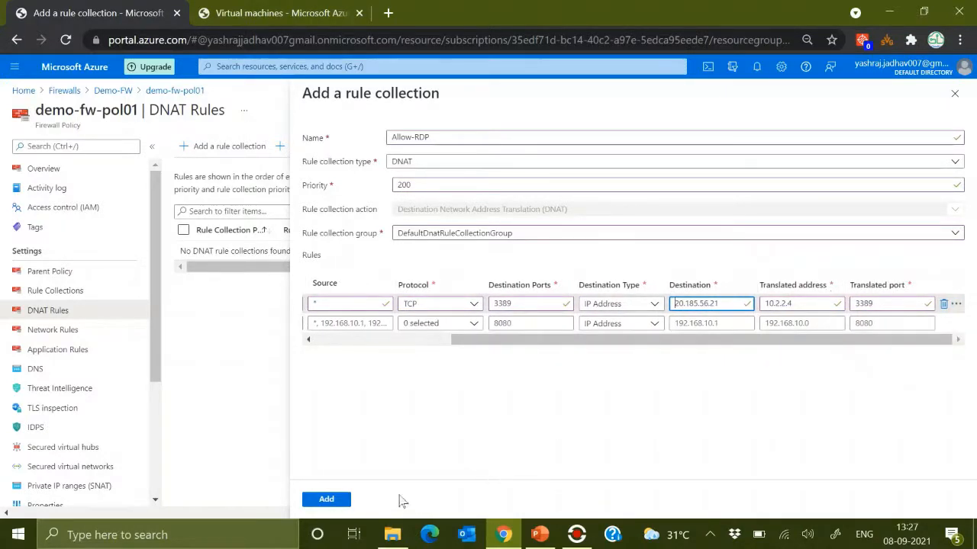
pyautogui.click(334, 499)
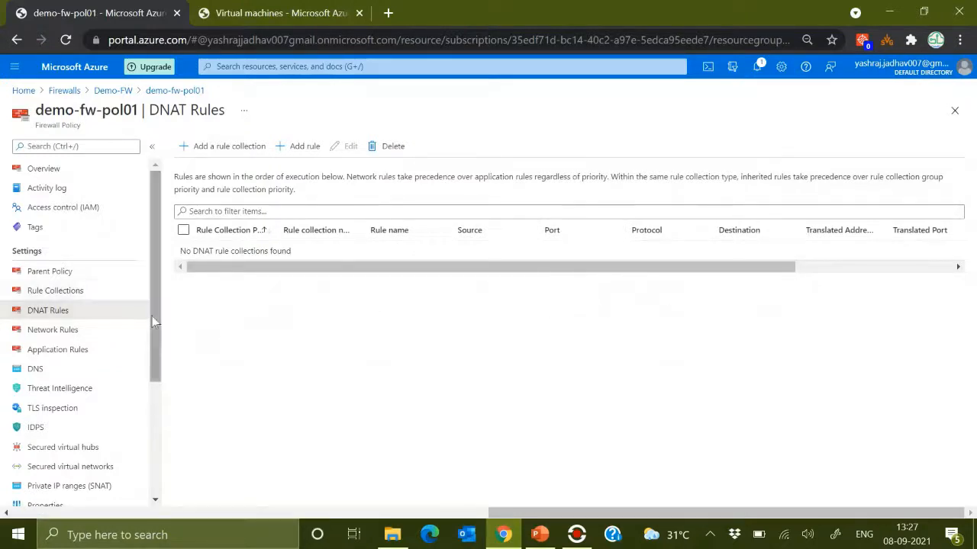
# - Examine demo-fw-pol01's parent policy setting and the available threat intelligence modes, leaving both settings as they are
pyautogui.click(61, 271)
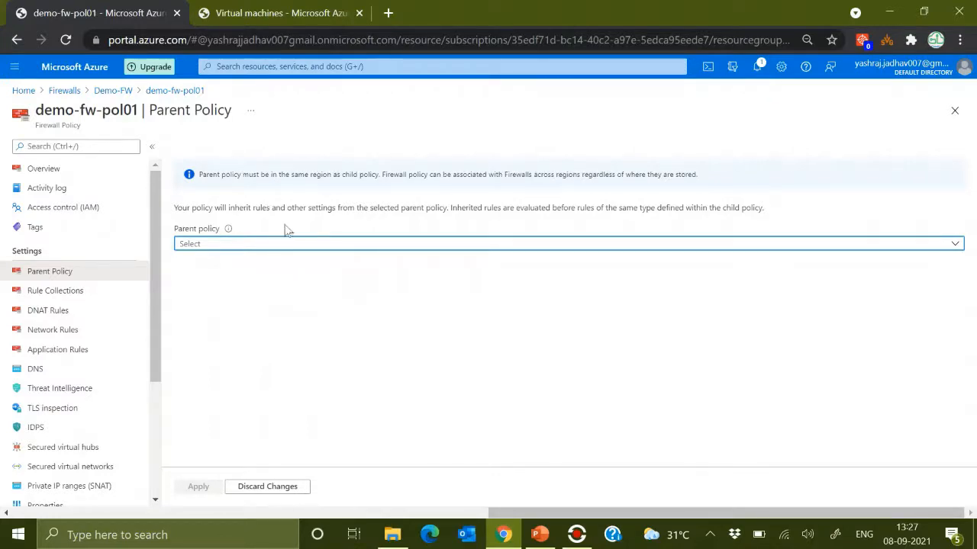
pyautogui.click(350, 248)
pyautogui.click(356, 305)
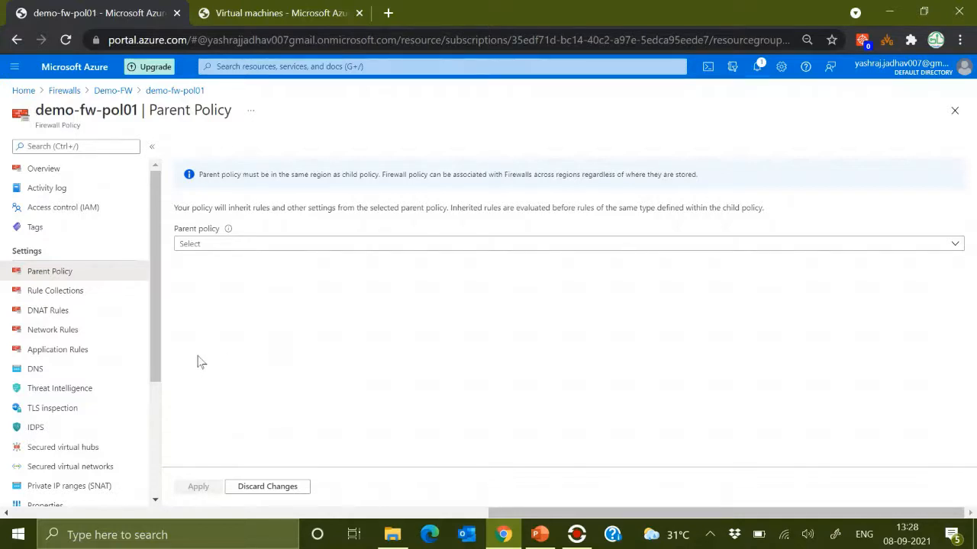
pyautogui.click(48, 390)
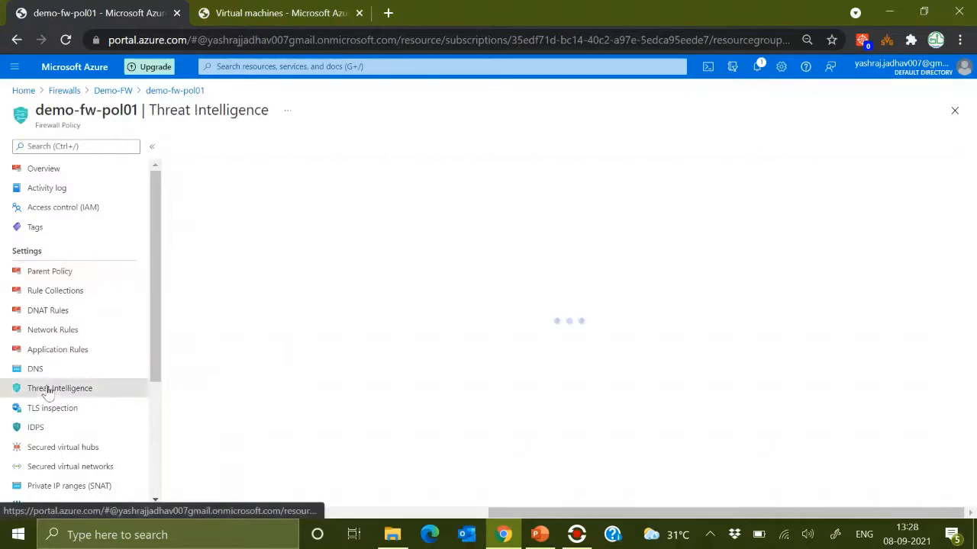
pyautogui.moveTo(159, 371); pyautogui.dragTo(156, 375)
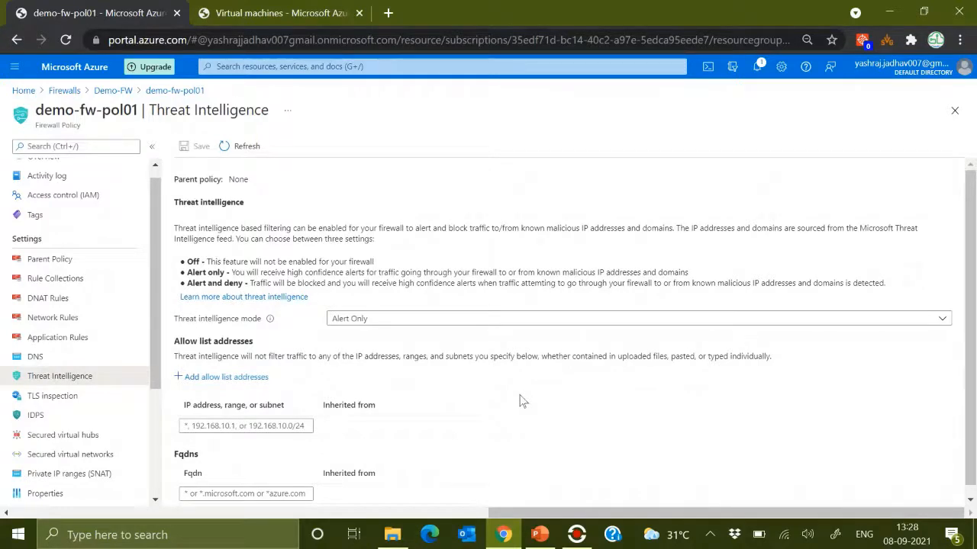
pyautogui.click(363, 319)
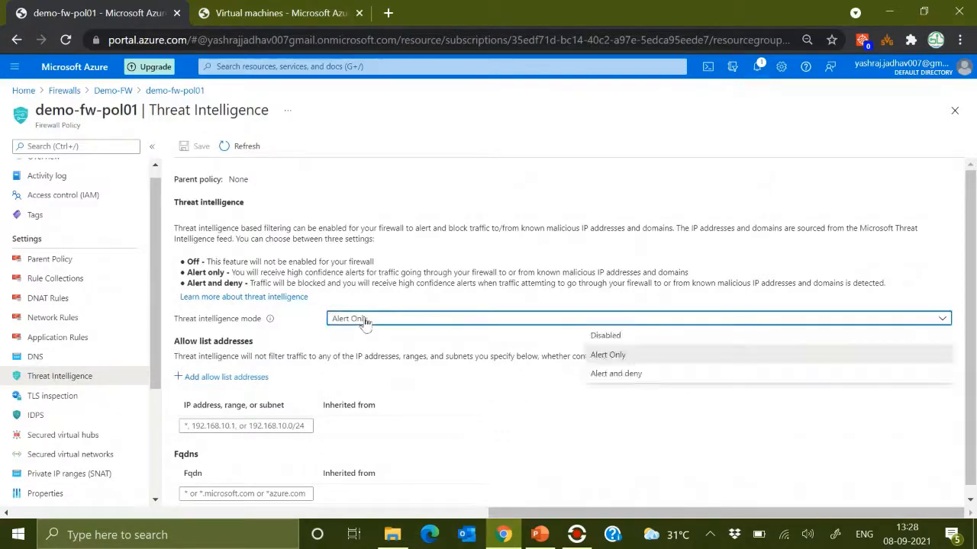
pyautogui.click(587, 458)
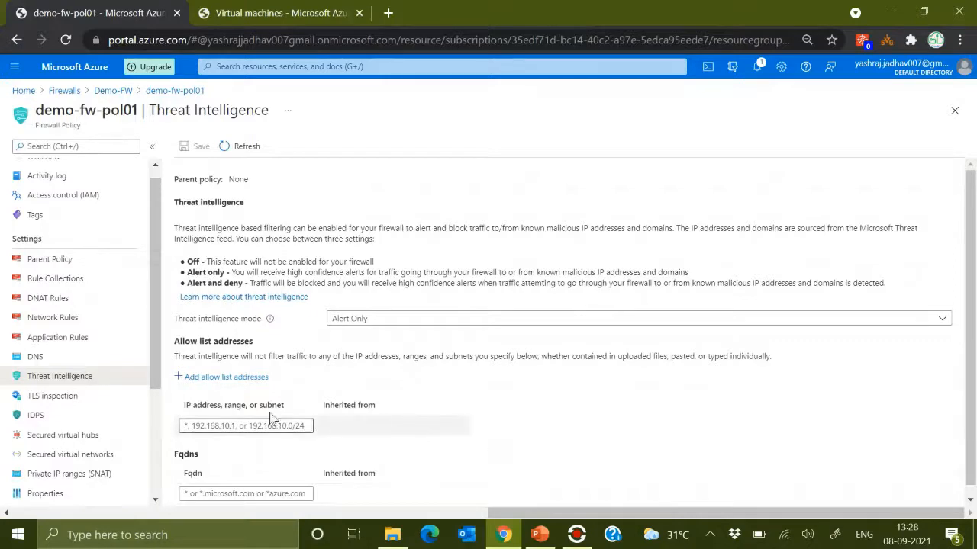
# - Review demo-fw-pol01's TLS inspection and IDPS settings and its secured virtual networks
pyautogui.moveTo(158, 391); pyautogui.dragTo(153, 413)
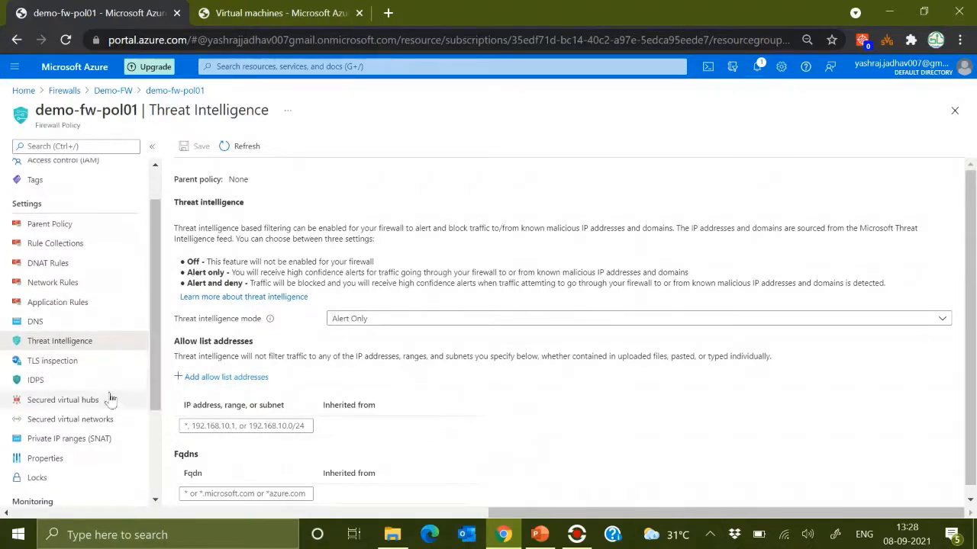
pyautogui.click(73, 371)
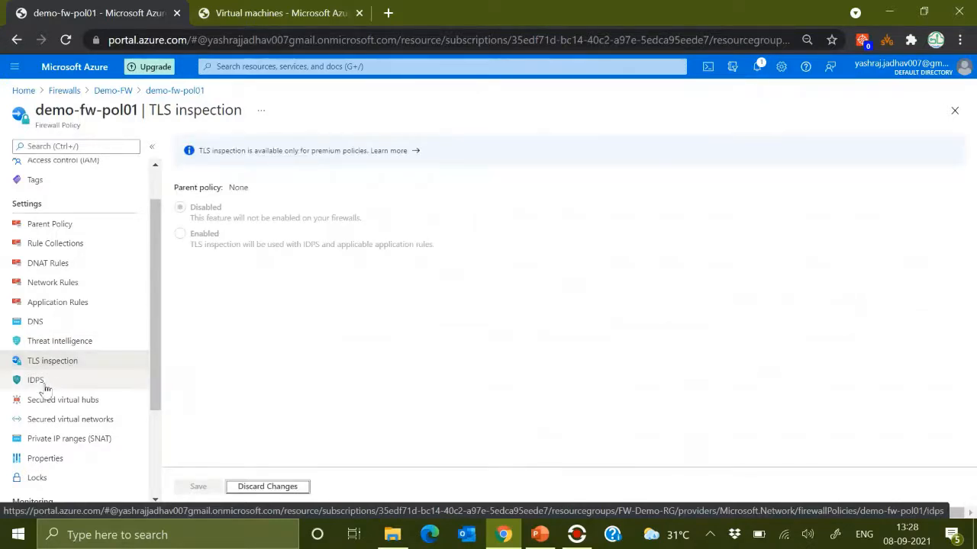
pyautogui.click(42, 388)
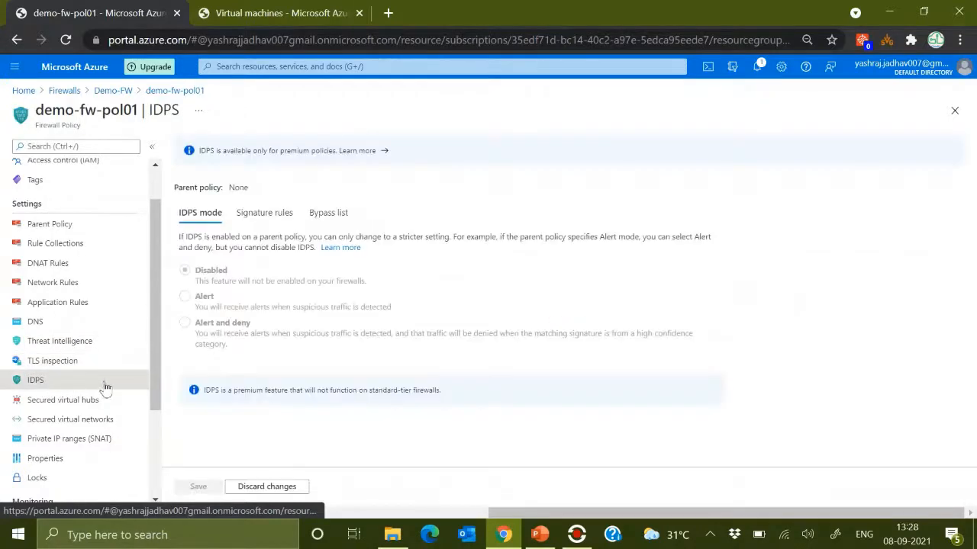
pyautogui.moveTo(154, 395); pyautogui.dragTo(150, 411)
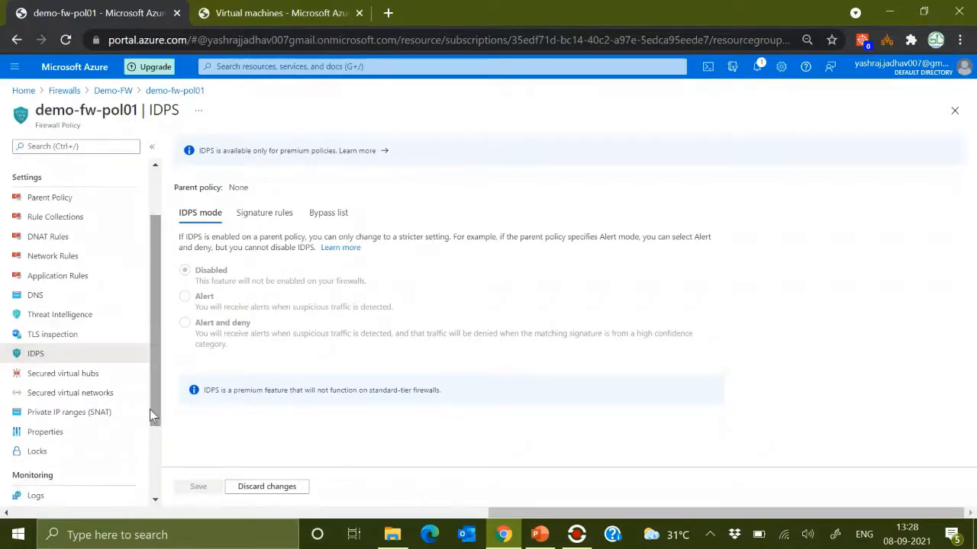
pyautogui.click(91, 398)
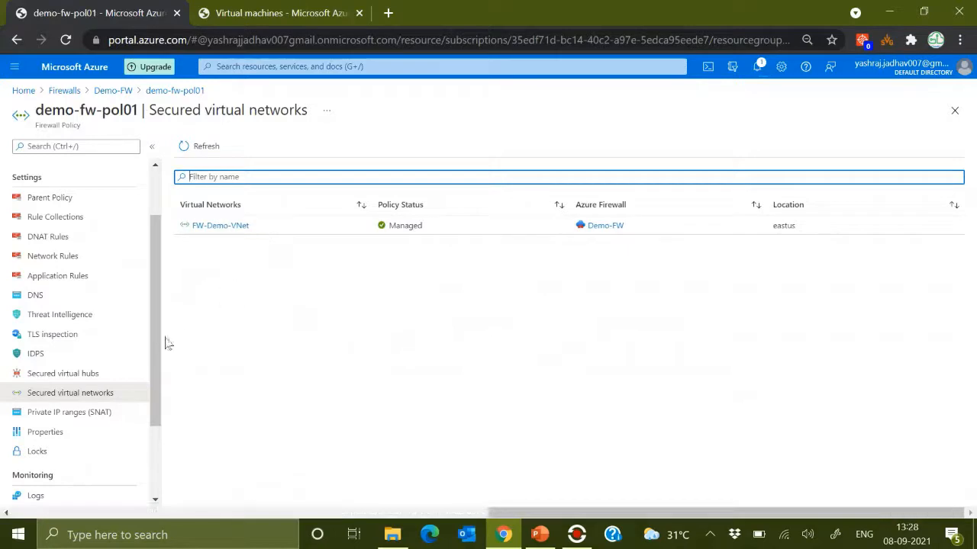
pyautogui.moveTo(155, 362); pyautogui.dragTo(159, 299)
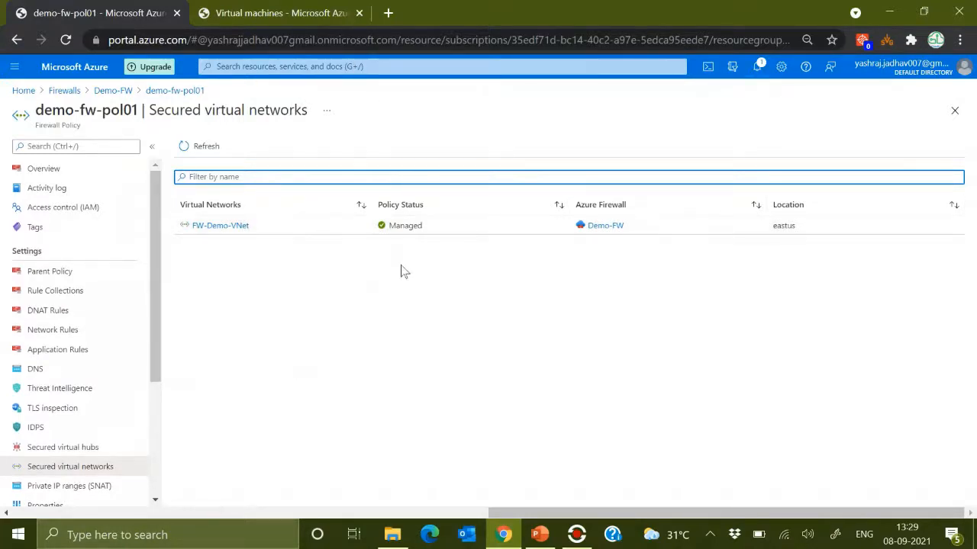
# - Open the Demo-FW firewall from the secured virtual networks list and look up its public IP address
pyautogui.click(588, 233)
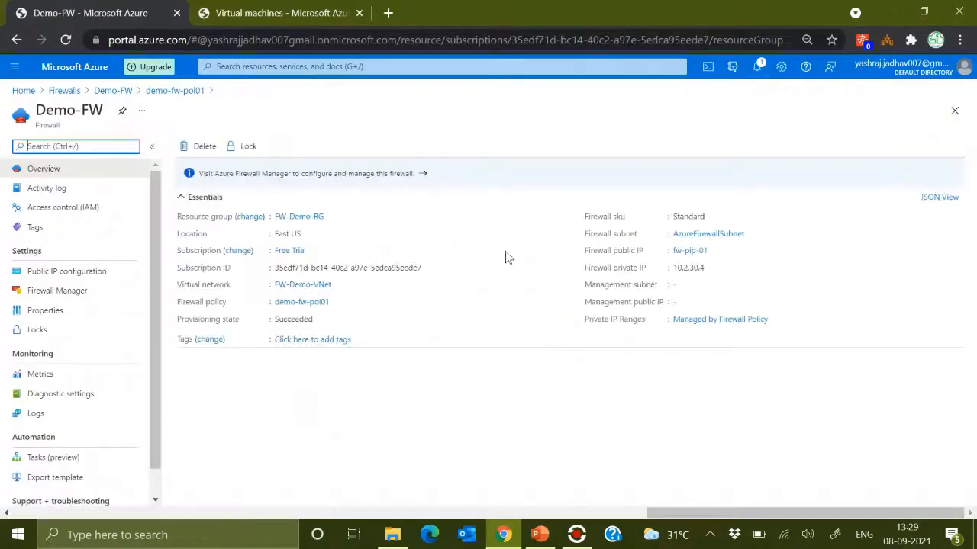
pyautogui.click(67, 271)
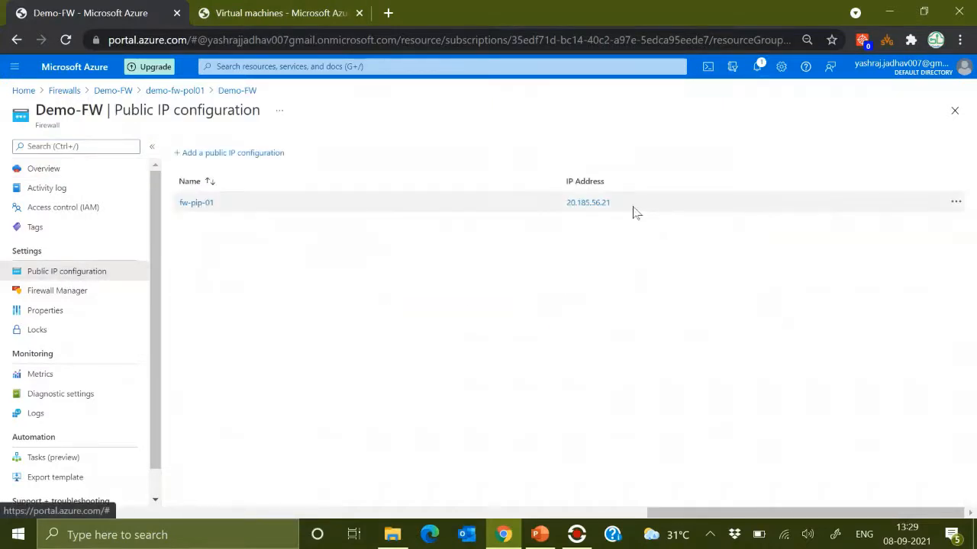
pyautogui.moveTo(633, 205); pyautogui.dragTo(524, 207)
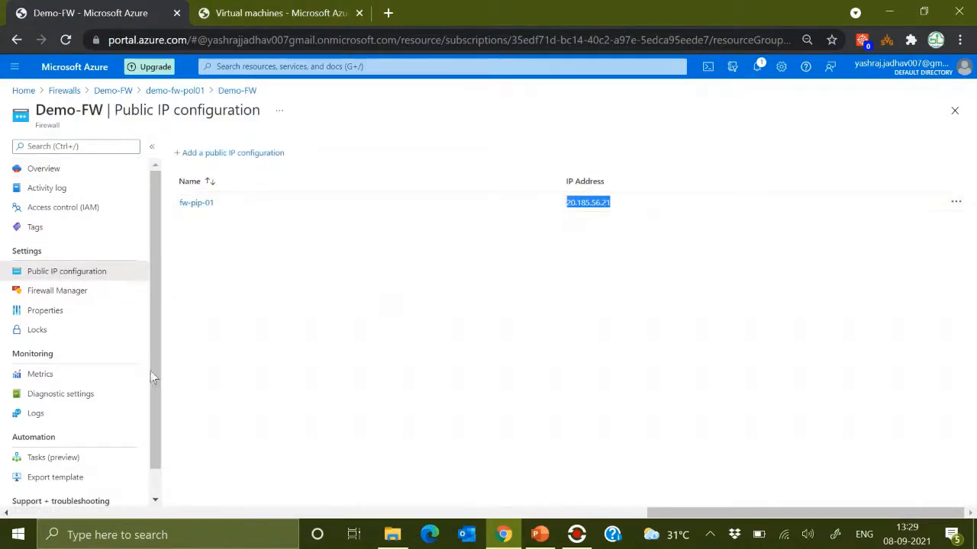
# - Switch to Remote Desktop Connection and enter the firewall's public IP address 20.185.56.21 as the computer to connect to
pyautogui.click(121, 534)
pyautogui.write('rdp')
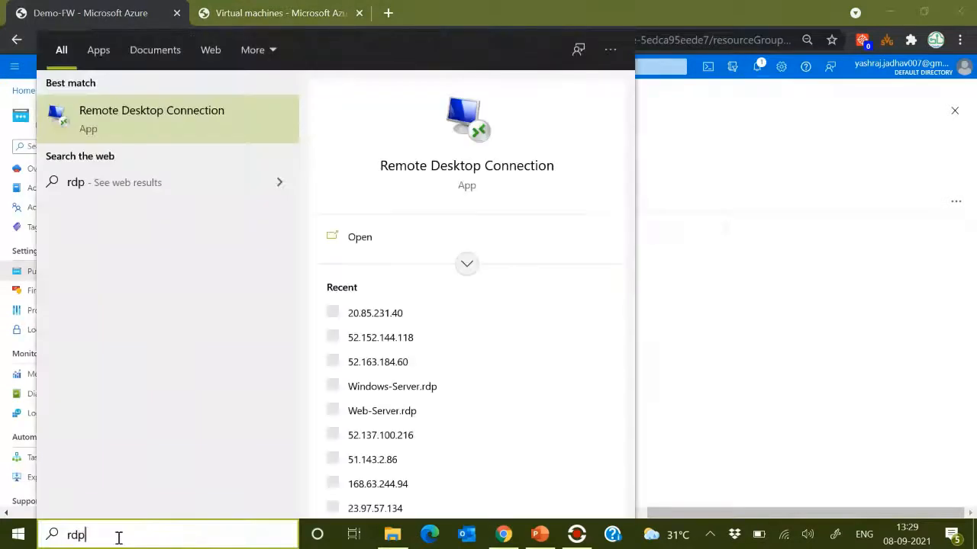
pyautogui.click(251, 128)
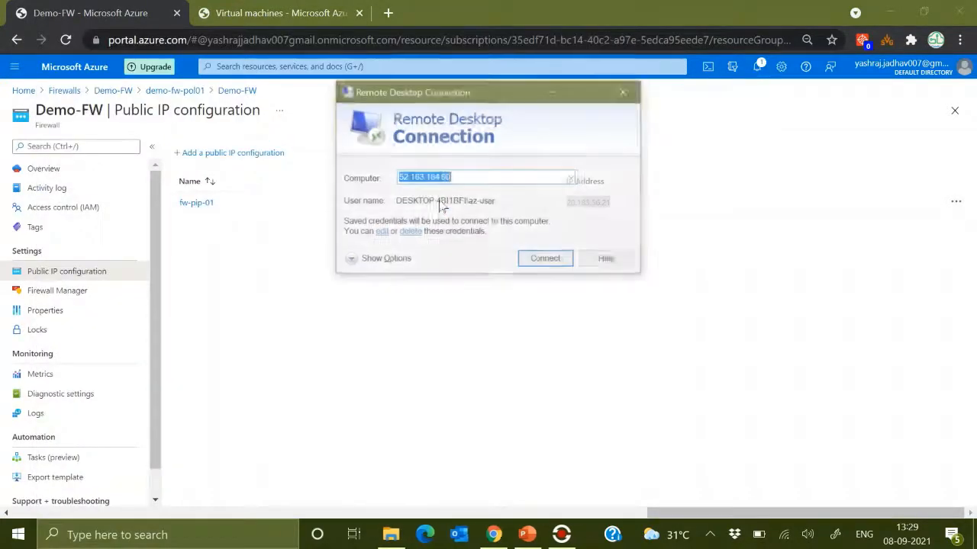
pyautogui.press('BackSpace')
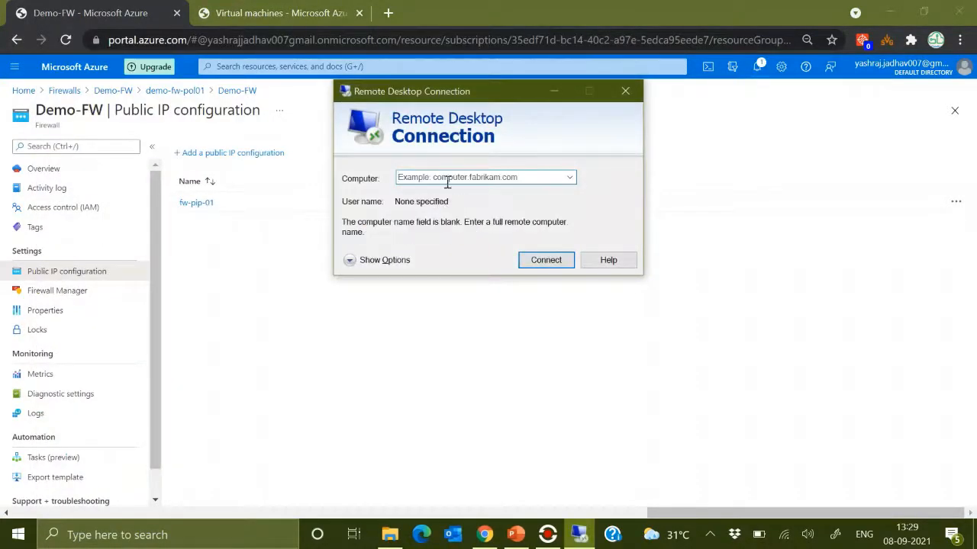
pyautogui.moveTo(458, 93); pyautogui.dragTo(475, 250)
pyautogui.click(432, 334)
pyautogui.write('20')
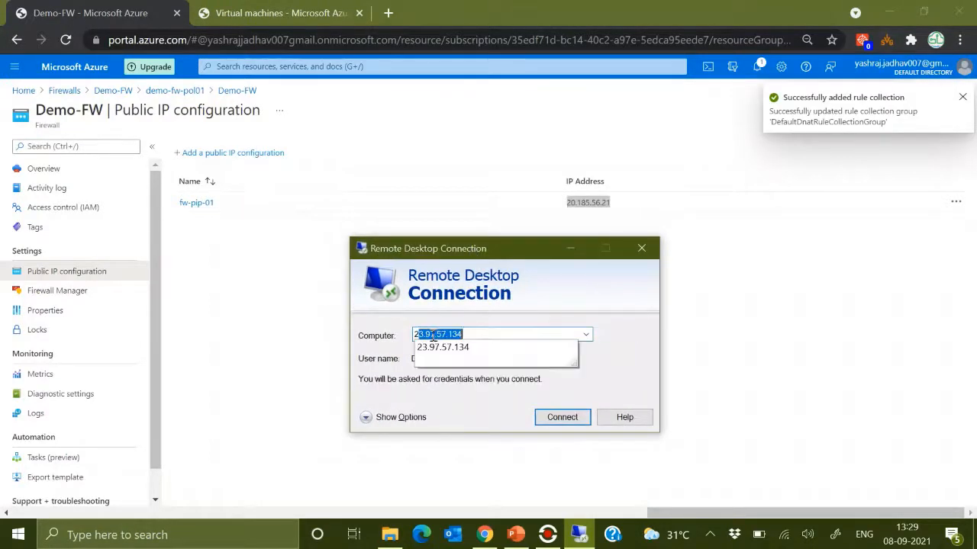
pyautogui.write('.1')
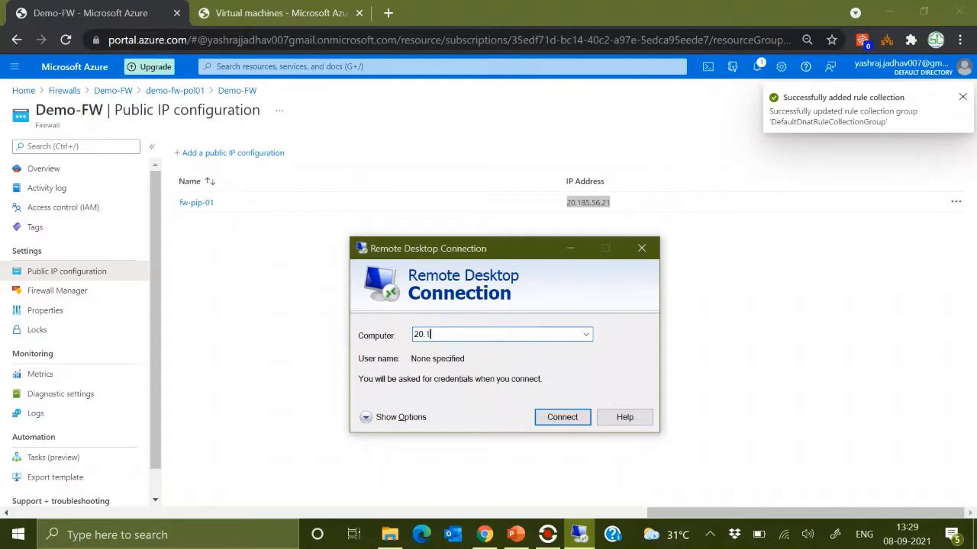
pyautogui.write('85.56.21')
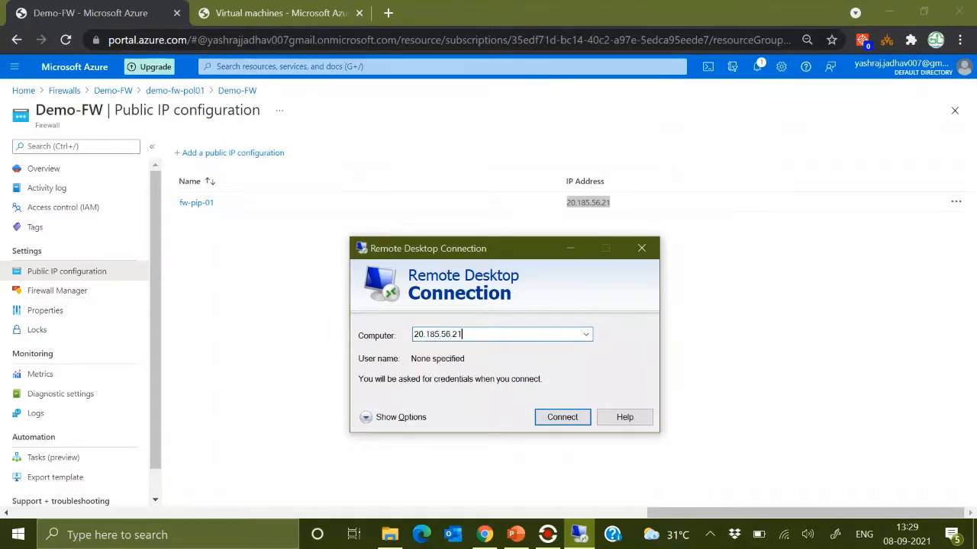
# - Start the remote desktop connection to 20.185.56.21, glance back at the firewall's public IP configuration, and return to the remote session
pyautogui.click(546, 417)
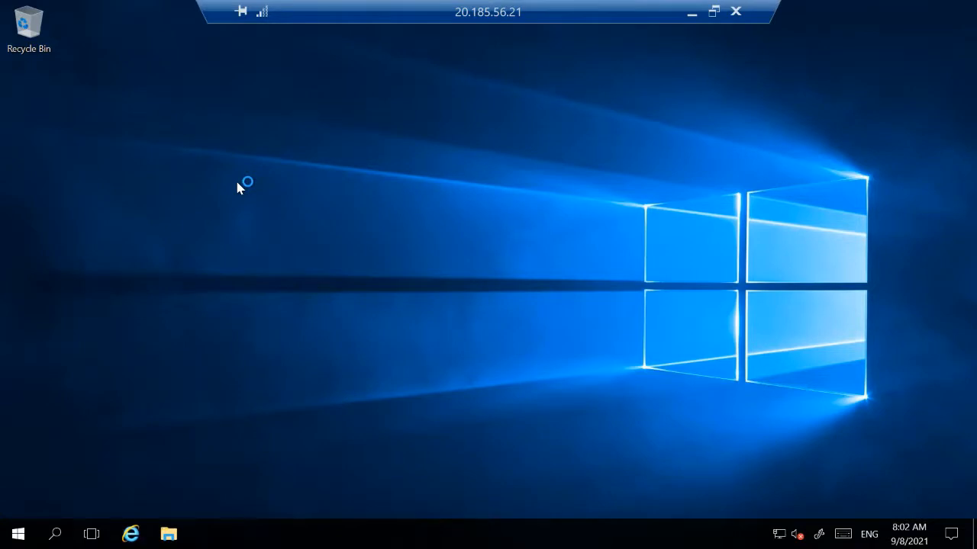
pyautogui.hotkey('shift', 'F10')
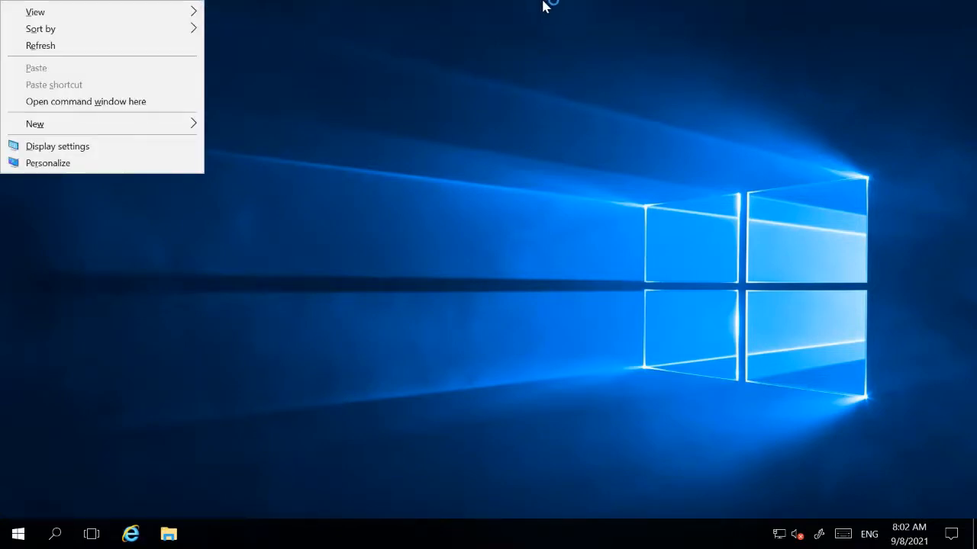
pyautogui.click(685, 11)
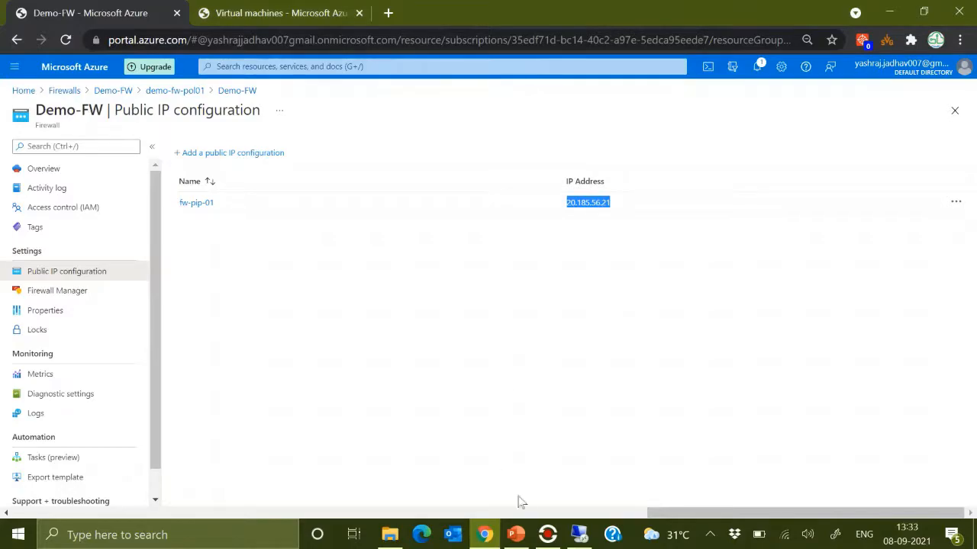
pyautogui.click(579, 534)
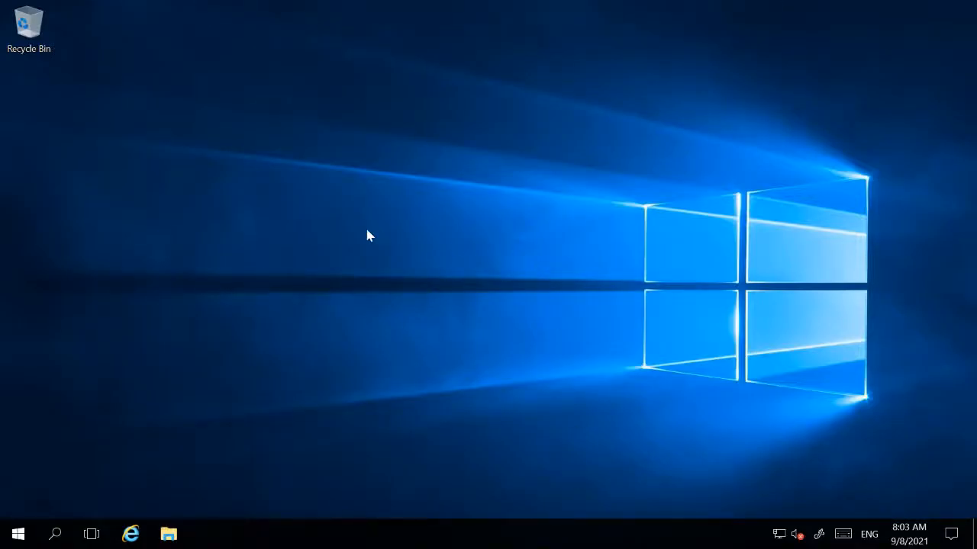
pyautogui.click(130, 534)
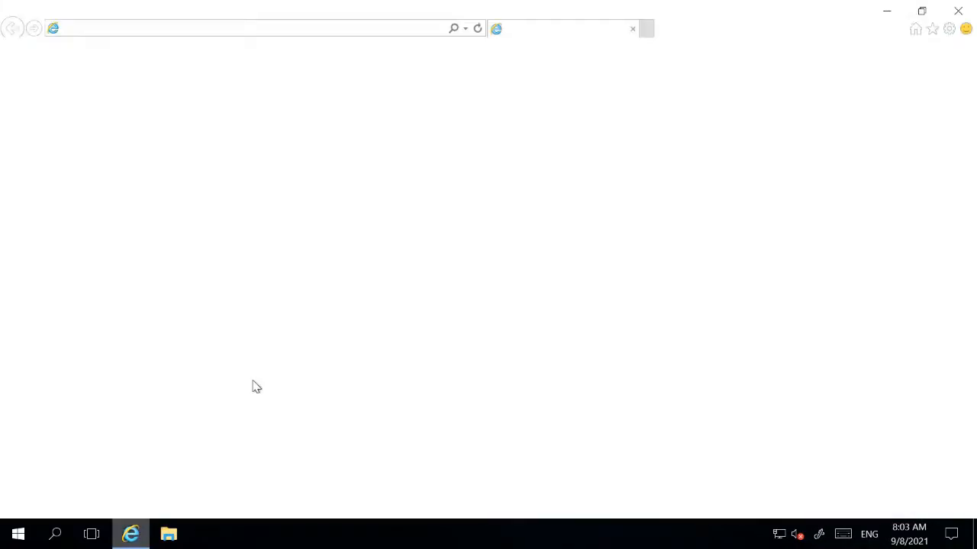
pyautogui.click(219, 30)
pyautogui.write('w')
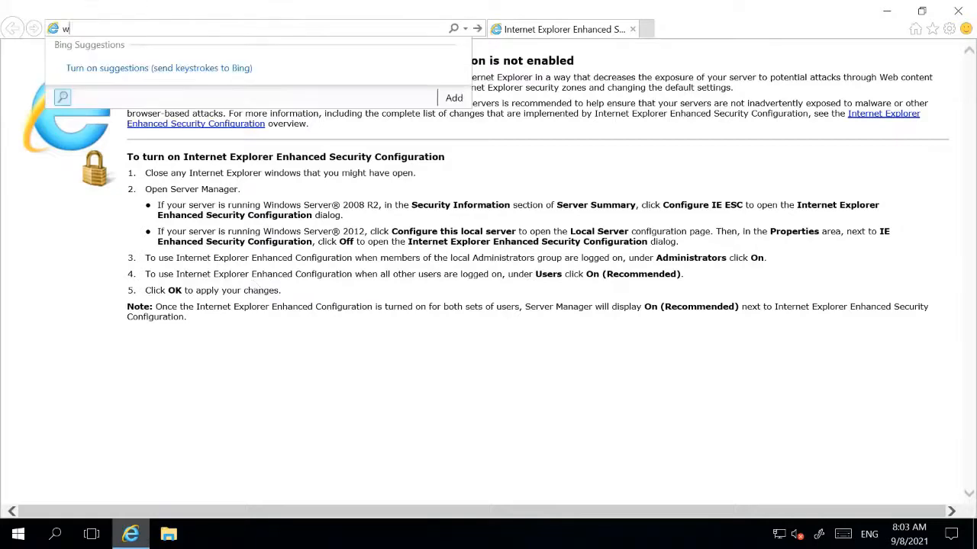
pyautogui.write('ww.google')
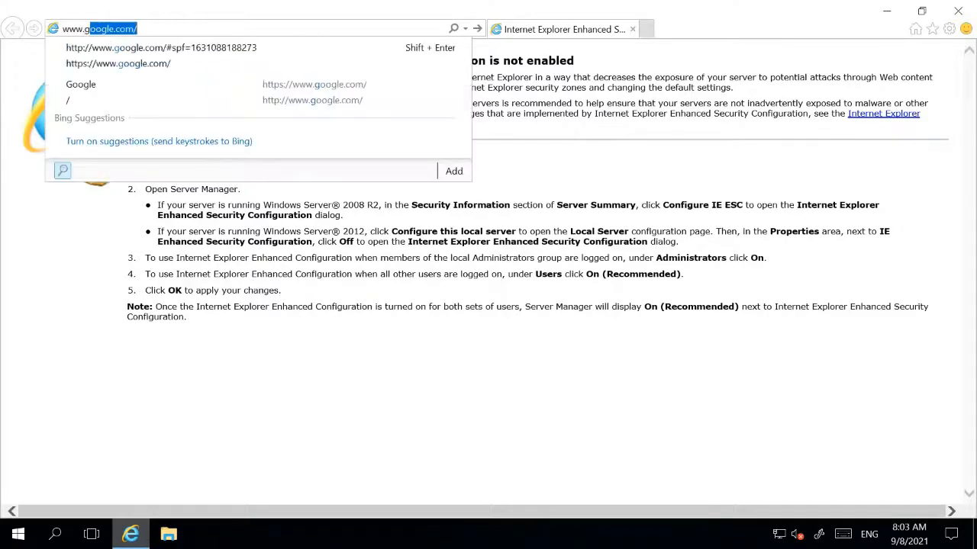
pyautogui.write('.com')
pyautogui.press('Return')
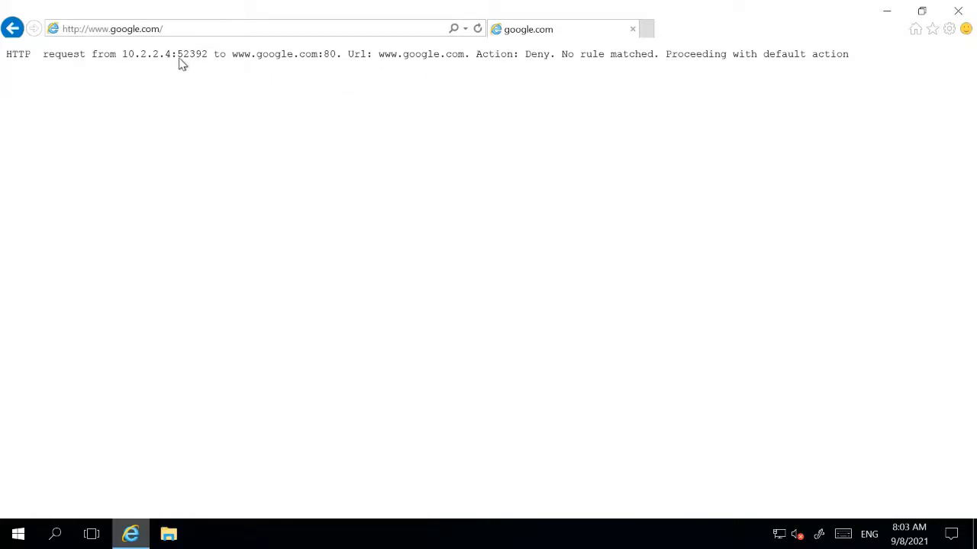
pyautogui.click(80, 30)
pyautogui.click(80, 30)
pyautogui.write('s')
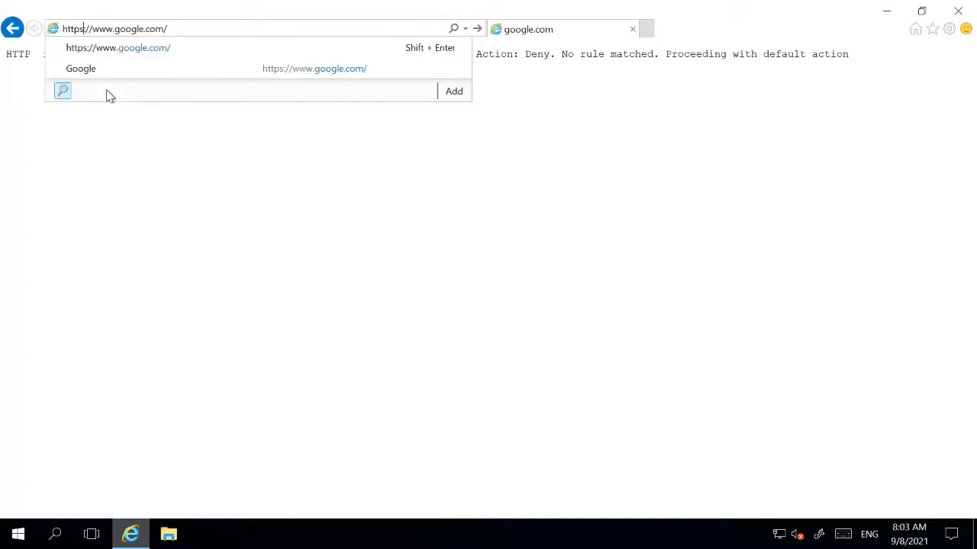
pyautogui.write(':')
pyautogui.press('Return')
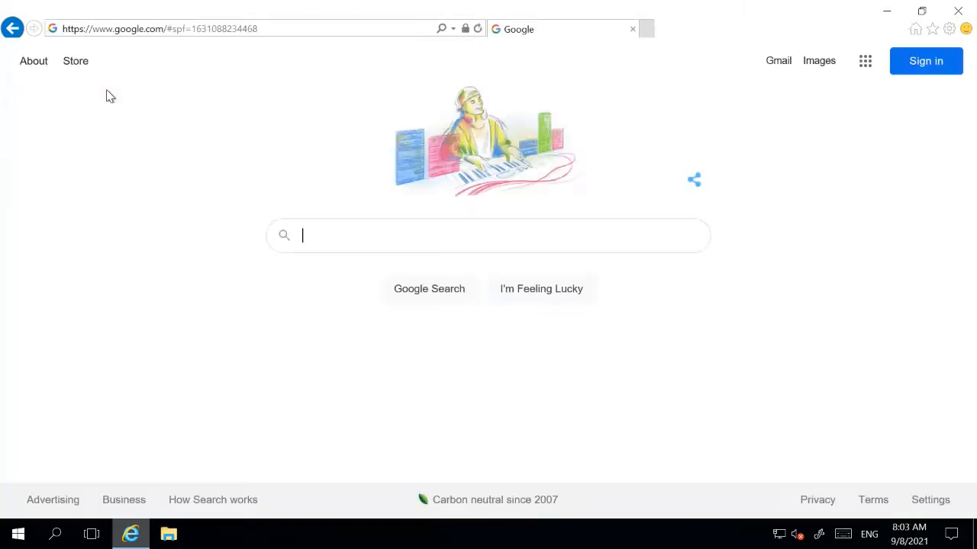